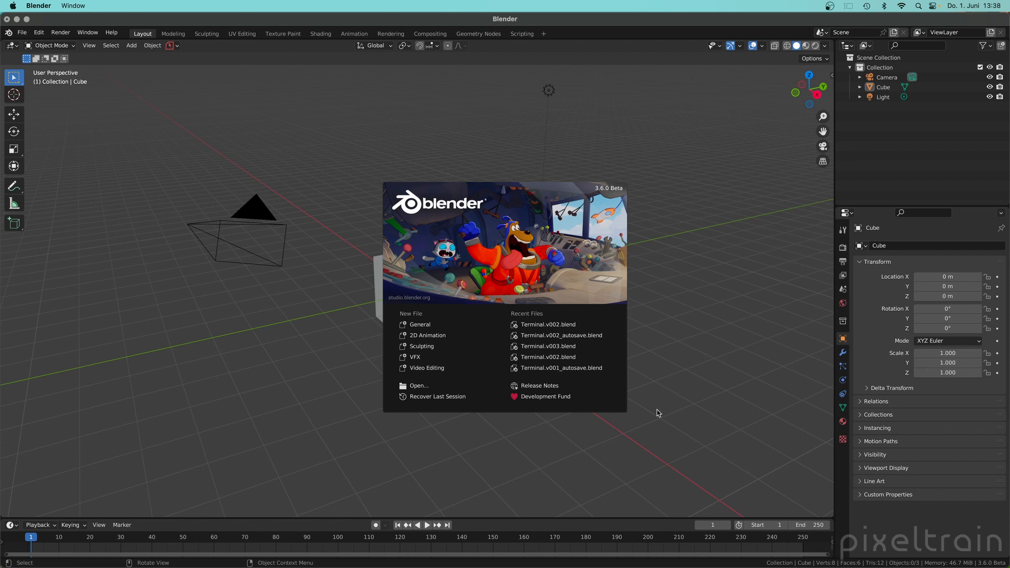
Dismiss the splash screen and start the Shortcut VUr key display with an X offset of 80
left_click(767, 297)
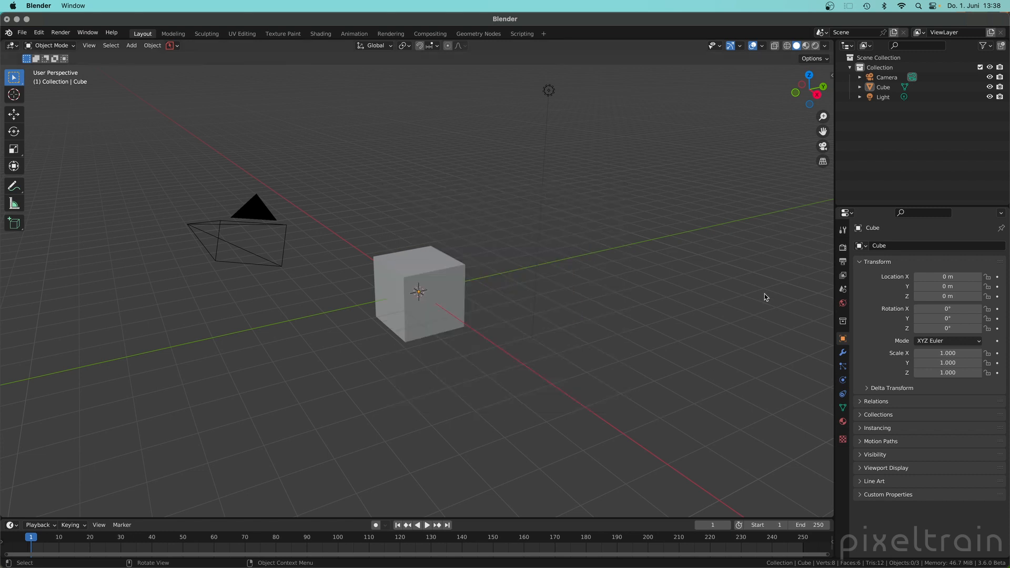
middle_click_drag(517, 275, 521, 282)
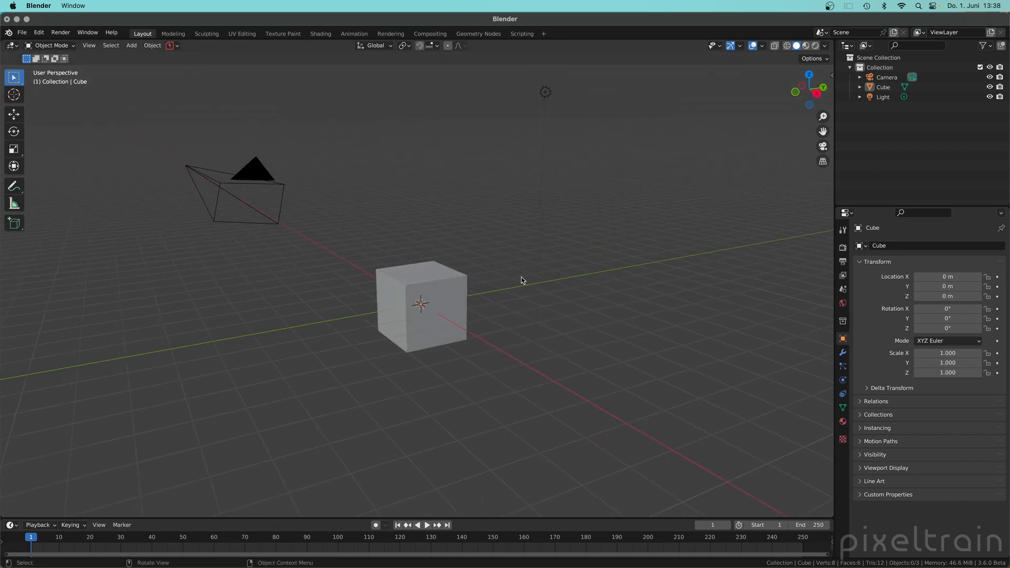
key("n")
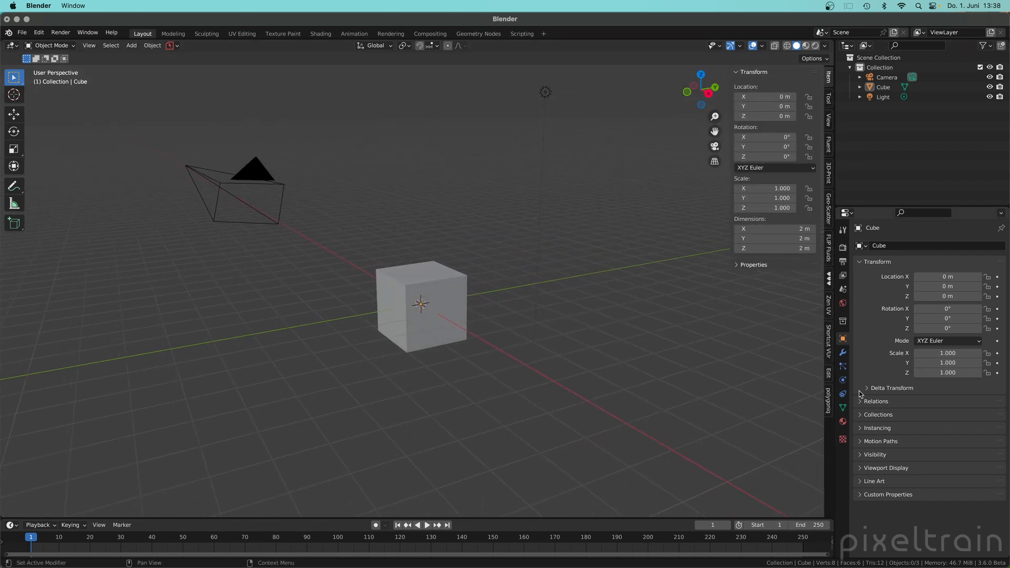
left_click(830, 360)
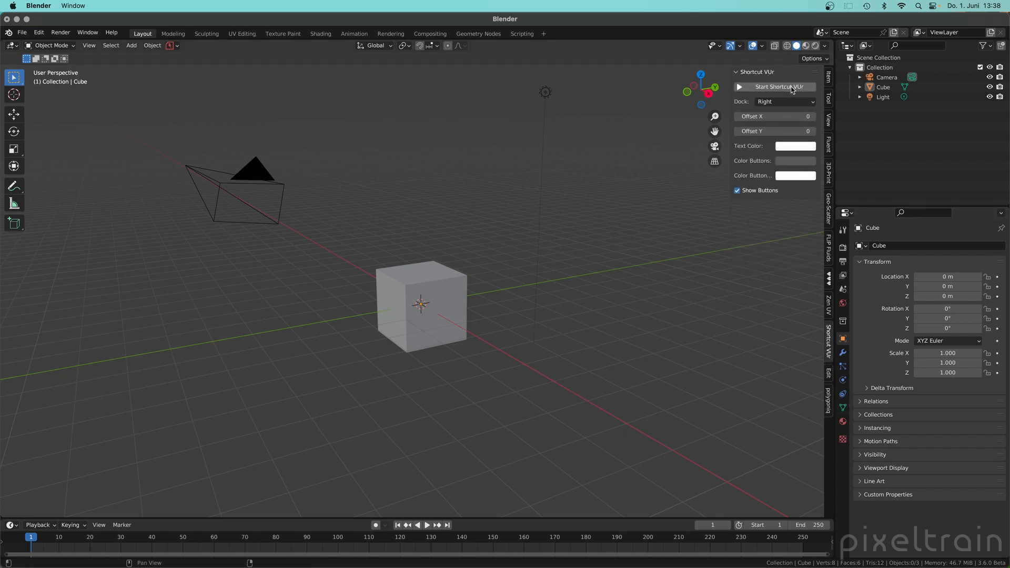
left_click(792, 118)
type("80")
key("Return")
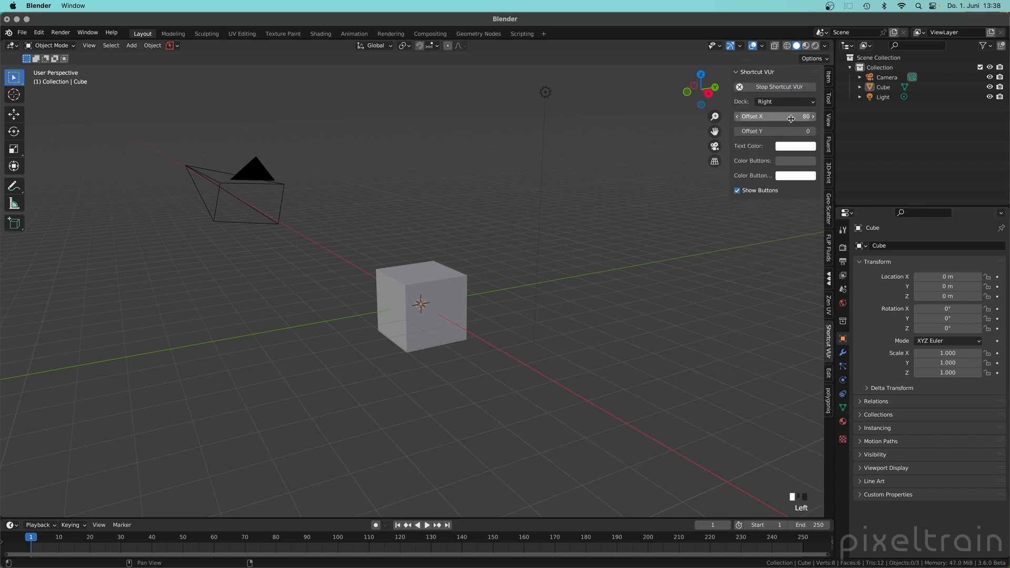
left_click(830, 78)
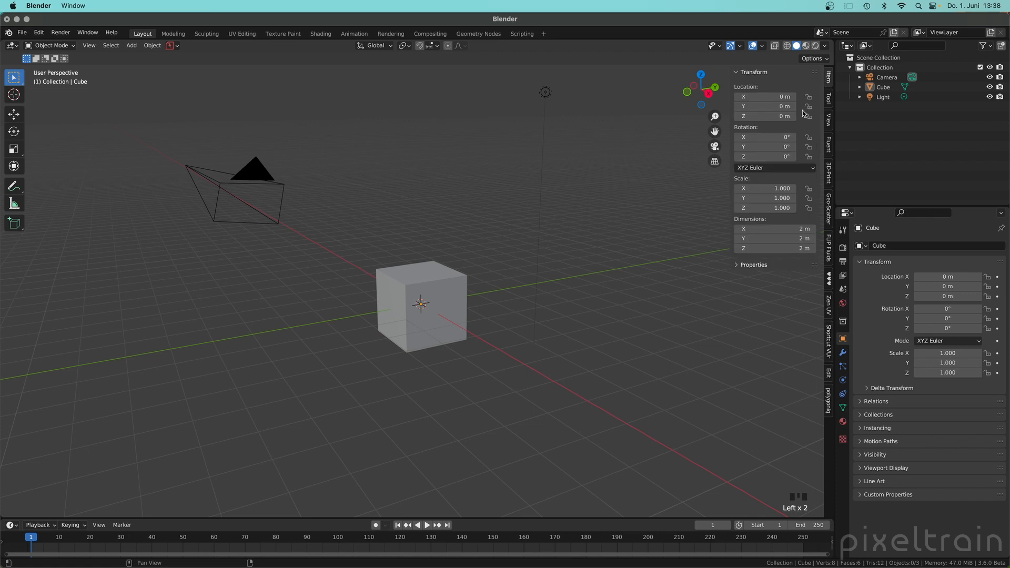
key("n")
Delete the camera and the light from the scene and select the remaining cube
scroll(583, 232, "down", 3)
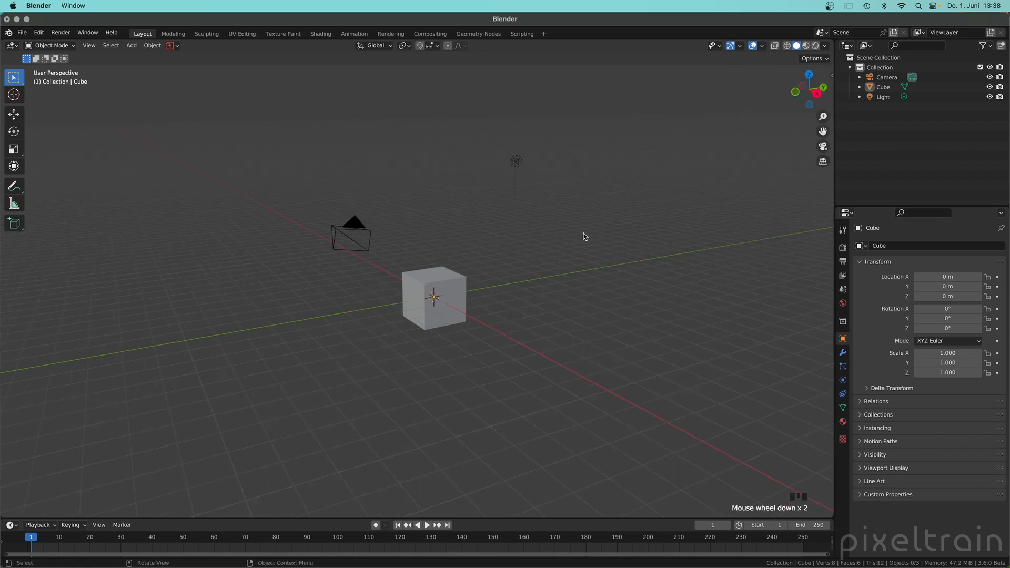
left_click(555, 207)
left_click_drag(551, 141, 489, 168)
left_click(368, 235, "shift")
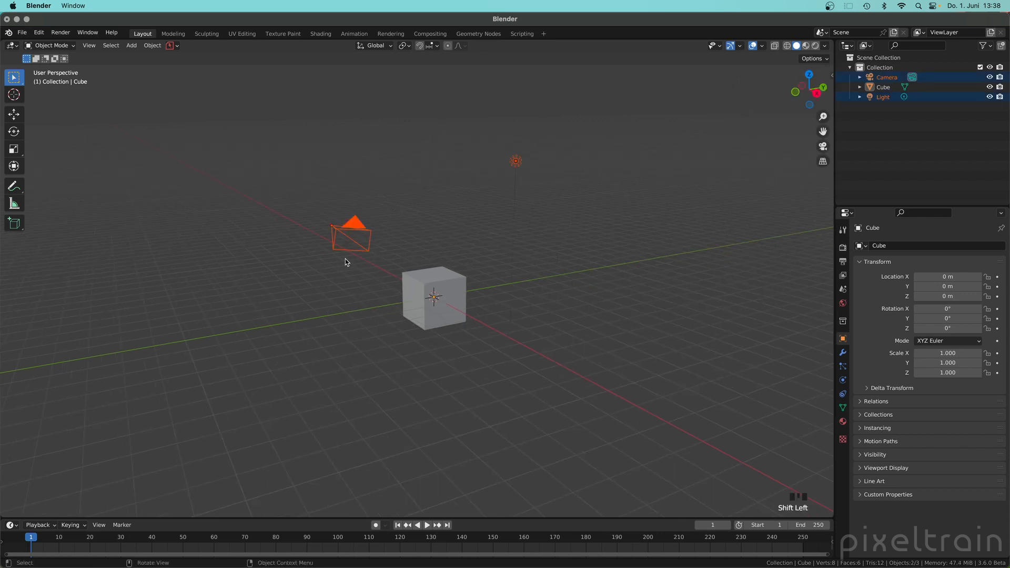
key("x")
left_click(346, 260)
left_click(530, 331)
left_click(461, 309)
Set the solid viewport lighting to MatCap with the bright grey-white sphere, and enable Cavity and Shadow
scroll(461, 296, "up", 4)
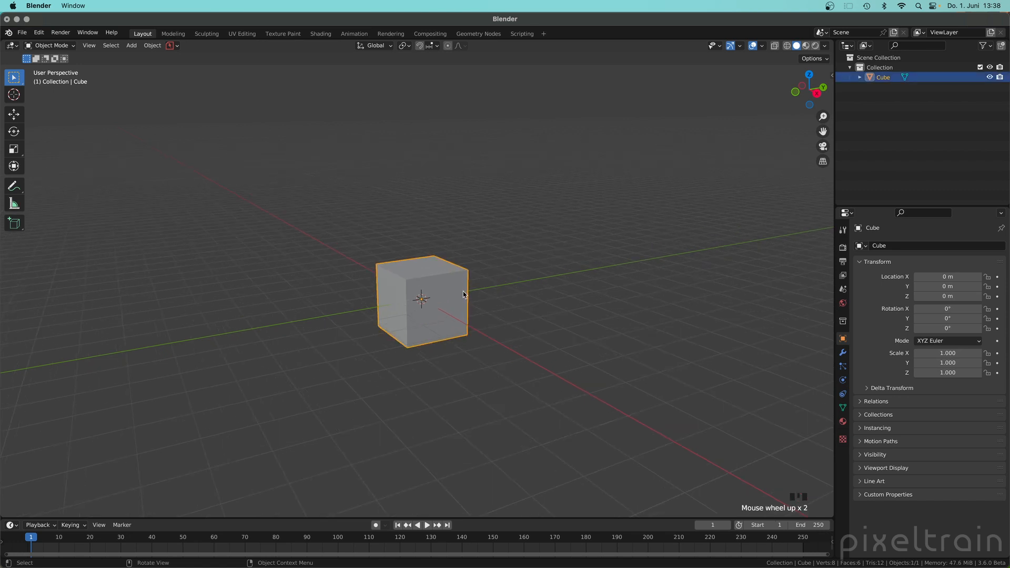
mouse_move(482, 285)
middle_mouse_down("shift")
mouse_move(535, 271)
mouse_move(500, 277)
middle_mouse_up("shift")
mouse_move(501, 276)
middle_mouse_down()
mouse_move(543, 278)
mouse_move(479, 261)
mouse_move(505, 275)
middle_mouse_up()
mouse_move(506, 275)
middle_mouse_down("shift")
mouse_move(456, 279)
mouse_move(468, 271)
mouse_move(488, 282)
middle_mouse_up("shift")
scroll(456, 279, "down", 2)
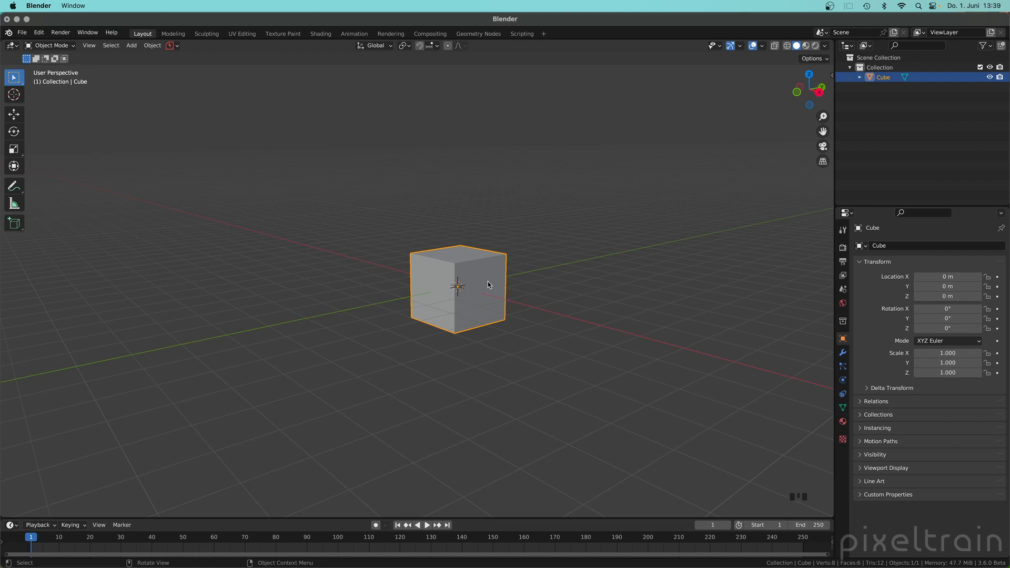
left_click(826, 46)
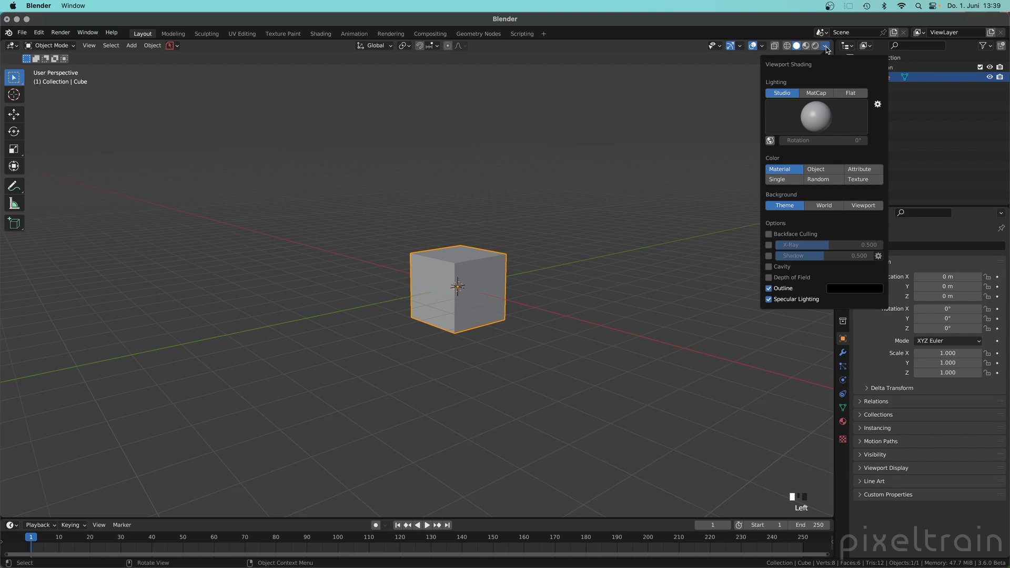
left_click(816, 93)
left_click(816, 117)
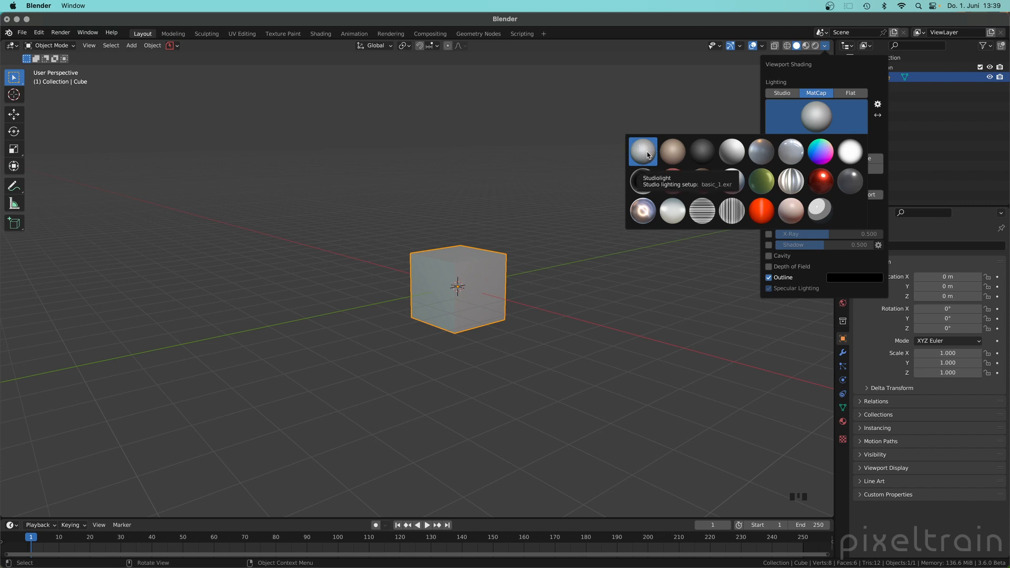
left_click(732, 151)
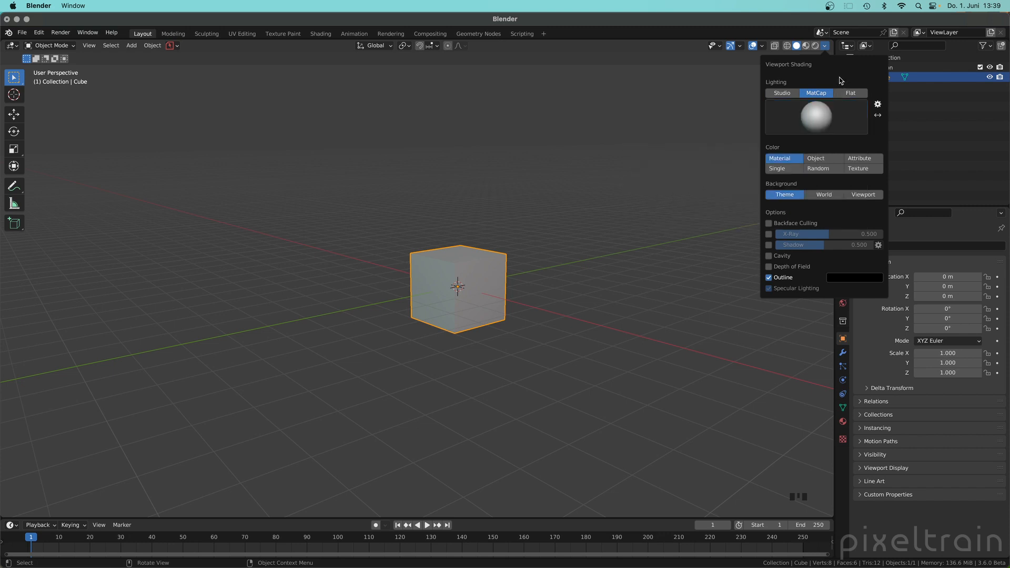
left_click(769, 256)
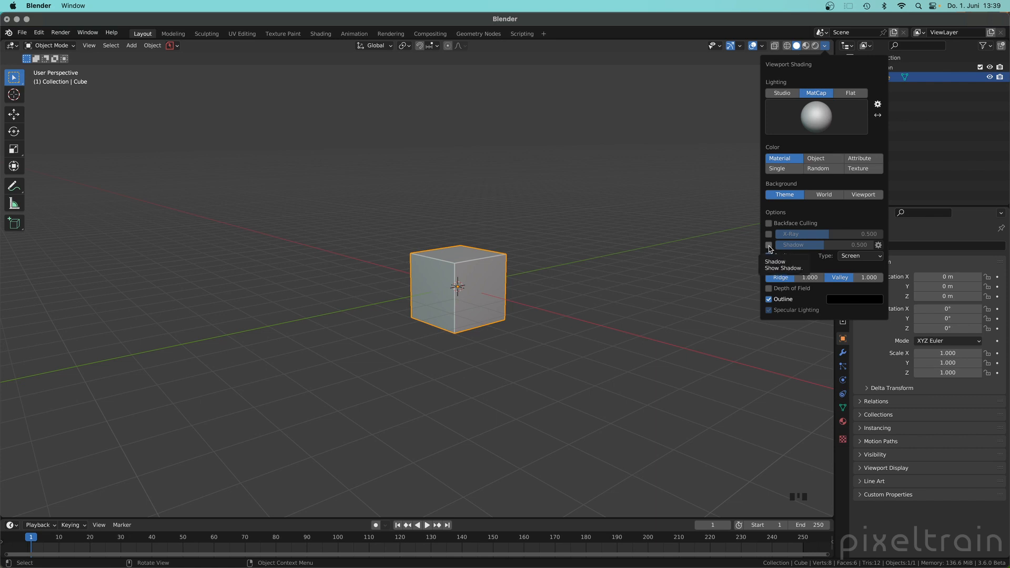
left_click(769, 245)
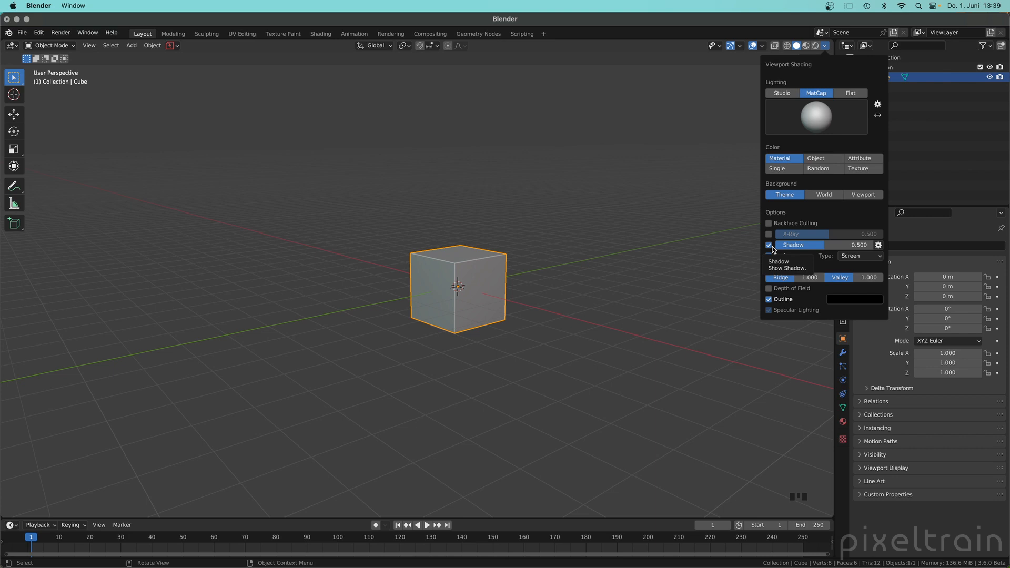
Review the shading toggles in Quick Favorites and examine the cube's edges and shading from several angles
key("q")
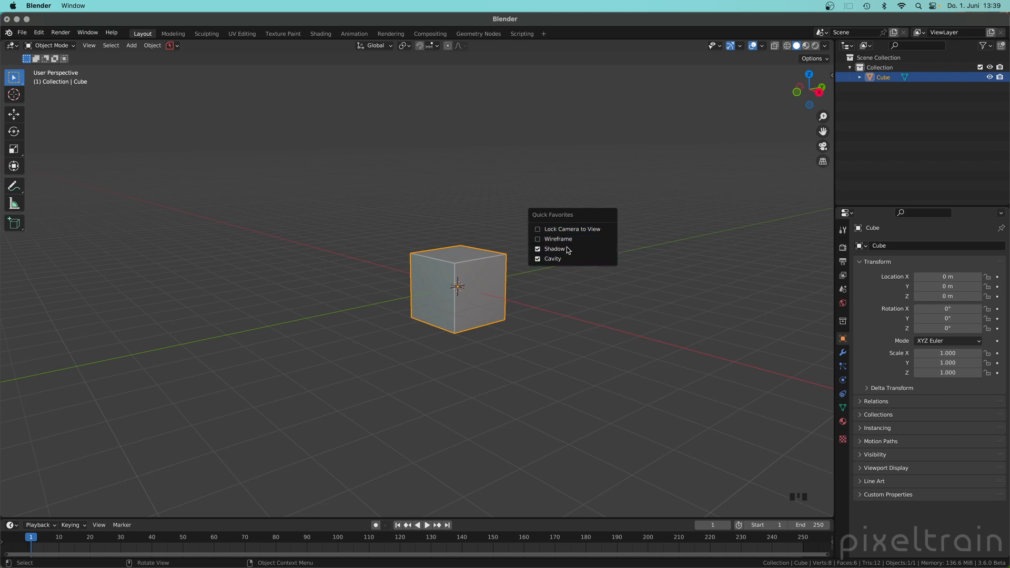
scroll(426, 257, "up", 2)
scroll(426, 255, "up", 2)
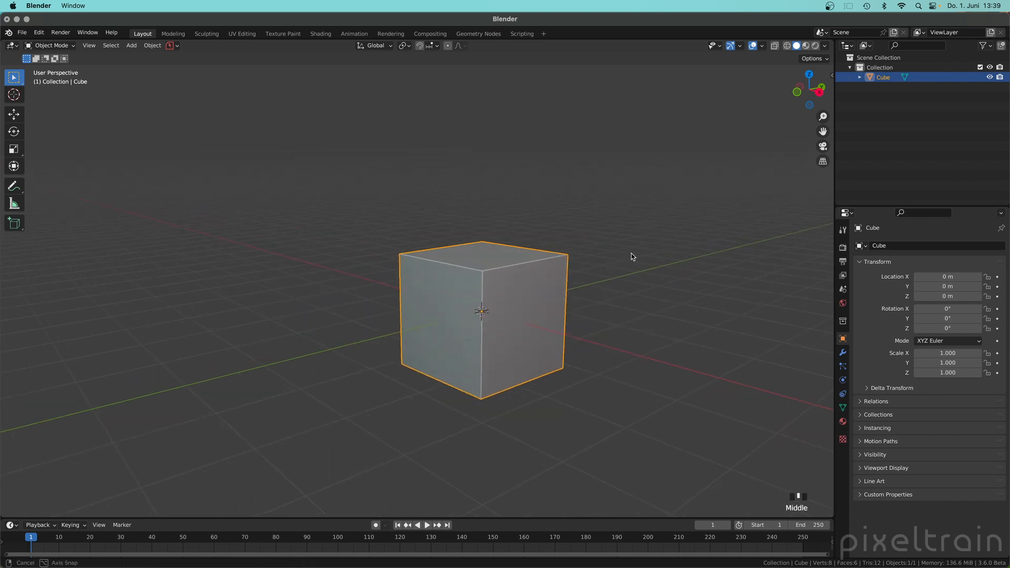
middle_click_drag(632, 254, 482, 268)
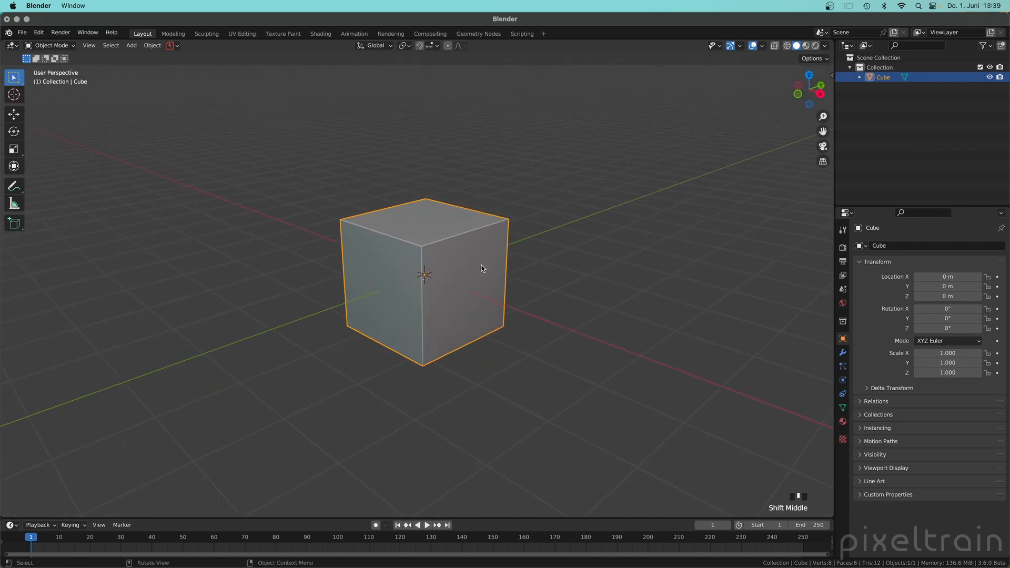
left_click(656, 254)
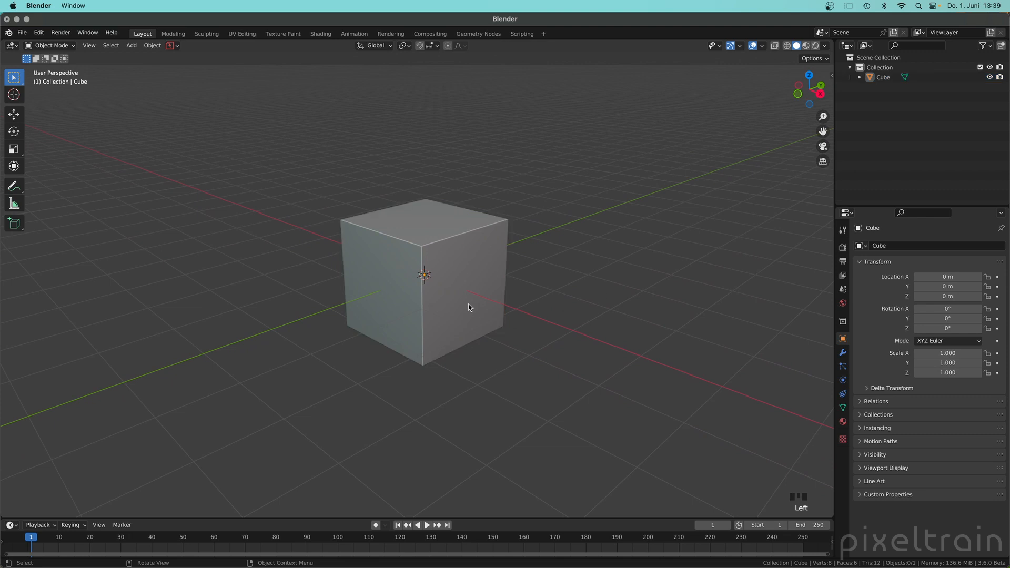
left_click(469, 306)
scroll(534, 285, "down", 2)
mouse_move(534, 284)
middle_mouse_down()
mouse_move(535, 264)
mouse_move(582, 271)
mouse_move(521, 280)
middle_mouse_up()
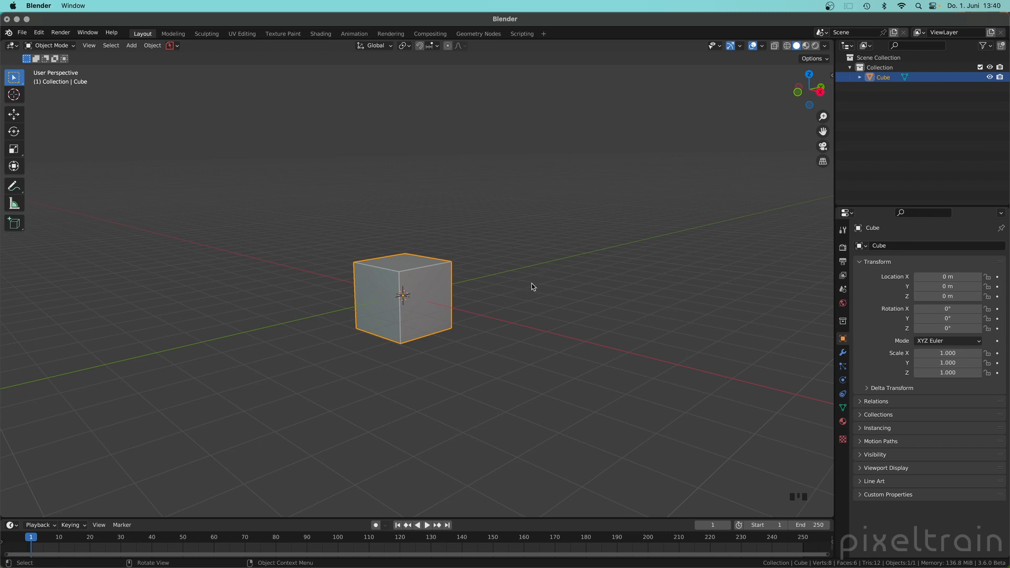
Stretch the cube into a long block with the Scale tool, to a scale of about 1.5 in X and 6.04 in Y
key("shift+space")
key("s")
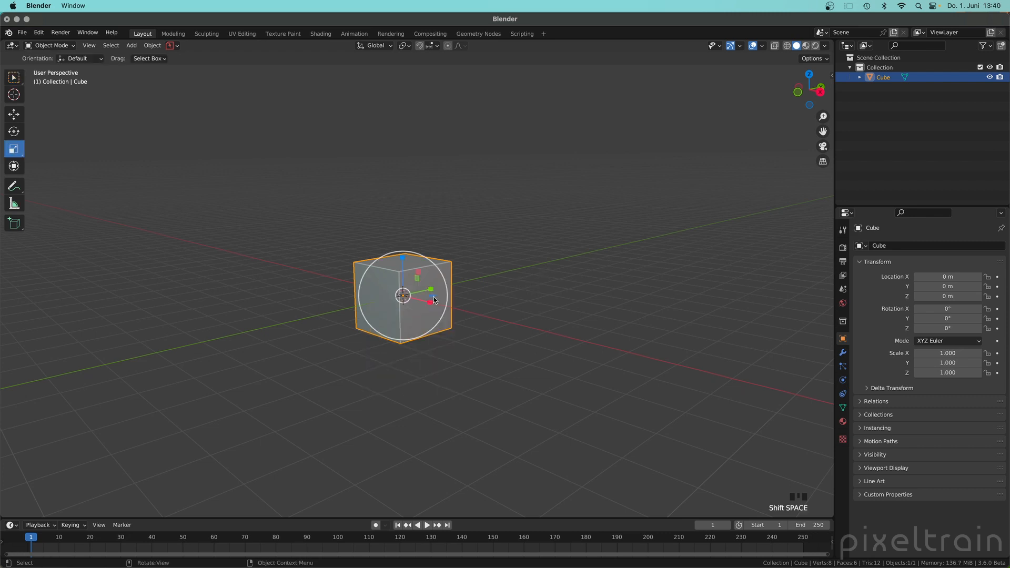
left_click_drag(432, 289, 442, 307)
middle_click_drag(442, 308, 416, 265)
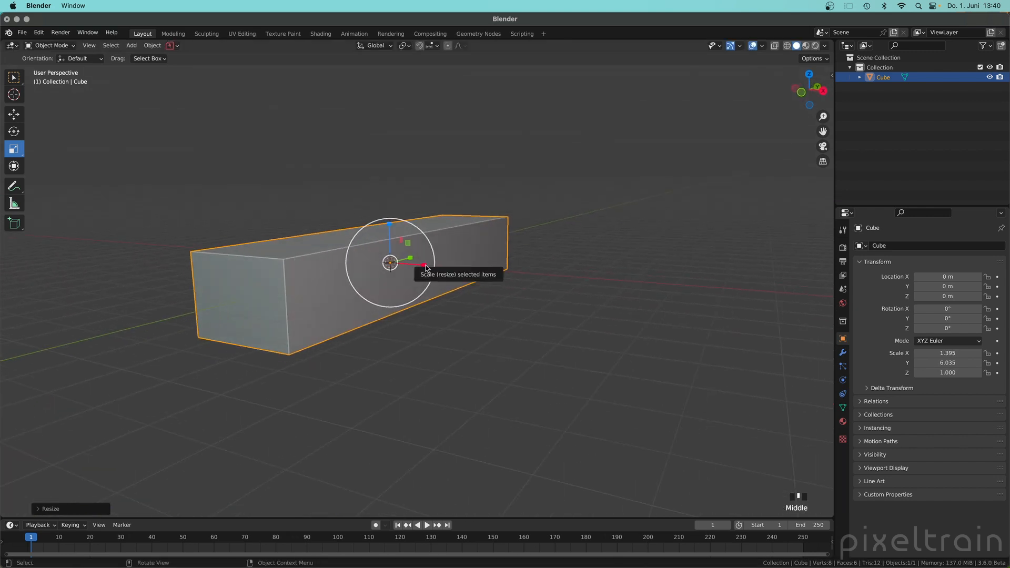
left_click_drag(425, 268, 432, 266)
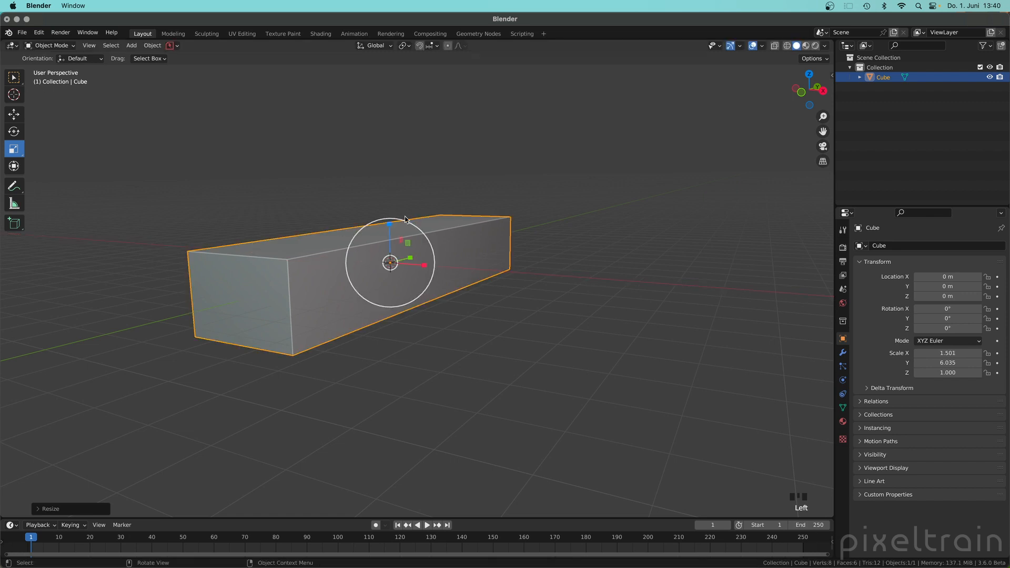
left_click(14, 77)
left_click(444, 303)
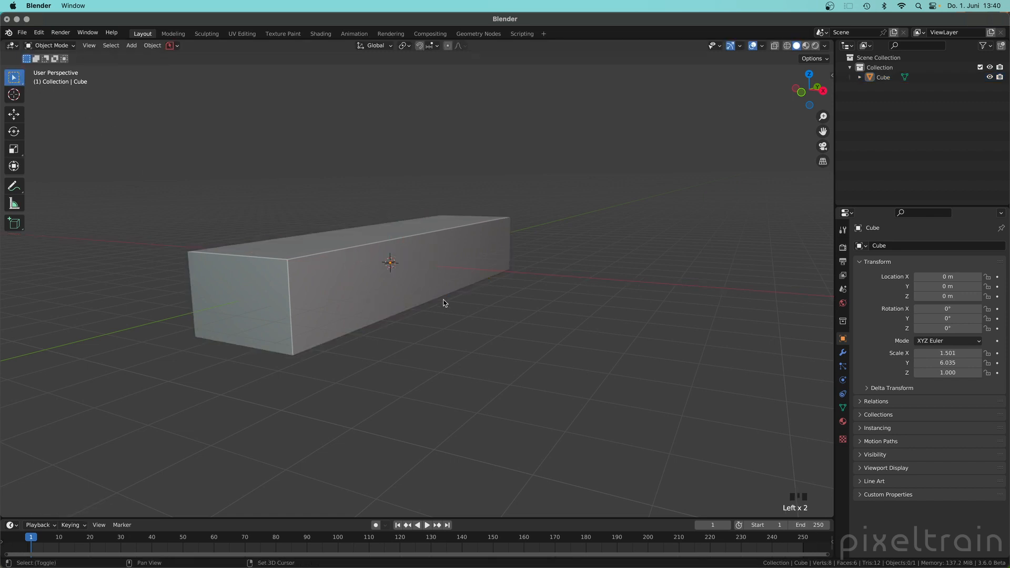
Move the block 1 m up along the Z axis
middle_click_drag(444, 303, 509, 301, "shift")
left_click(533, 294)
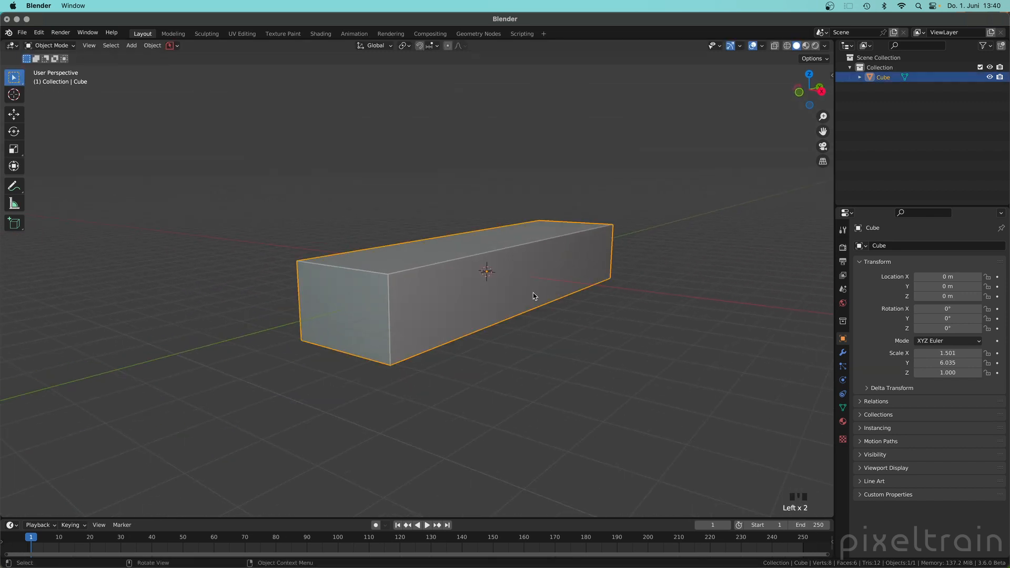
key("g")
key("z")
key("1")
key("Return")
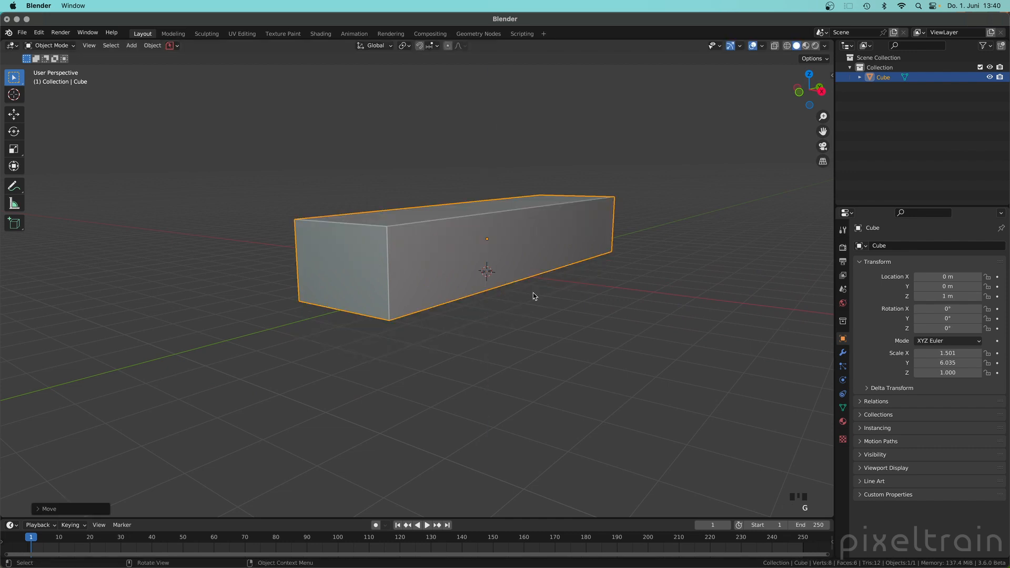
Show the block's modifier properties and widen the properties editor slightly
middle_click_drag(638, 326, 581, 282)
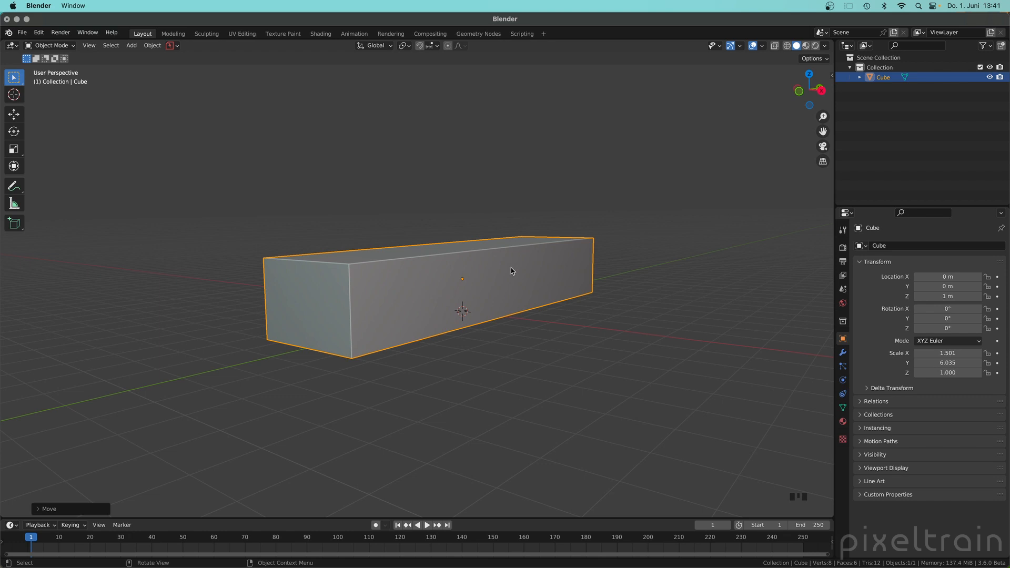
left_click(842, 353)
left_click_drag(834, 325, 826, 318)
left_click(868, 246)
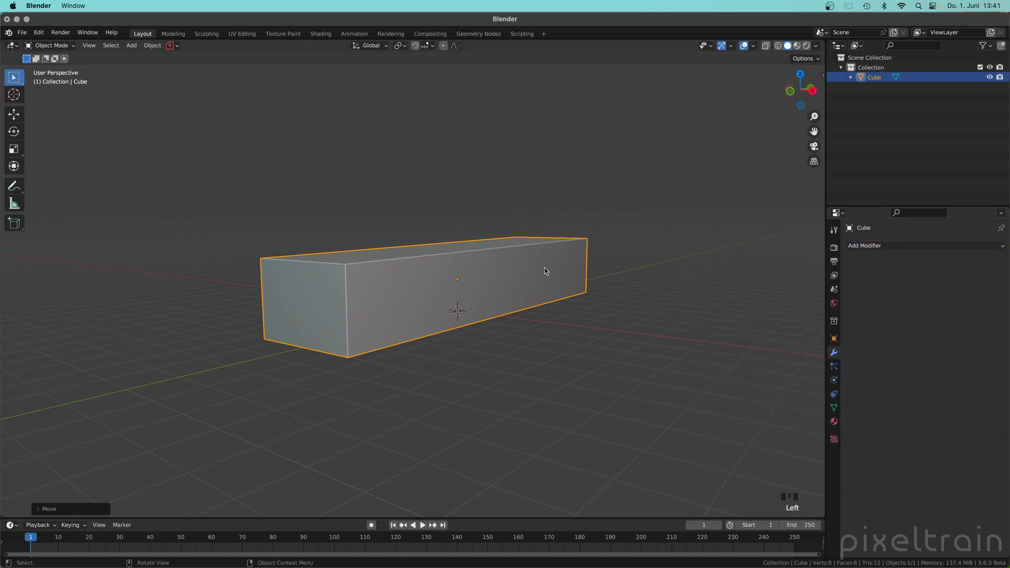
Display the selected block's transform values and dimensions in the viewport sidebar
middle_click_drag(493, 276, 503, 287)
middle_click_drag(570, 282, 523, 278, "shift")
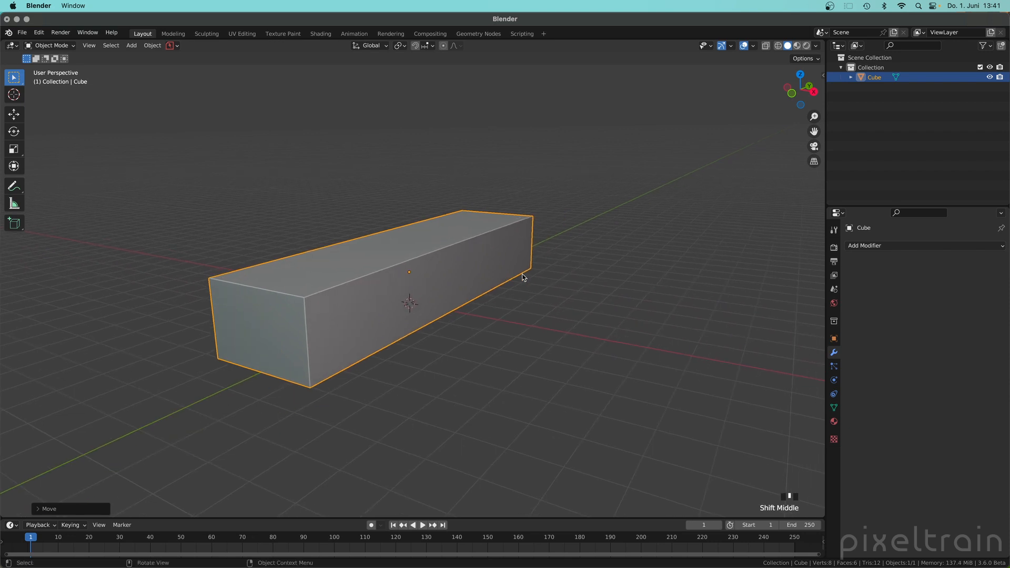
left_click(586, 333)
left_click(463, 276)
key("n")
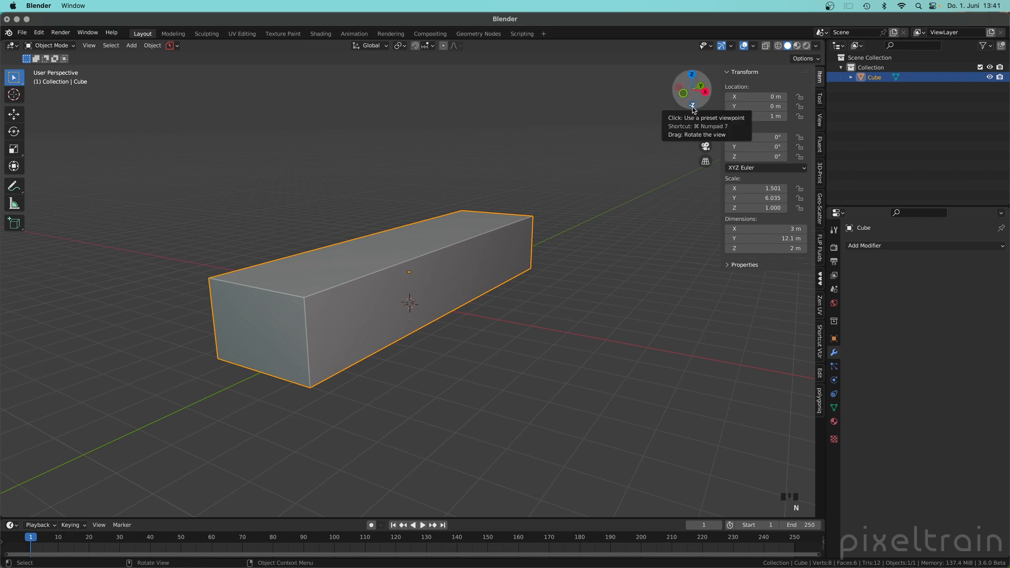
left_click_drag(538, 323, 498, 306)
left_click(474, 284)
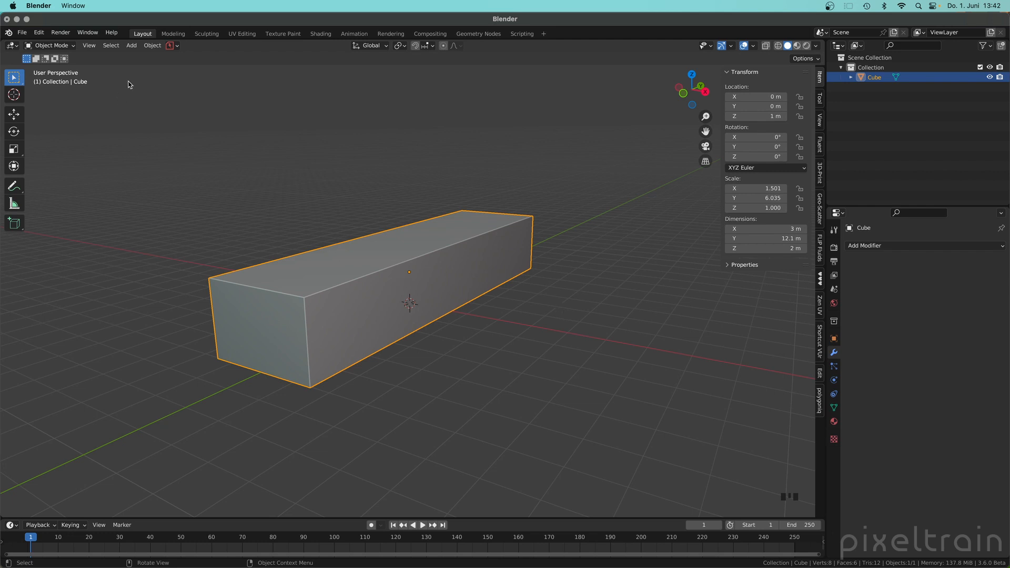
Look through the Apply transform options available for the block
left_click(152, 47)
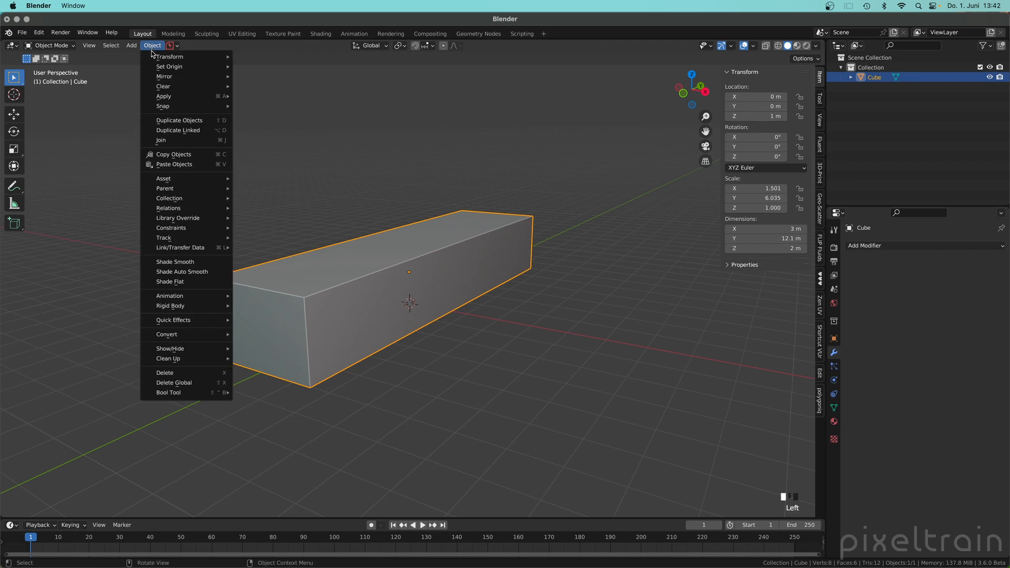
mouse_move(159, 98)
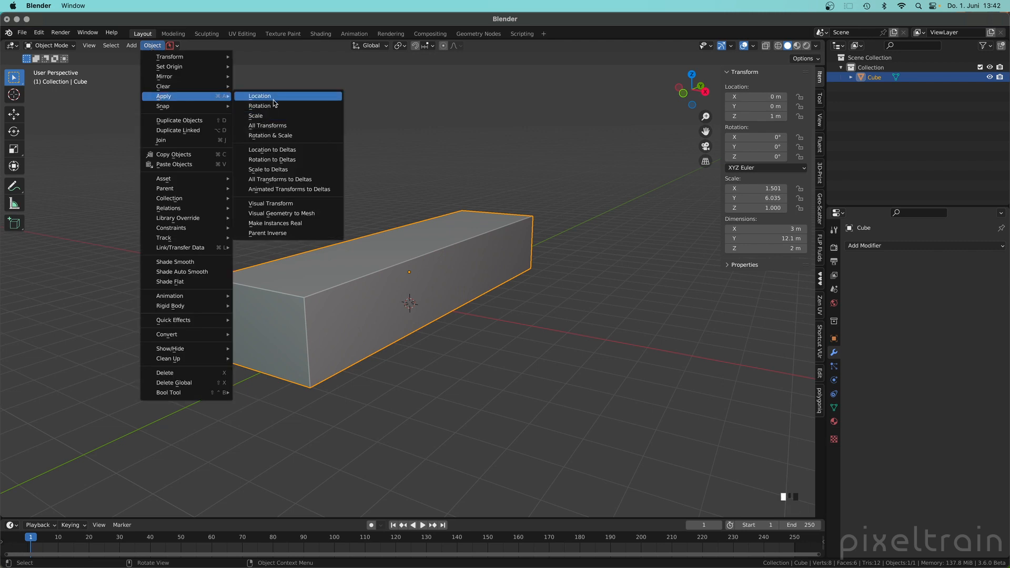
left_click(152, 46)
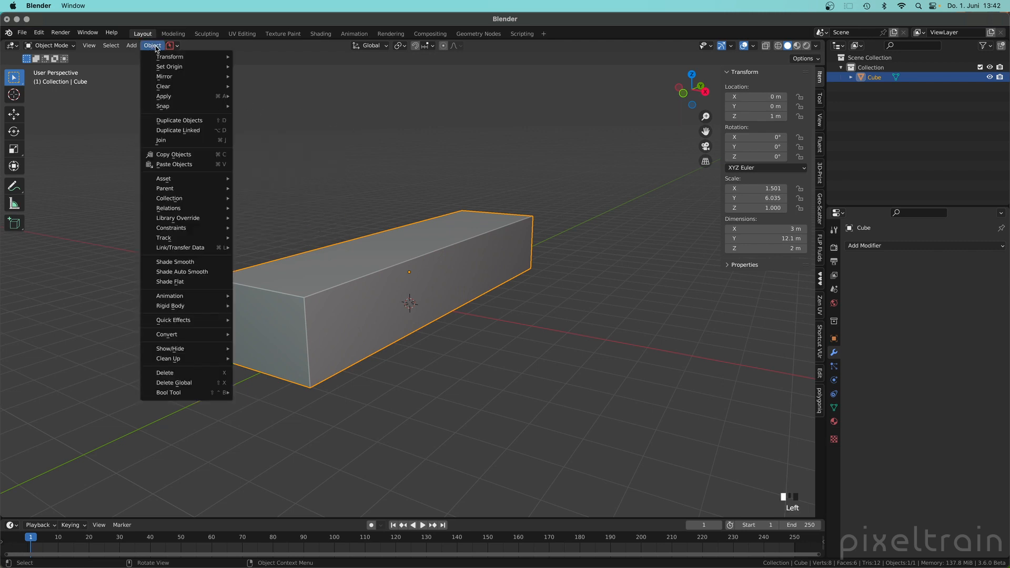
mouse_move(177, 96)
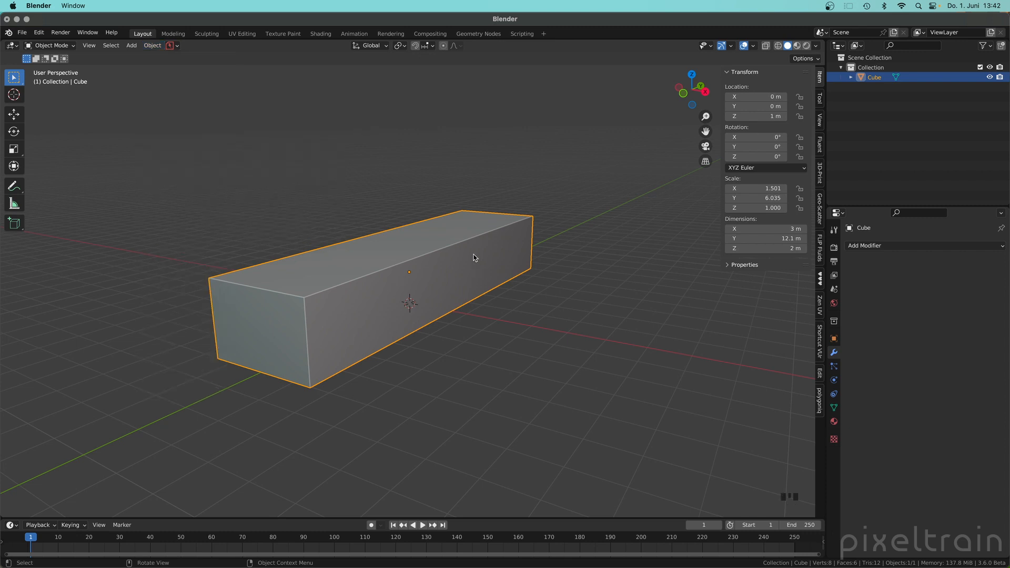
Apply the scale of the block and deselect it
key("ctrl+a")
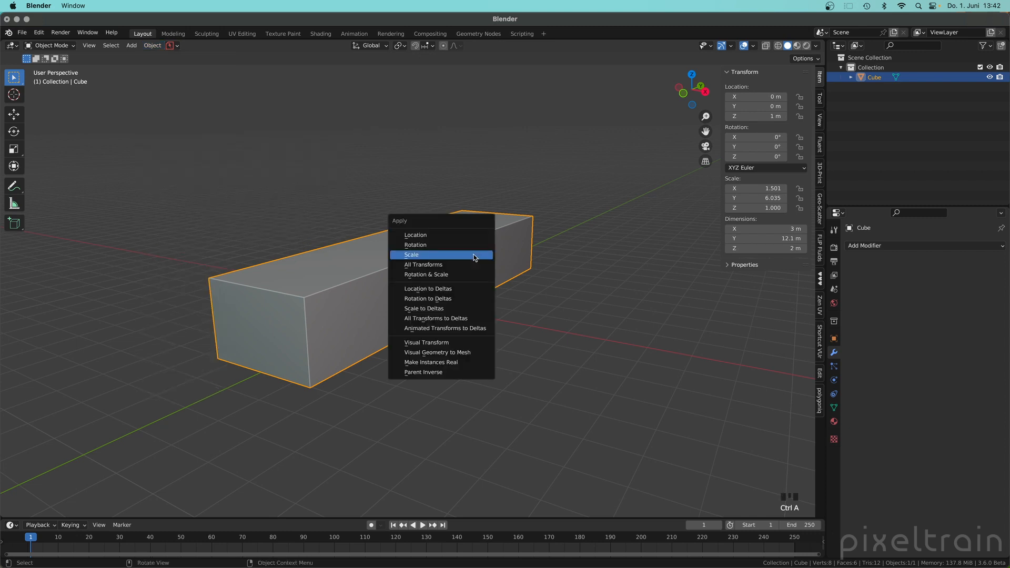
left_click(435, 255)
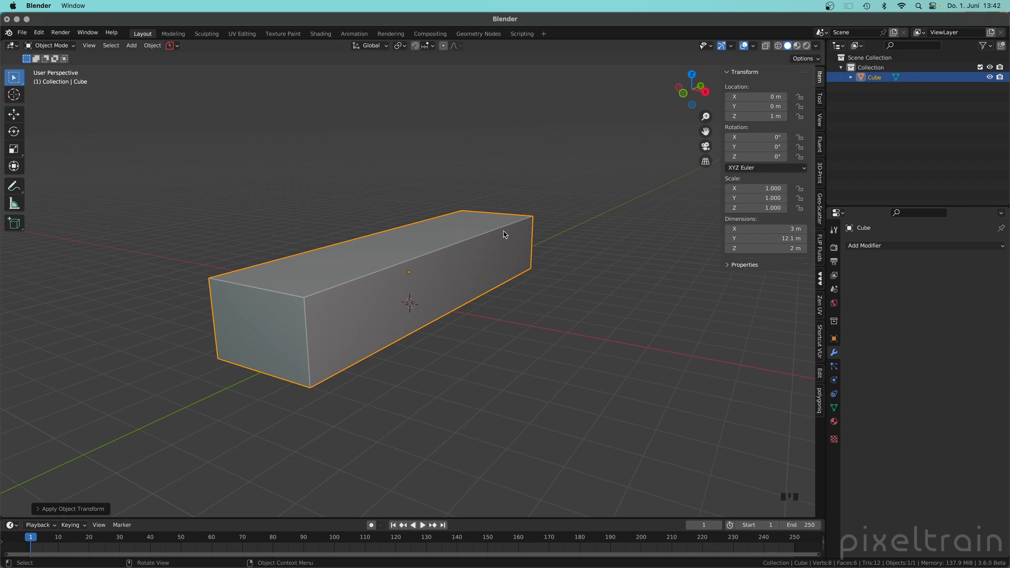
left_click(574, 266)
mouse_move(573, 267)
middle_mouse_down()
mouse_move(551, 264)
mouse_move(572, 273)
middle_mouse_up()
left_click(615, 276)
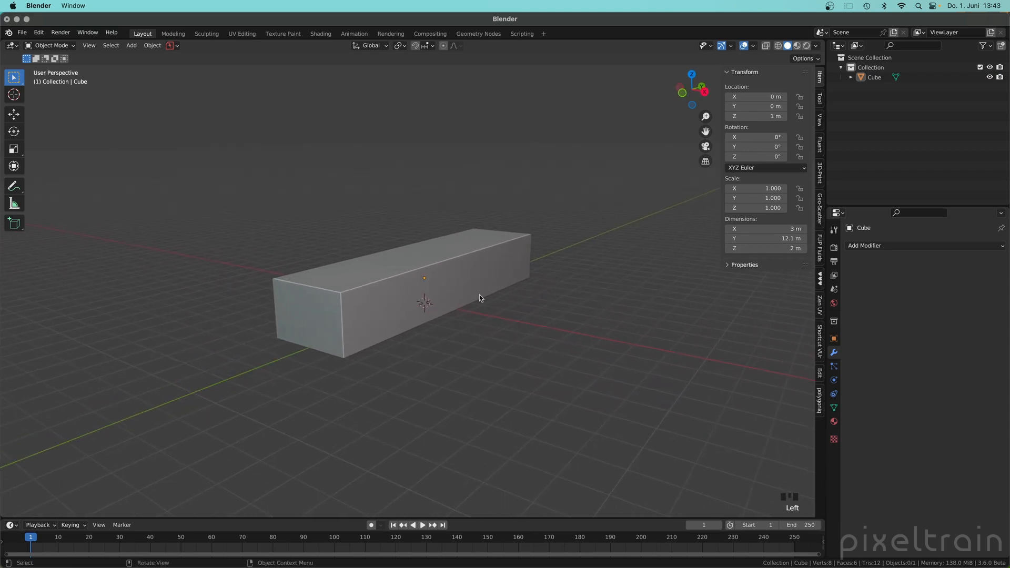
Duplicate the block and leave the copy at the original's location
left_click(409, 307)
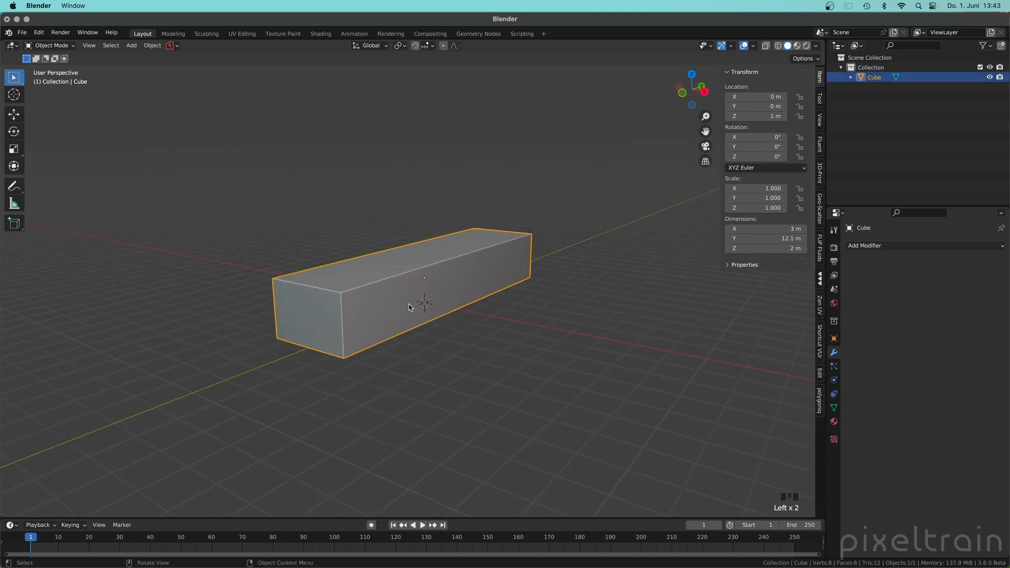
key("shift+d")
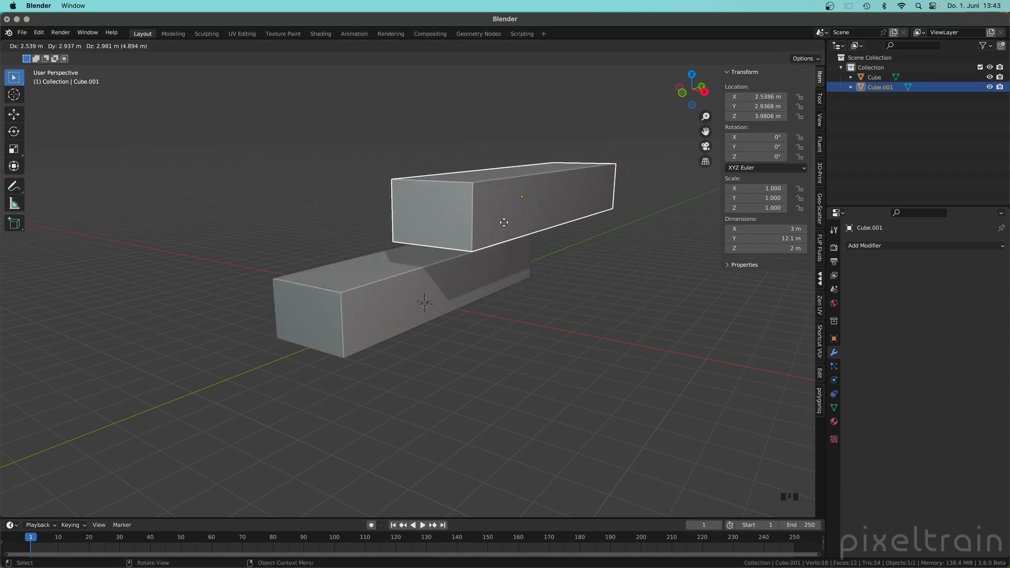
right_click(504, 222)
middle_click_drag(427, 278, 436, 281)
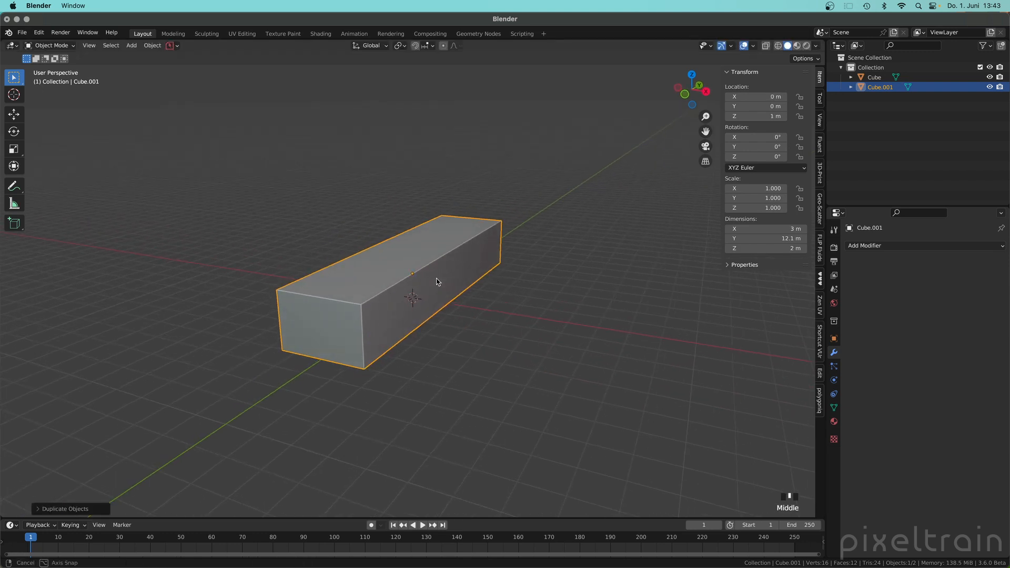
Move the duplicate with the Move tool to about X 1.53 m, Y 5.88 m, Z 2.20 m, overlapping the original block's end
key("shift+space")
key("g")
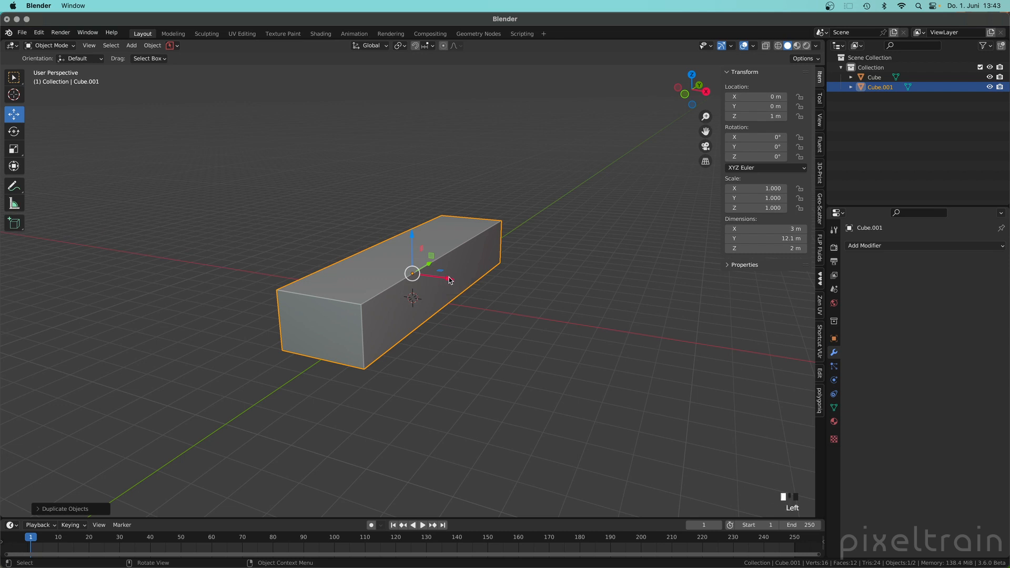
left_click_drag(450, 279, 487, 285)
left_click_drag(451, 247, 453, 217)
mouse_move(453, 218)
middle_mouse_down()
mouse_move(508, 228)
mouse_move(452, 227)
middle_mouse_up()
left_click_drag(452, 226, 581, 224)
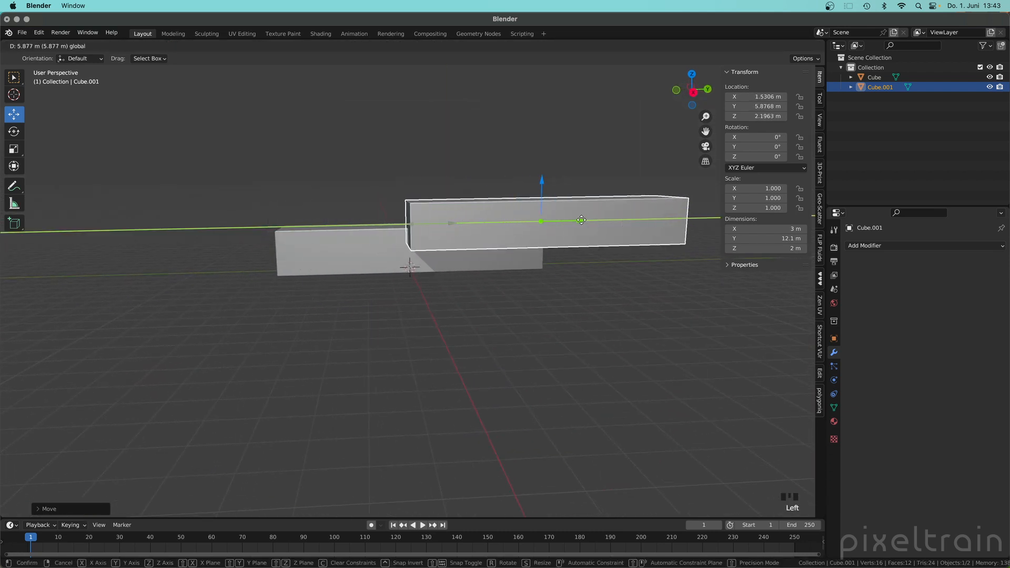
middle_click_drag(582, 224, 553, 247)
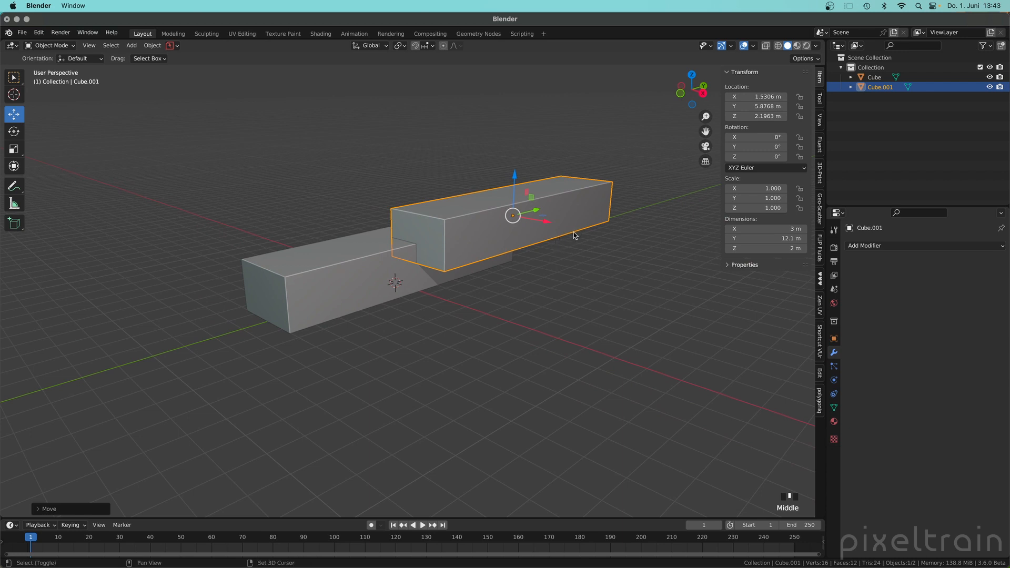
Scale the duplicate along its Y axis to about 0.498, roughly half its length
key("shift+space")
key("s")
left_click_drag(536, 211, 525, 213)
middle_click_drag(525, 213, 499, 220)
Reposition the shortened duplicate to about X 2.02 m and Y 4.27 m so it overlaps the upper edge of the long block
key("shift+space")
key("g")
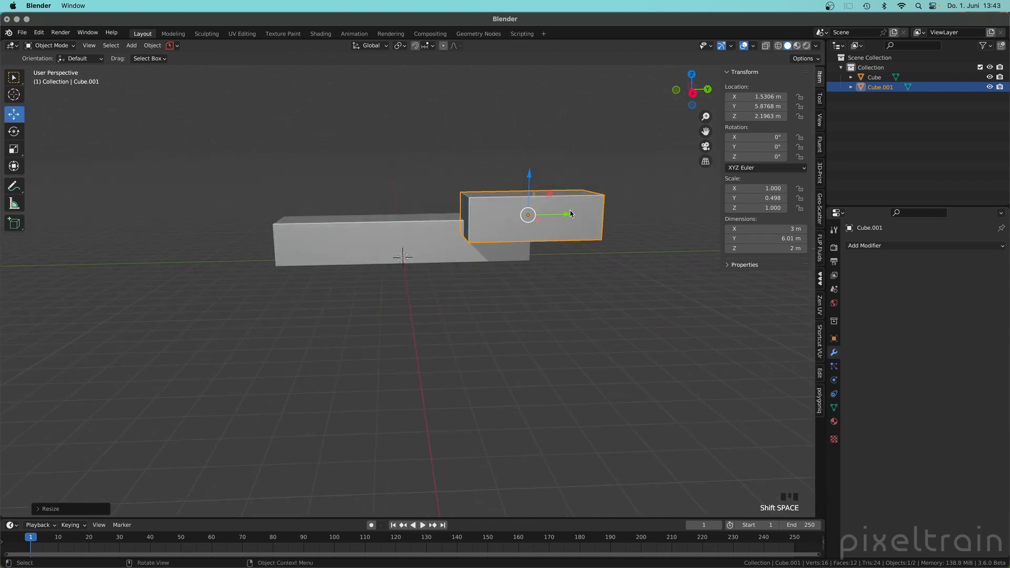
left_click_drag(564, 215, 524, 214)
middle_click_drag(523, 214, 579, 248)
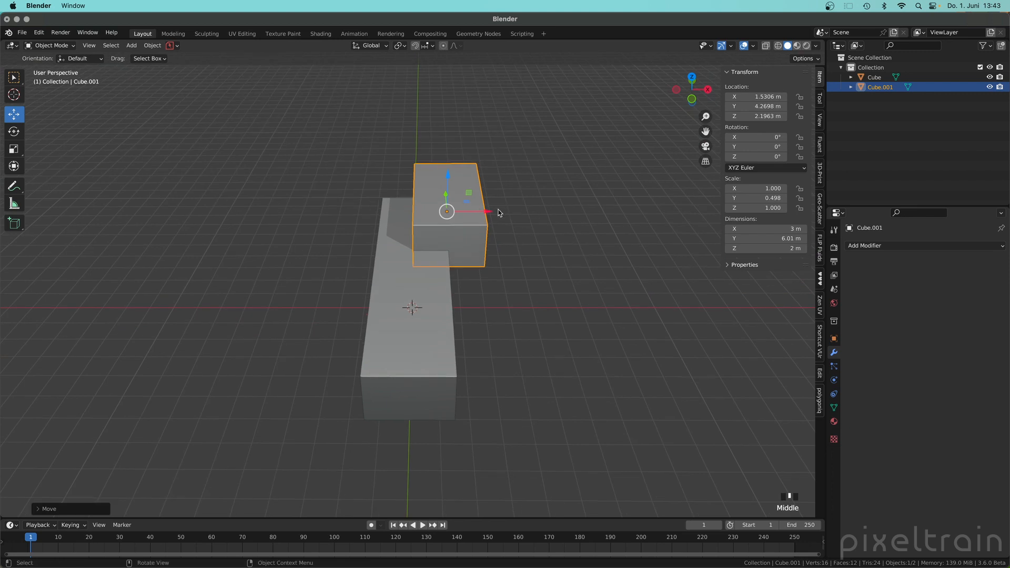
left_click_drag(500, 212, 496, 210)
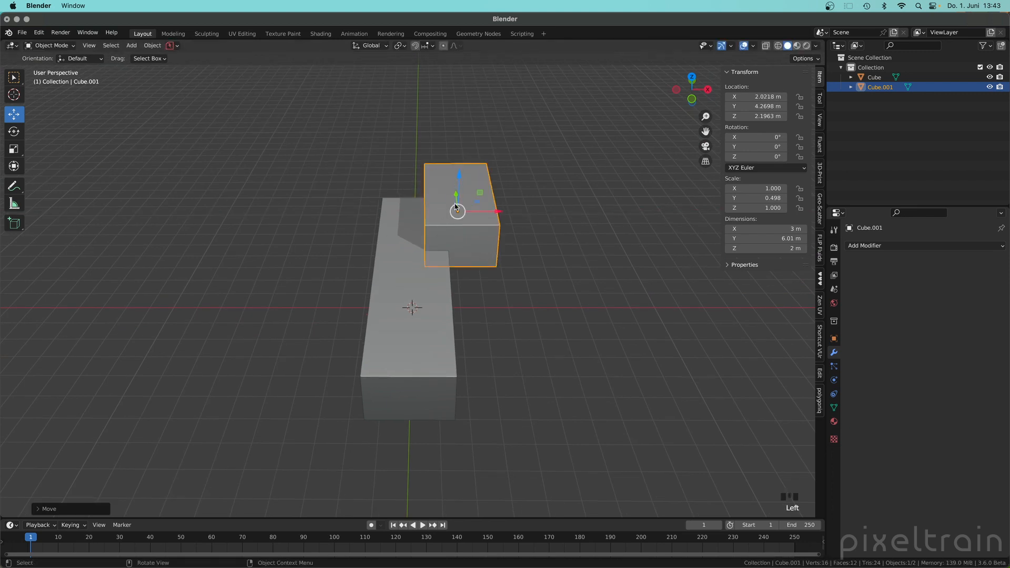
middle_click_drag(503, 259, 379, 253)
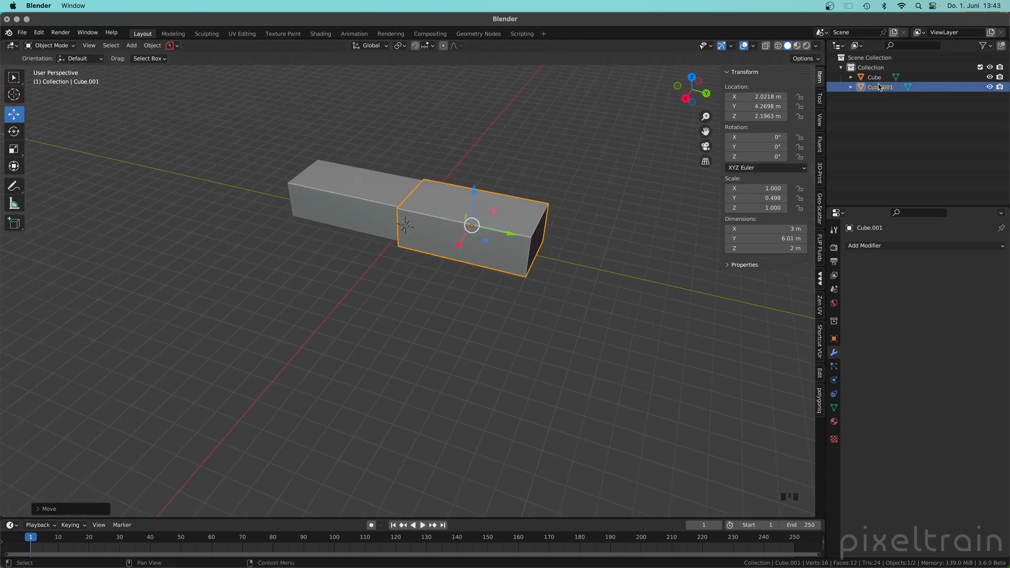
Rename the duplicate block as Cutter
key("F2")
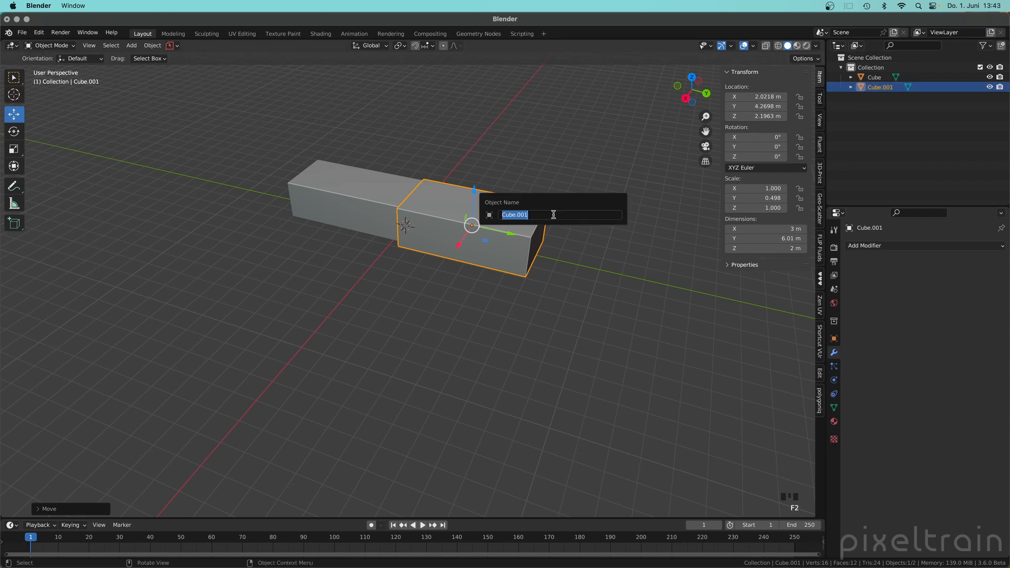
type("Cutter")
key("Return")
middle_click_drag(403, 230, 584, 252)
scroll(533, 209, "up", 2)
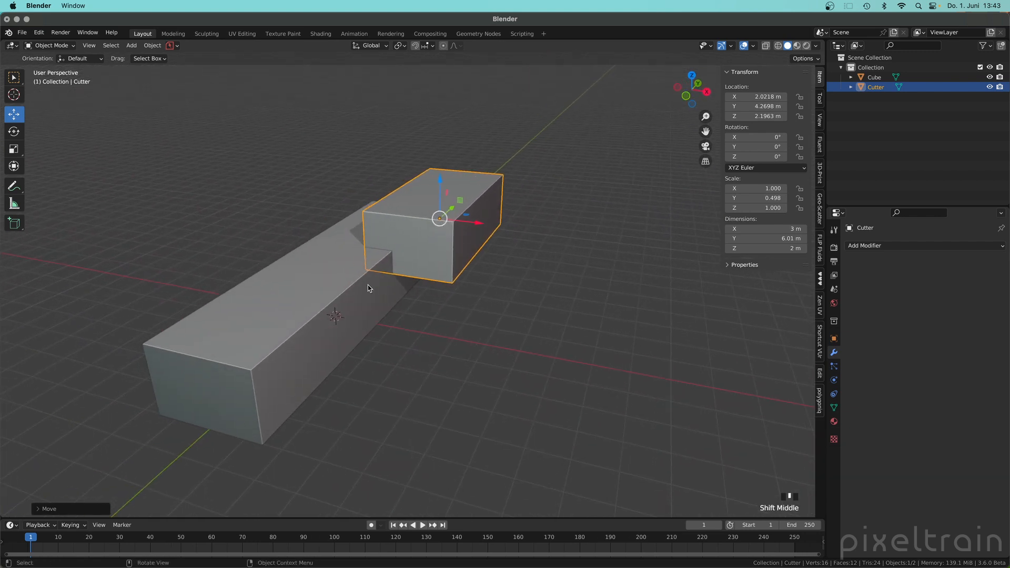
Select the Cutter block and apply its scale
left_click(611, 304)
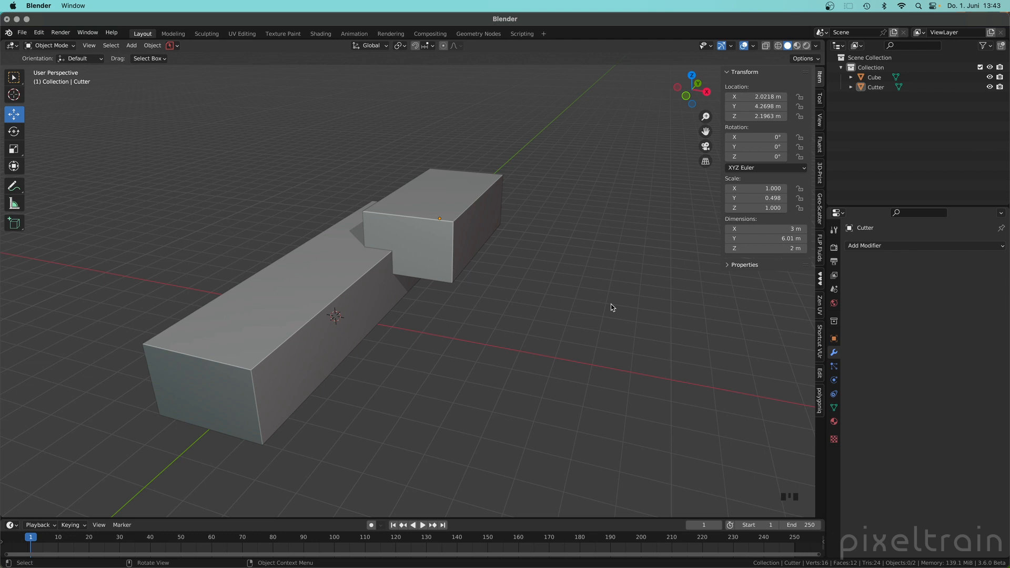
left_click(456, 226)
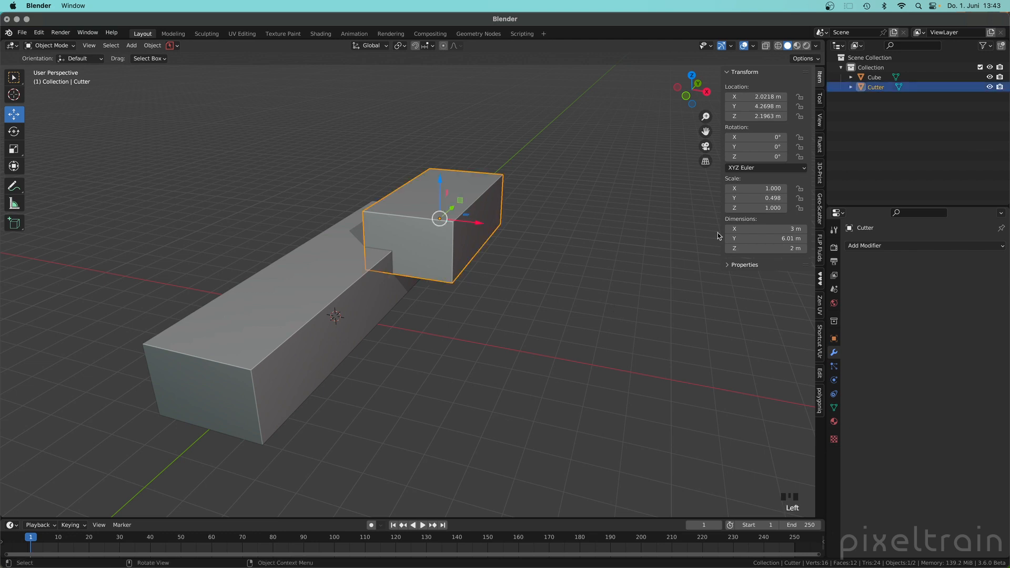
key("ctrl+a")
left_click(468, 228)
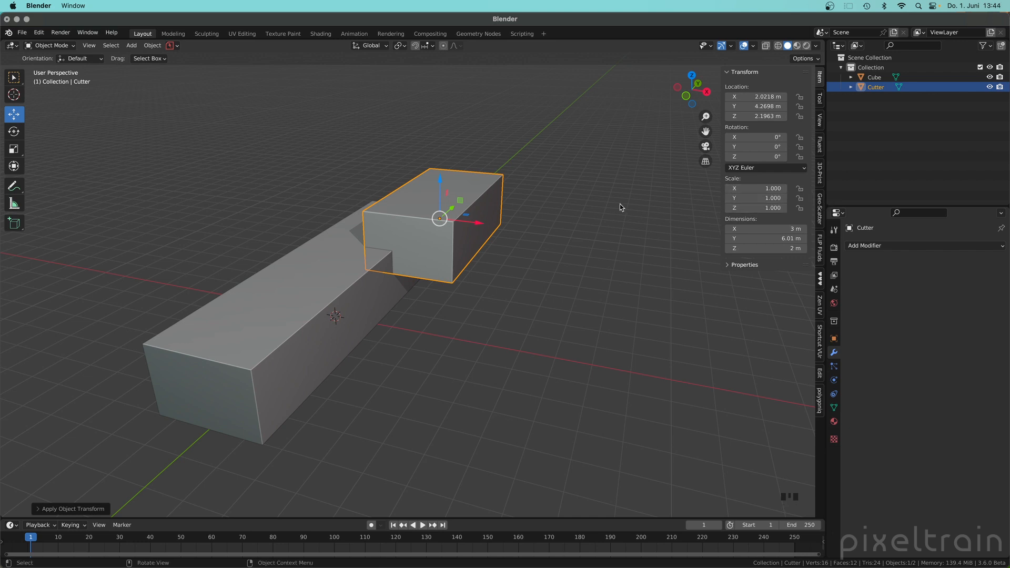
Add a Boolean modifier to the long block
left_click(223, 388)
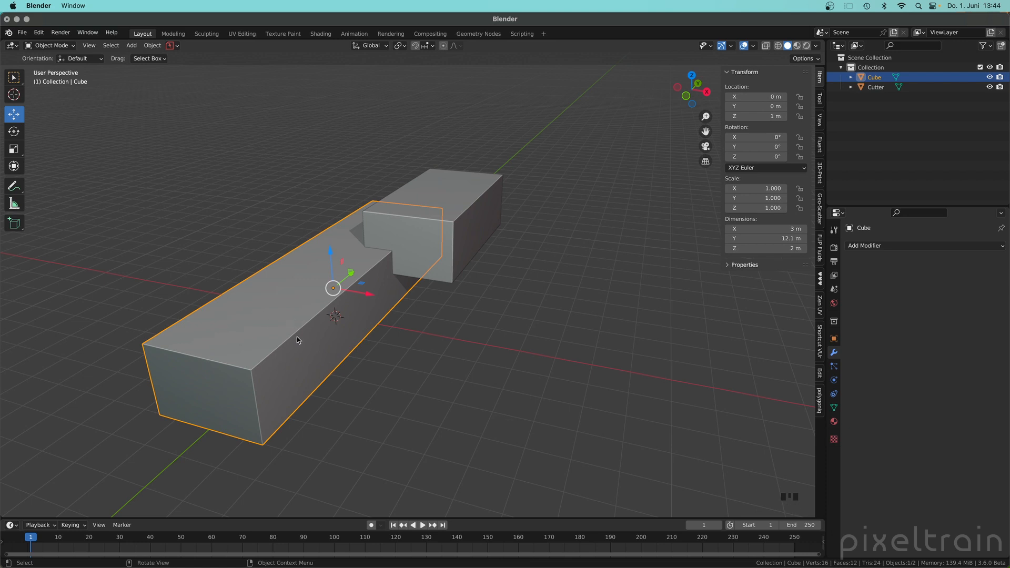
left_click(900, 247)
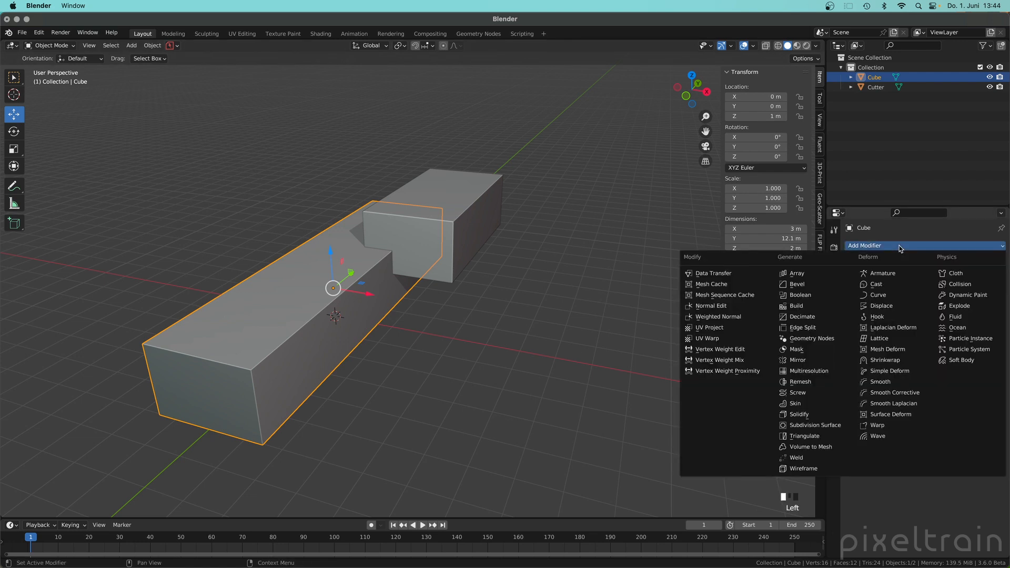
left_click(789, 296)
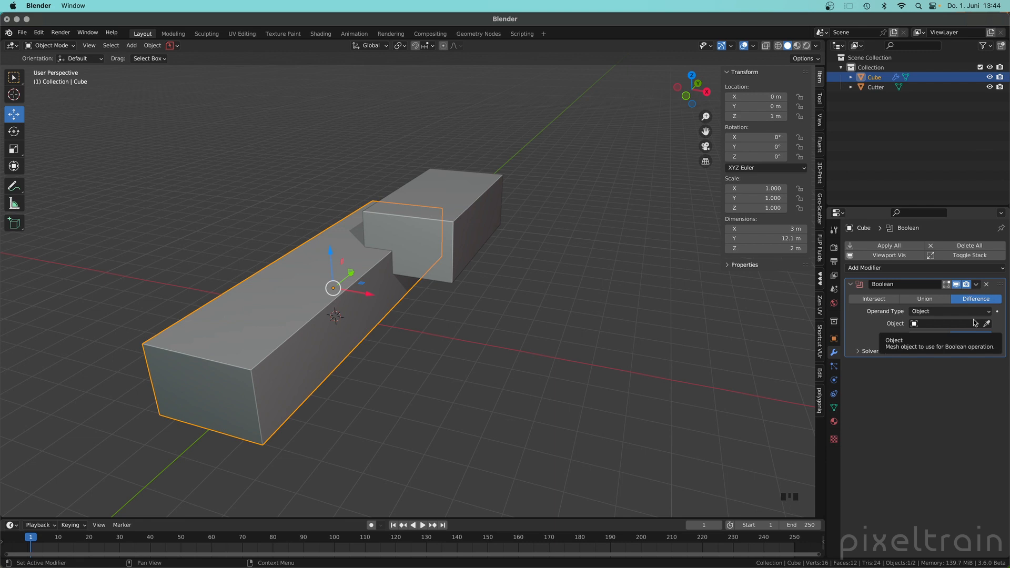
left_click_drag(875, 87, 864, 68)
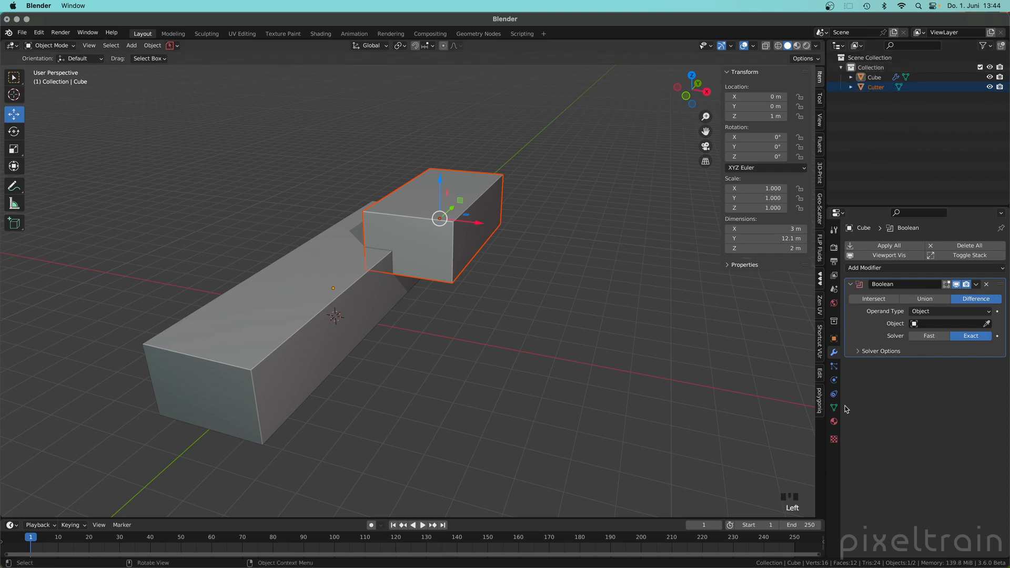
left_click(915, 324)
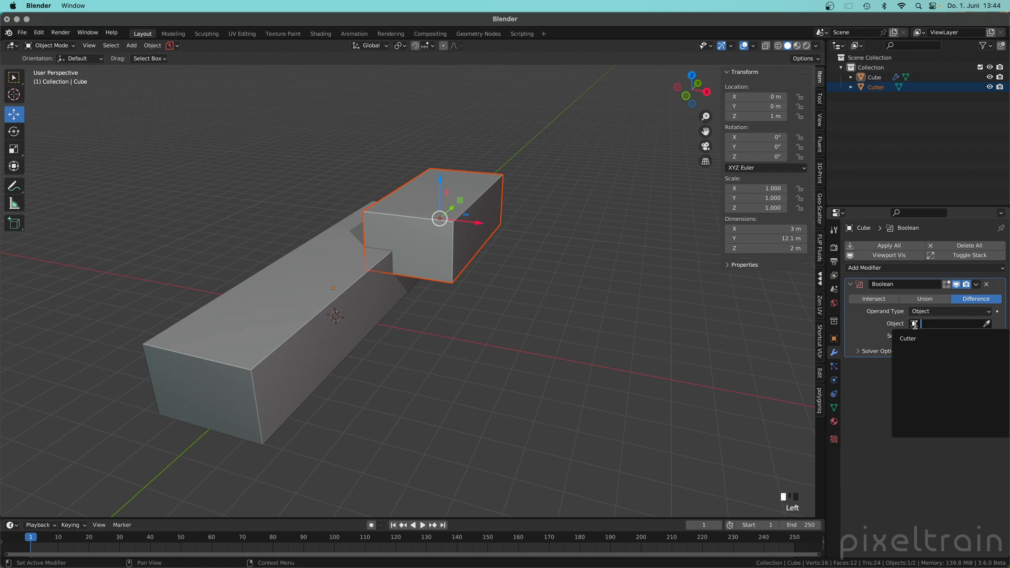
left_click(863, 331)
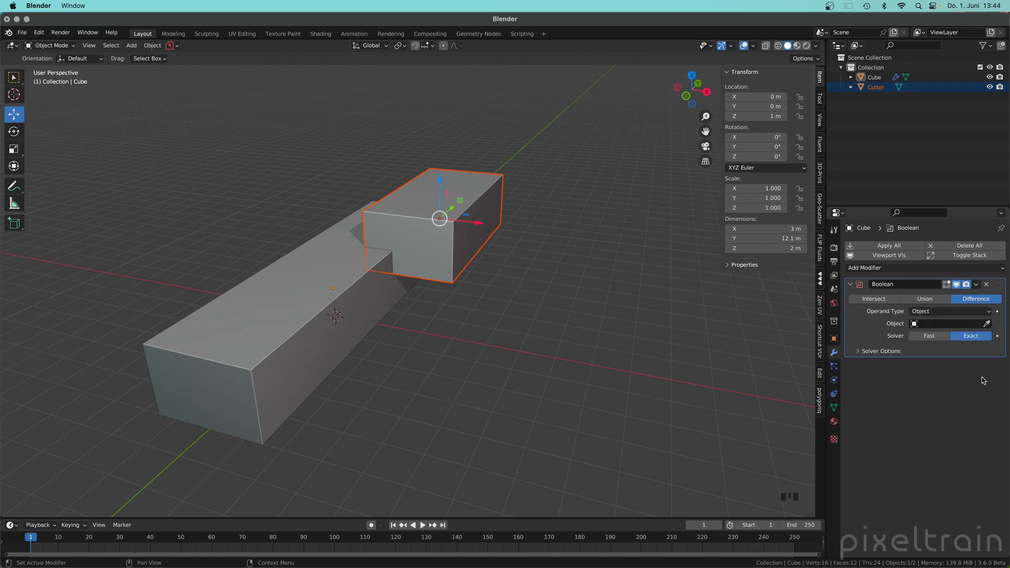
left_click(988, 324)
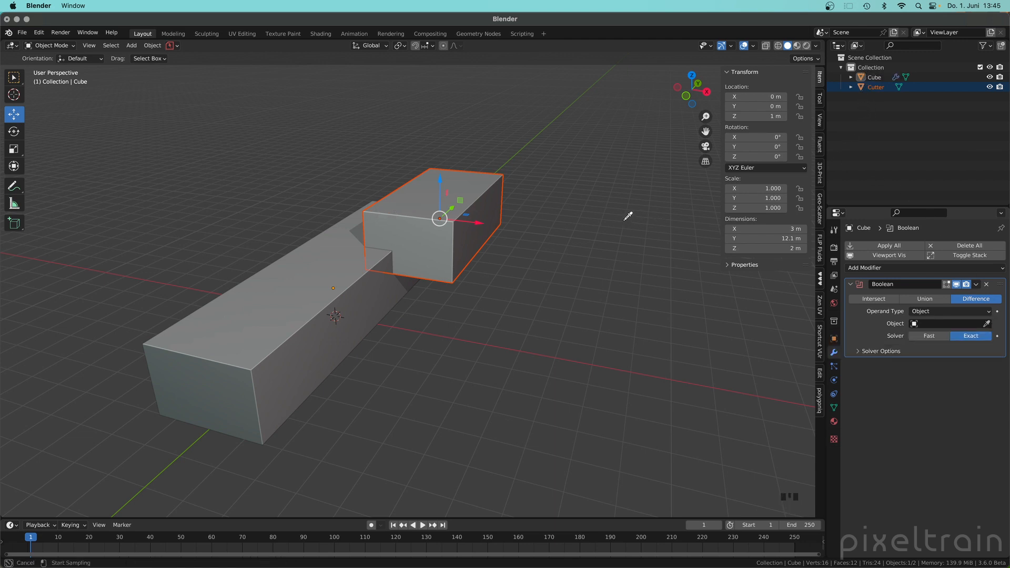
key("Escape")
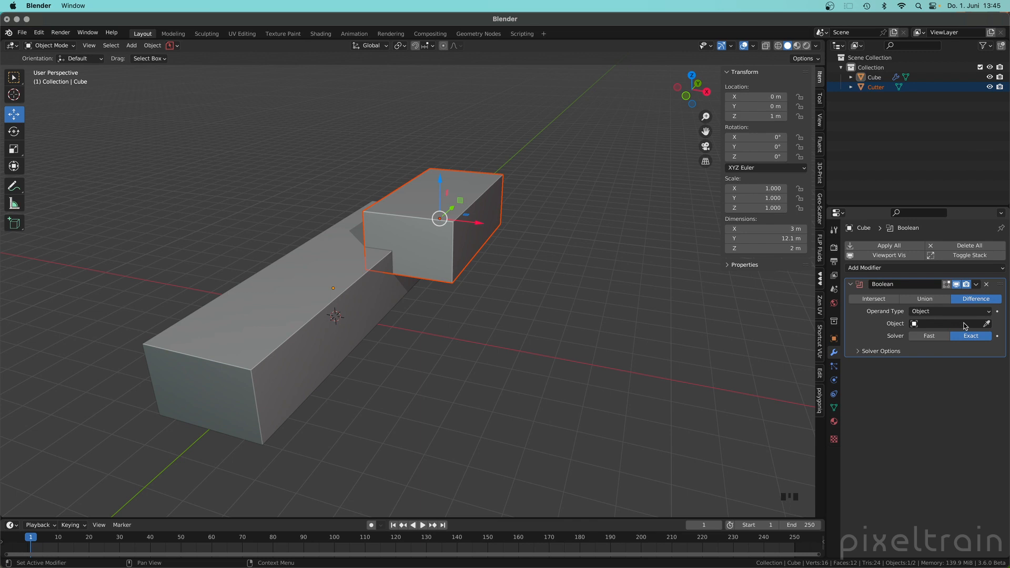
Pick Cutter in the viewport as the object of the long block's Boolean modifier
key("e")
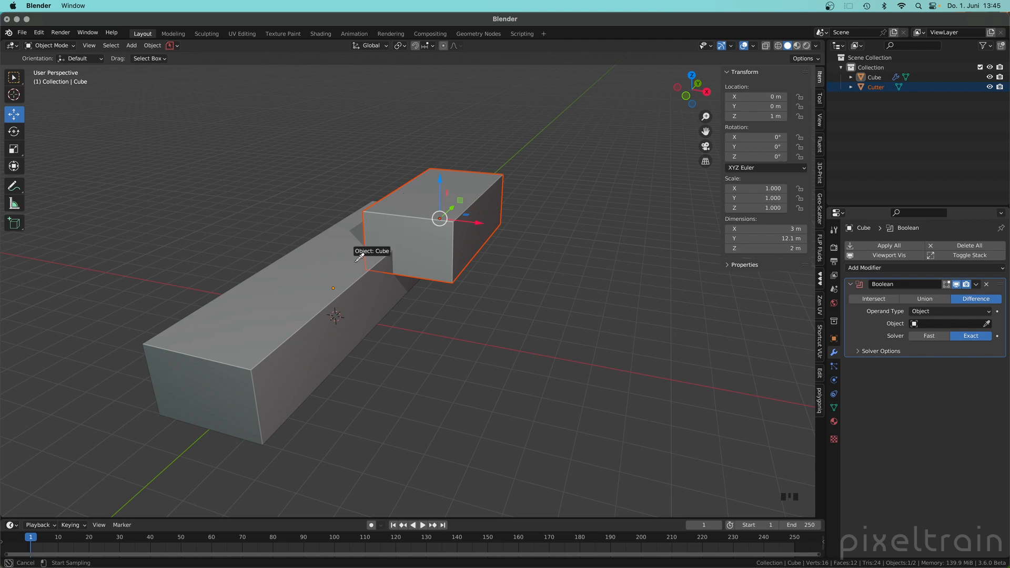
left_click(472, 179)
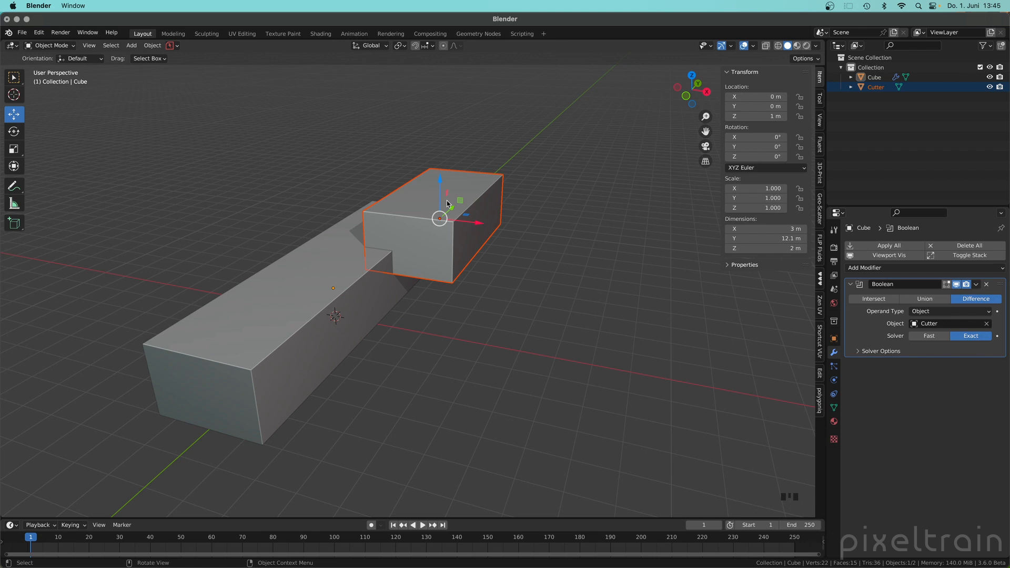
Hide Cutter temporarily to inspect the cut-out in the long block, and show it again
left_click(994, 89)
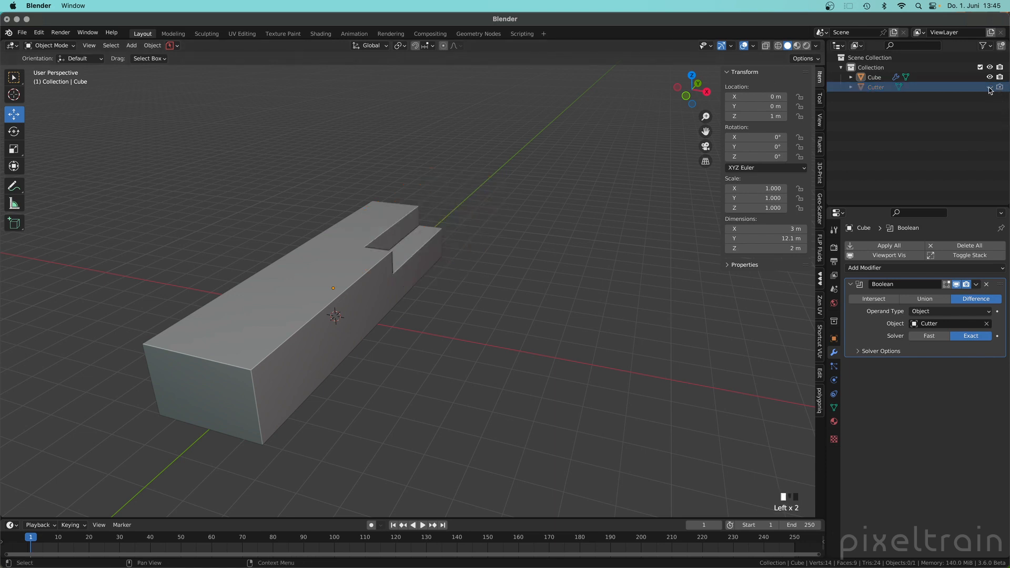
left_click(990, 88)
middle_click_drag(284, 311, 204, 289)
middle_click_drag(483, 358, 423, 329)
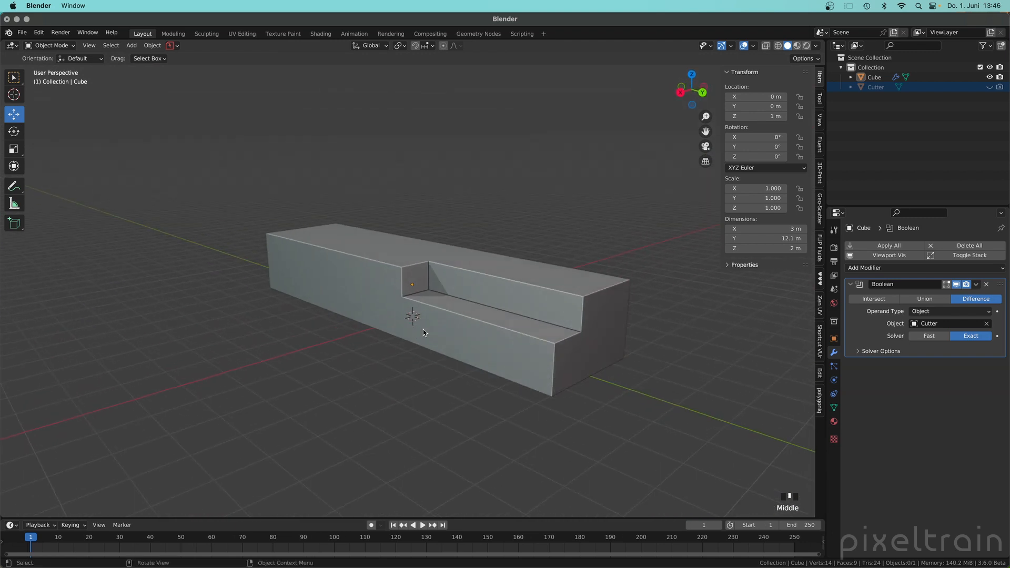
left_click(991, 87)
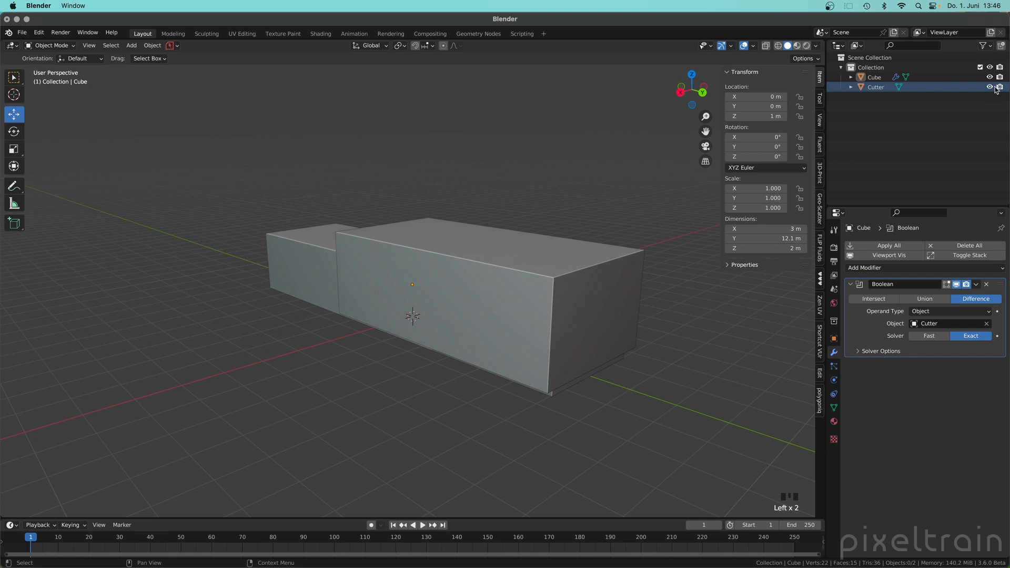
Select the Cutter block and expand the Viewport Display settings in its object properties
middle_click_drag(463, 274, 377, 259)
middle_click_drag(99, 318, 418, 312)
scroll(524, 339, "down", 2)
mouse_move(524, 339)
middle_mouse_down("shift")
mouse_move(495, 344)
mouse_move(519, 339)
middle_mouse_up("shift")
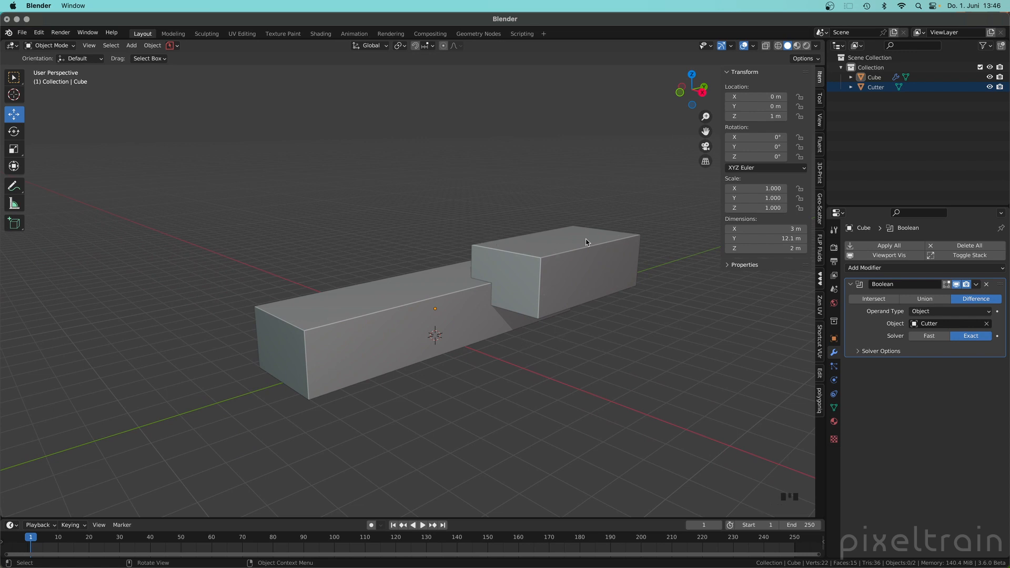
left_click(544, 287)
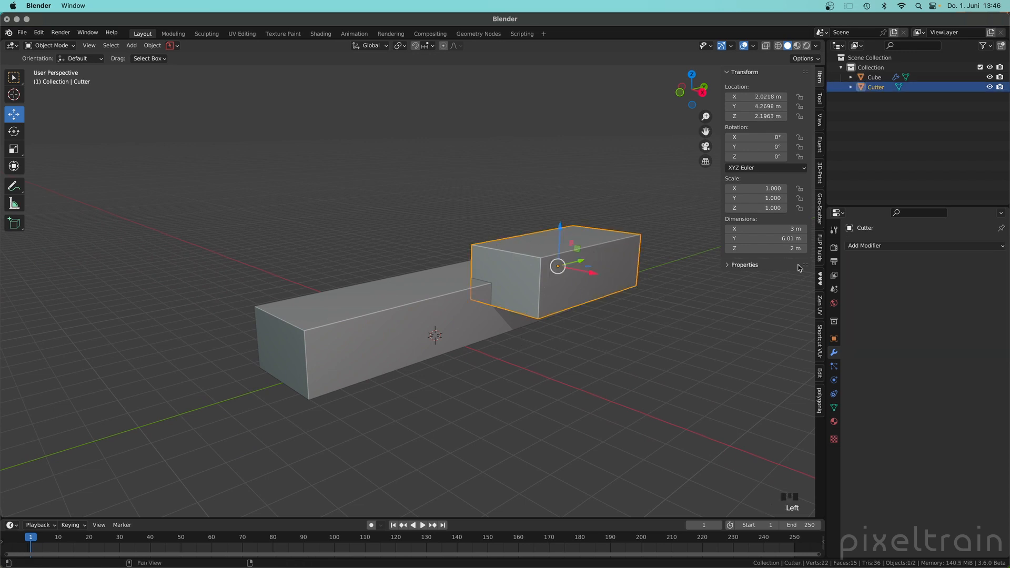
left_click(835, 339)
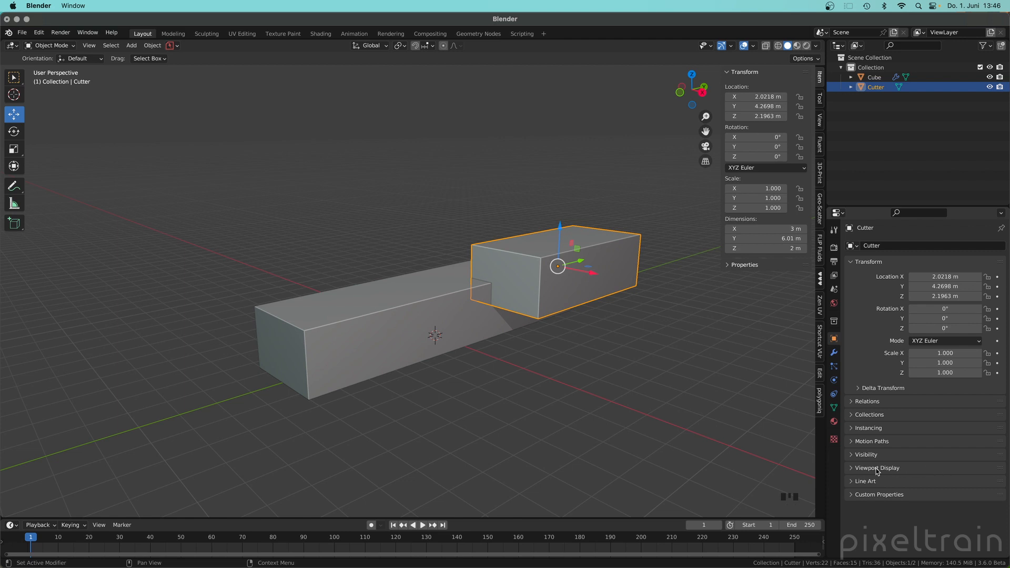
left_click(859, 469)
scroll(883, 468, "down", 11)
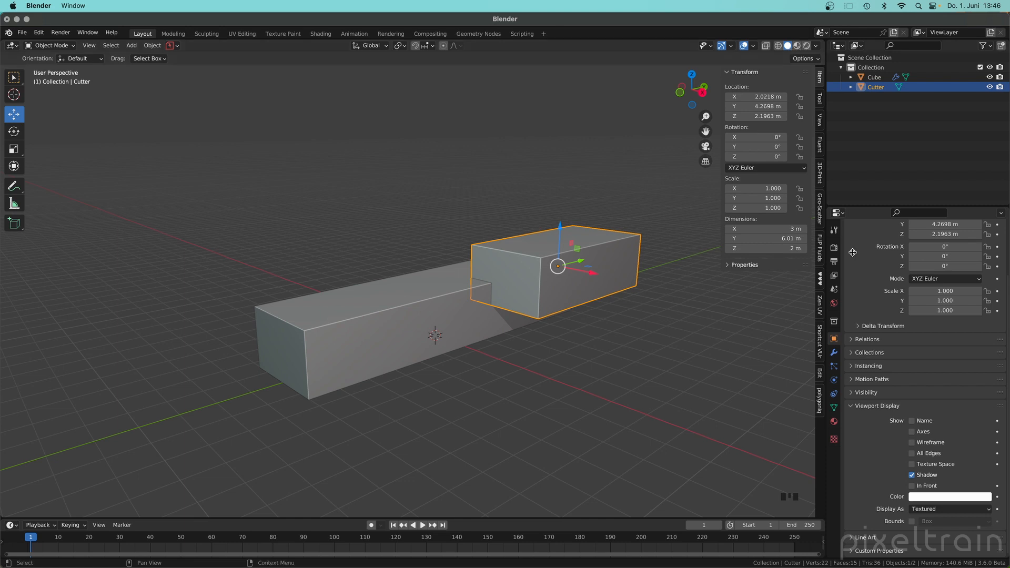
Compare the Wire and Bounds display types for Cutter in the viewport and set it to display as Wire
left_click(915, 507)
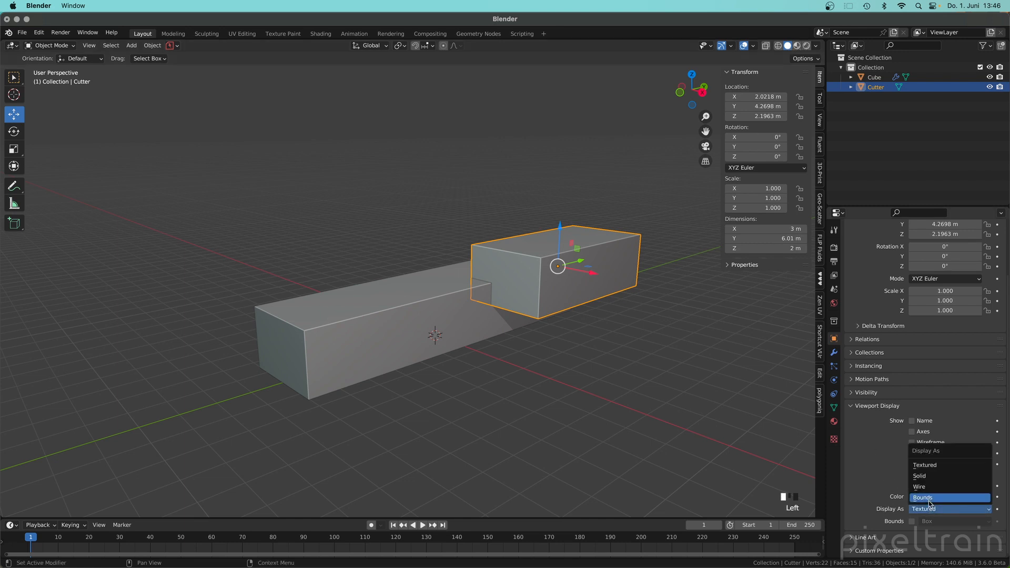
left_click(921, 488)
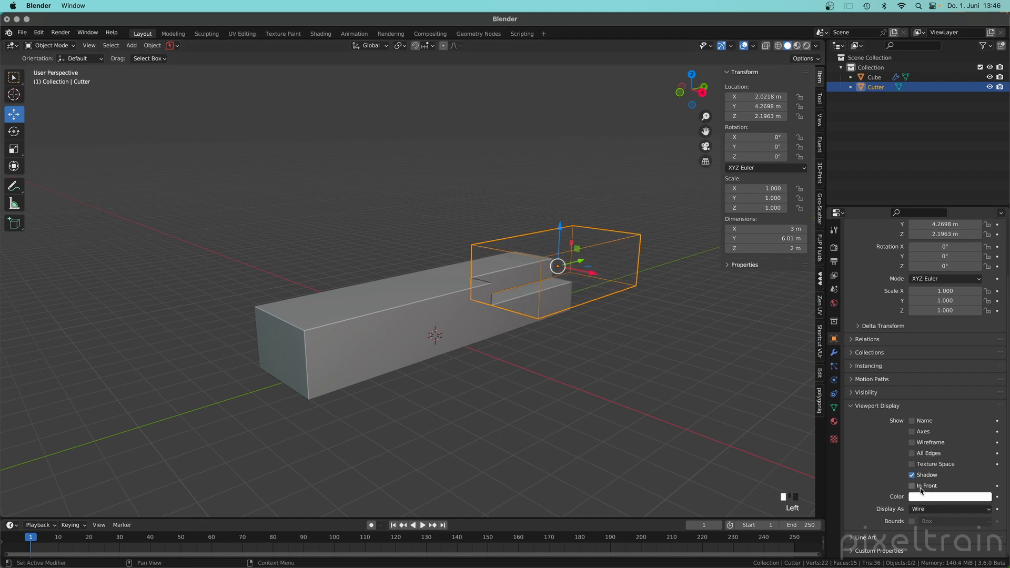
left_click(923, 509)
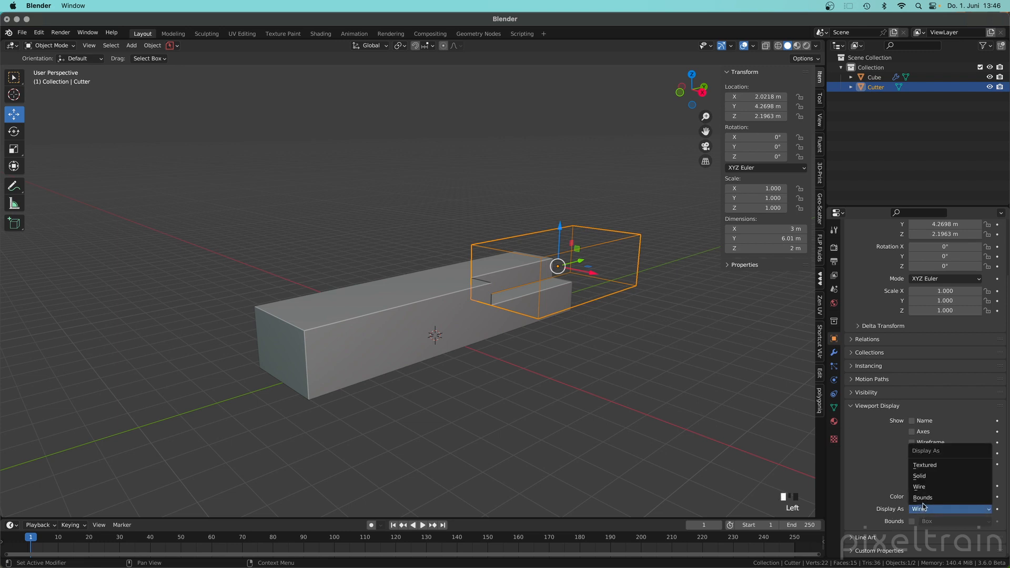
left_click(924, 498)
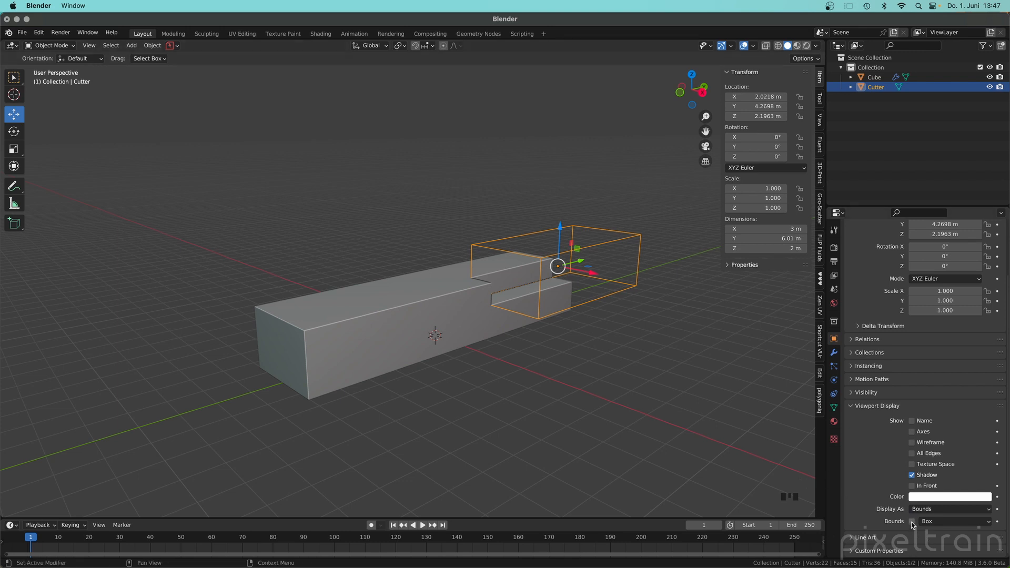
left_click(937, 522)
left_click(937, 510)
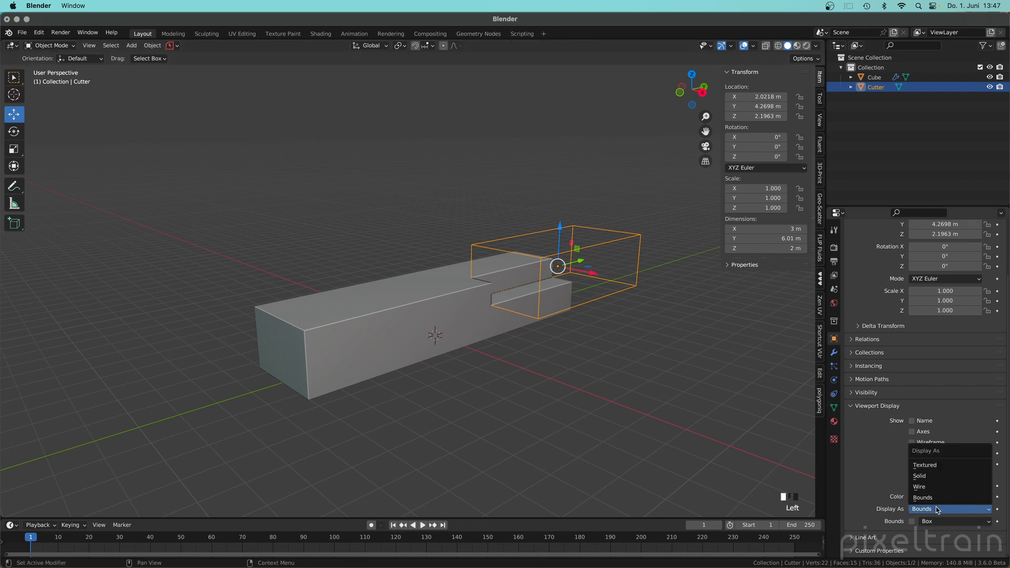
left_click(919, 487)
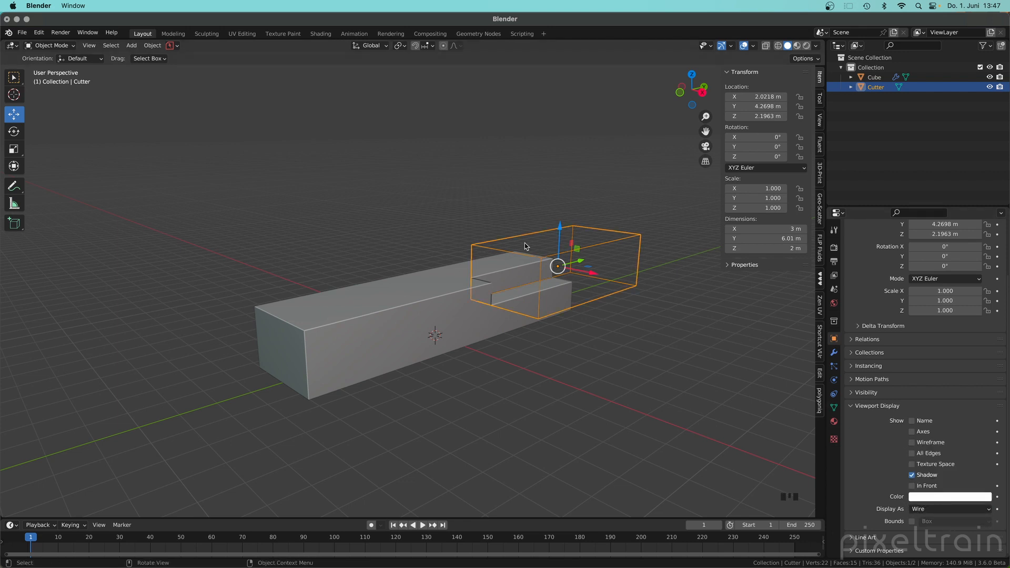
Move the Cutter block across the end of the long block to about X 2.18 m and Y 3.74 m
left_click(610, 324)
mouse_move(487, 323)
middle_mouse_down()
mouse_move(352, 318)
mouse_move(573, 323)
mouse_move(449, 320)
mouse_move(480, 323)
middle_mouse_up()
left_click(657, 260)
left_click_drag(650, 217, 707, 260)
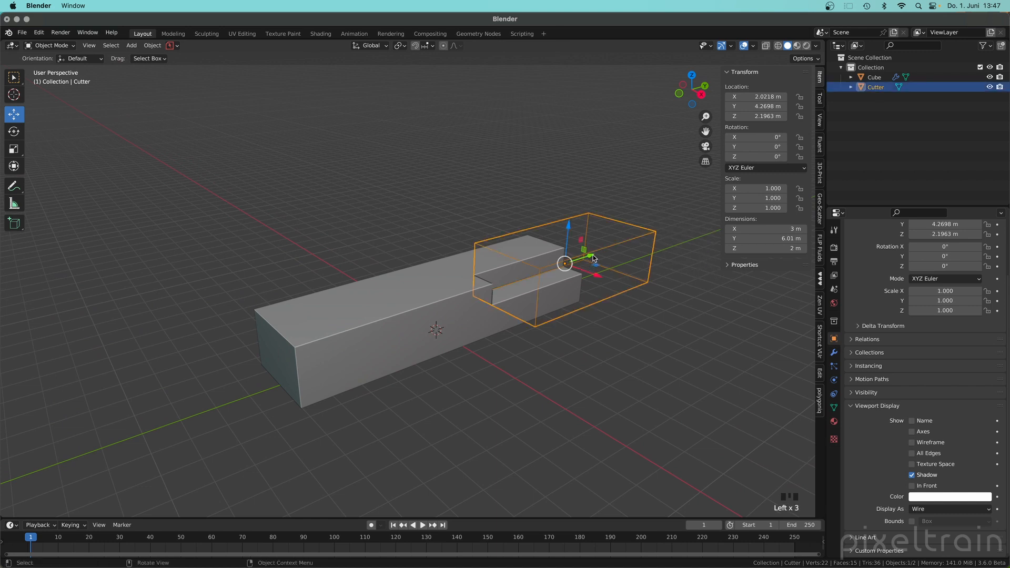
mouse_move(590, 257)
left_mouse_down()
mouse_move(526, 277)
mouse_move(610, 255)
mouse_move(589, 261)
left_mouse_up()
middle_click_drag(521, 310, 485, 296)
left_click_drag(470, 280, 428, 293)
middle_click_drag(429, 293, 562, 296)
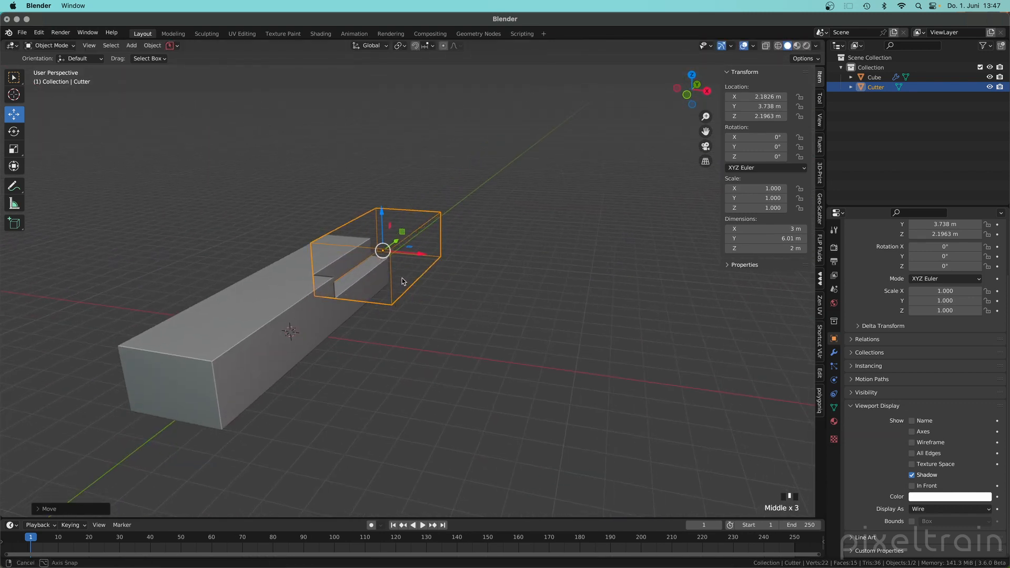
middle_click_drag(402, 278, 252, 264)
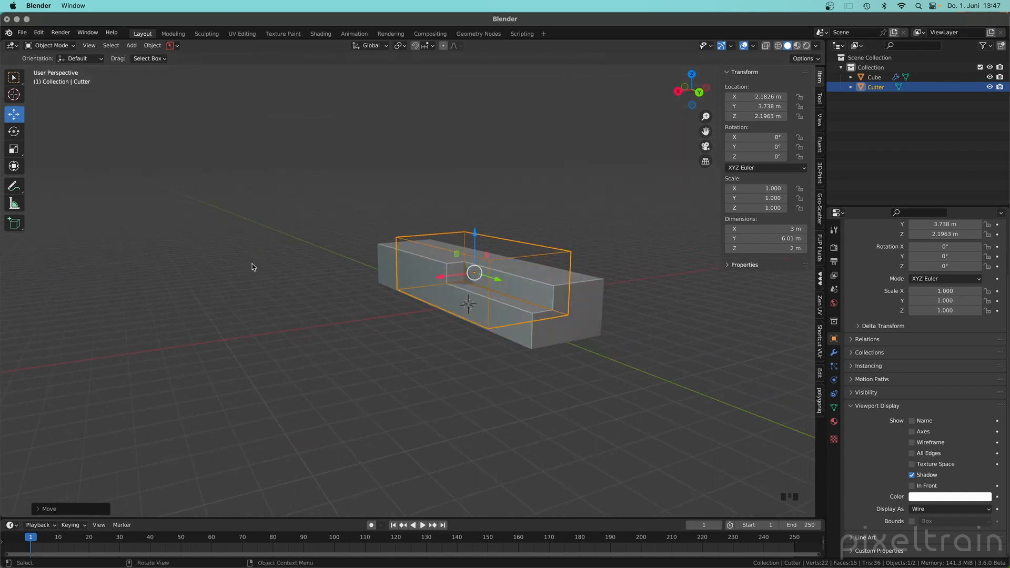
Collapse Cutter's Viewport Display settings and inspect the notch in the long block from both sides
left_click(878, 405)
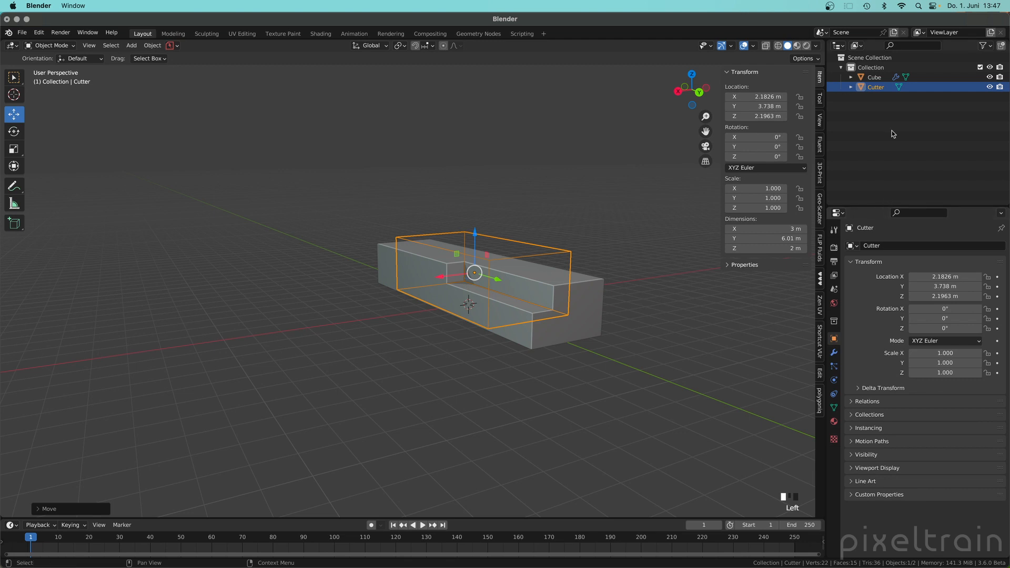
scroll(503, 322, "up", 3)
middle_click_drag(500, 324, 406, 332, "shift")
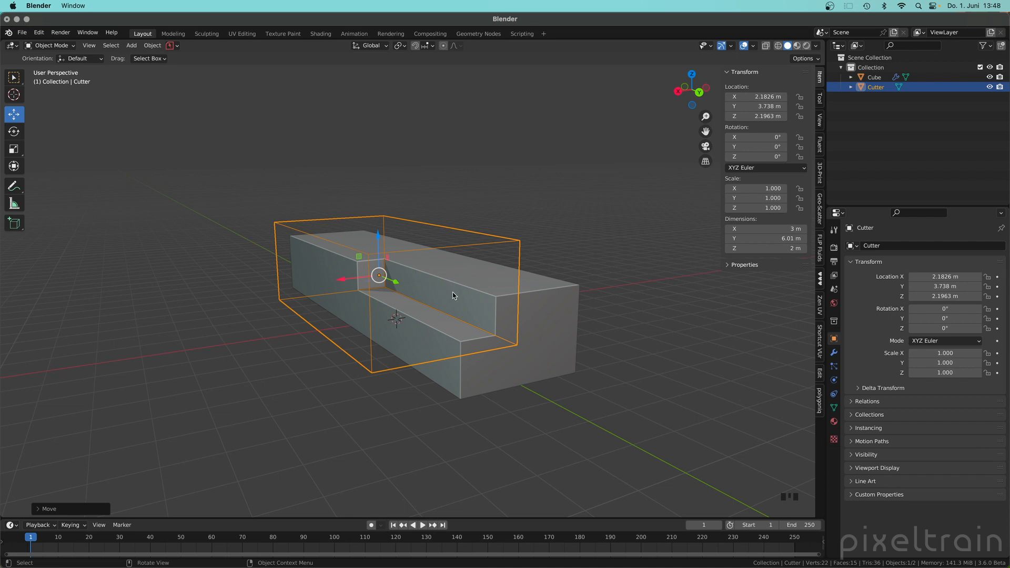
middle_click_drag(409, 309, 509, 318)
scroll(510, 318, "down", 2)
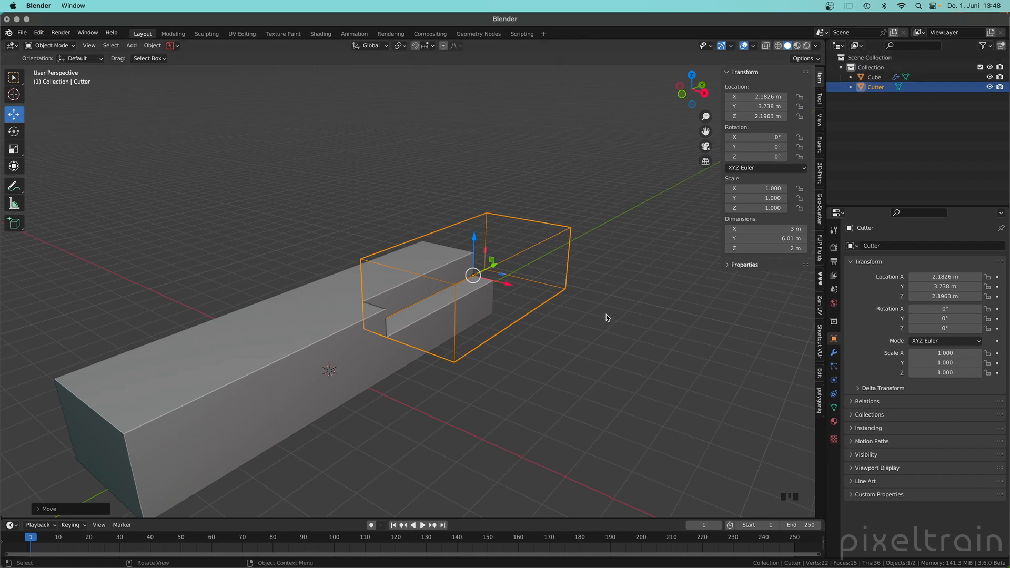
Move the Cutter object into a new collection named Cutters
left_click(589, 314)
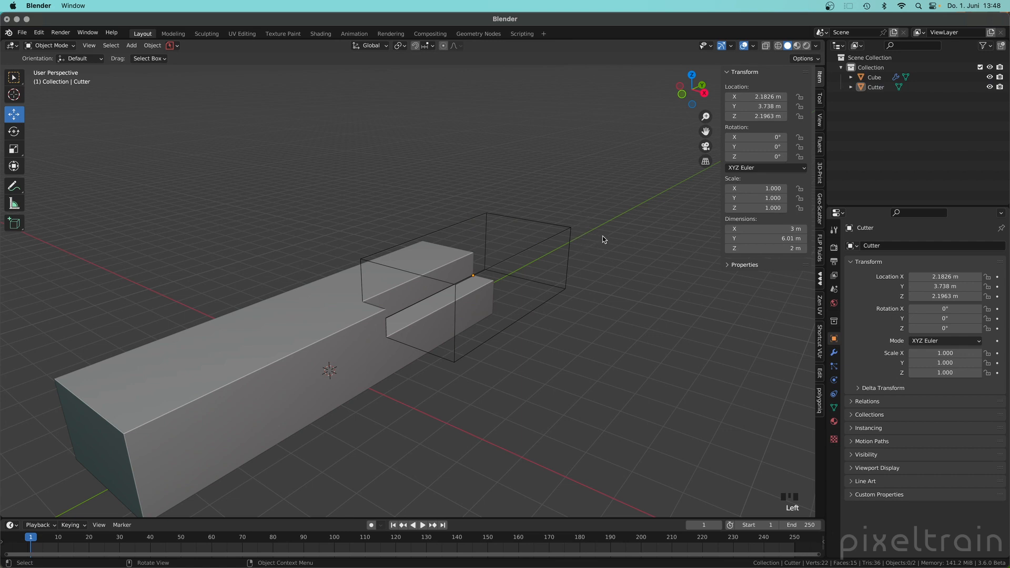
left_click(574, 236)
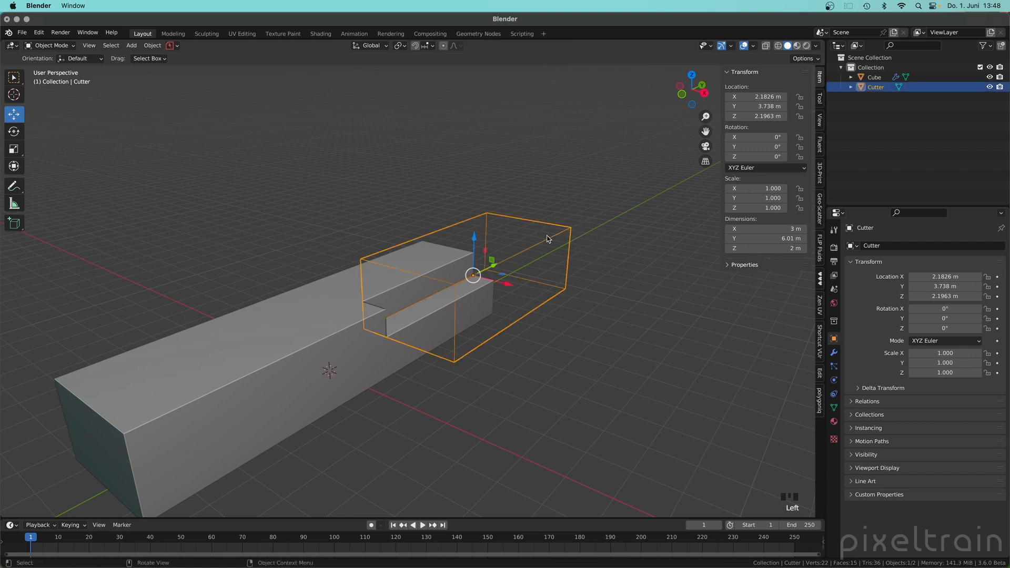
key("m")
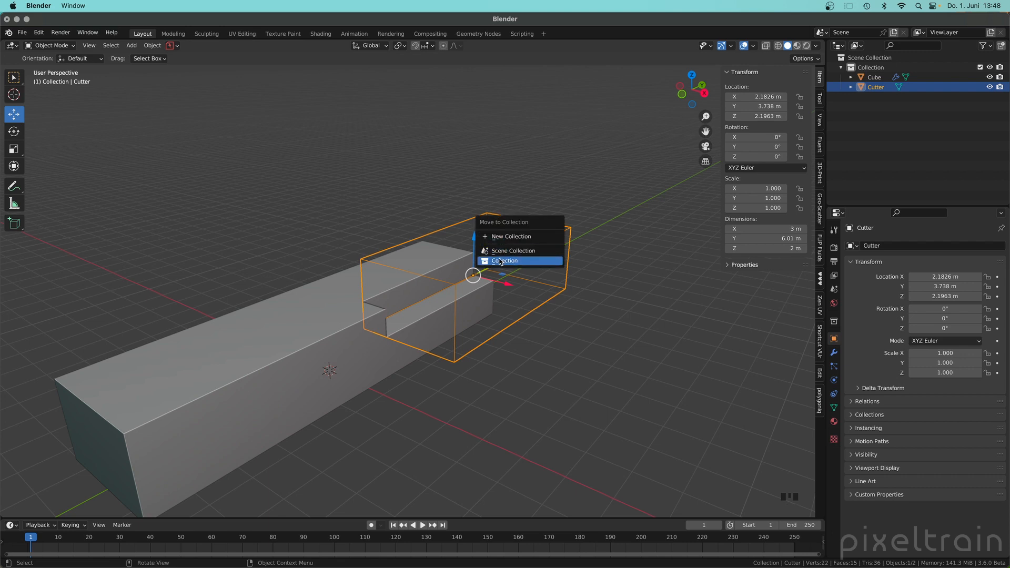
left_click(519, 237)
type("Cu")
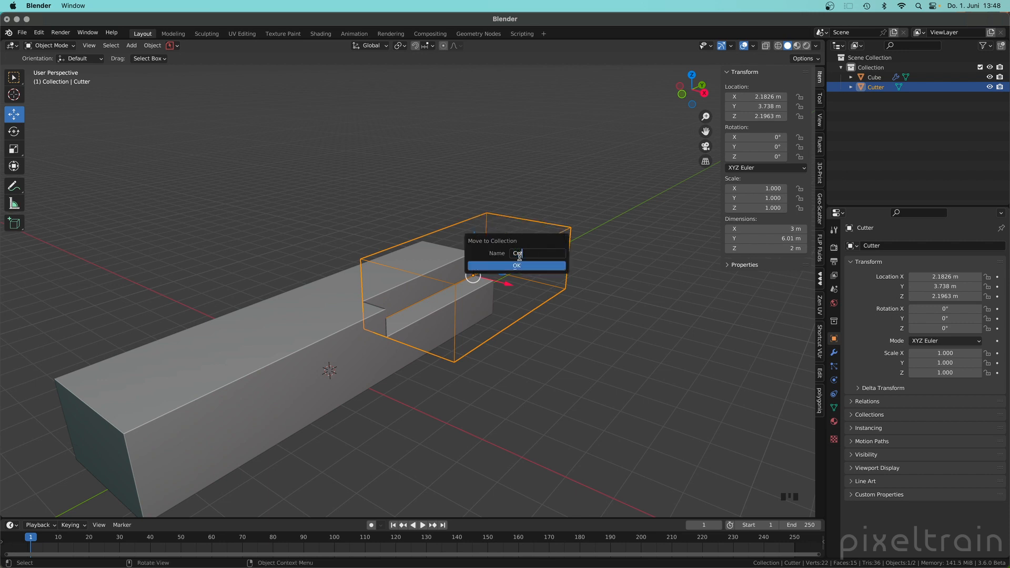
type("tters")
left_click(526, 266)
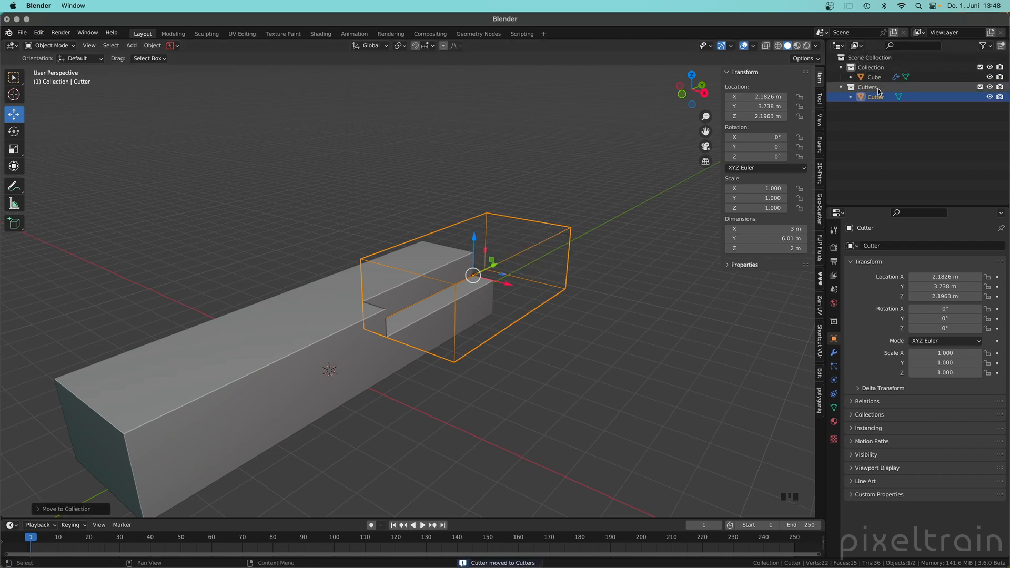
Assign the red color tag to the Cutters collection
left_click(852, 88)
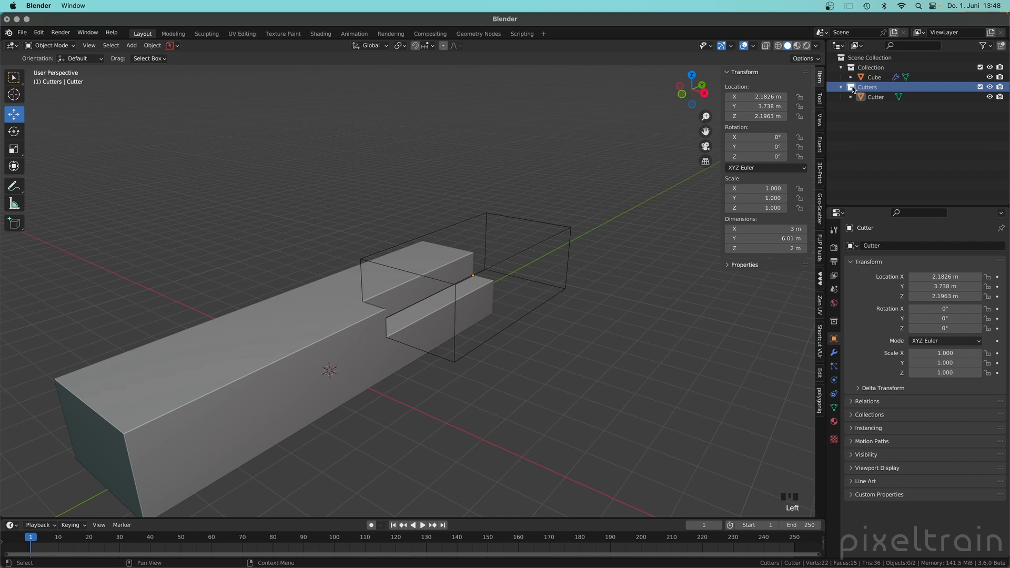
right_click(854, 89)
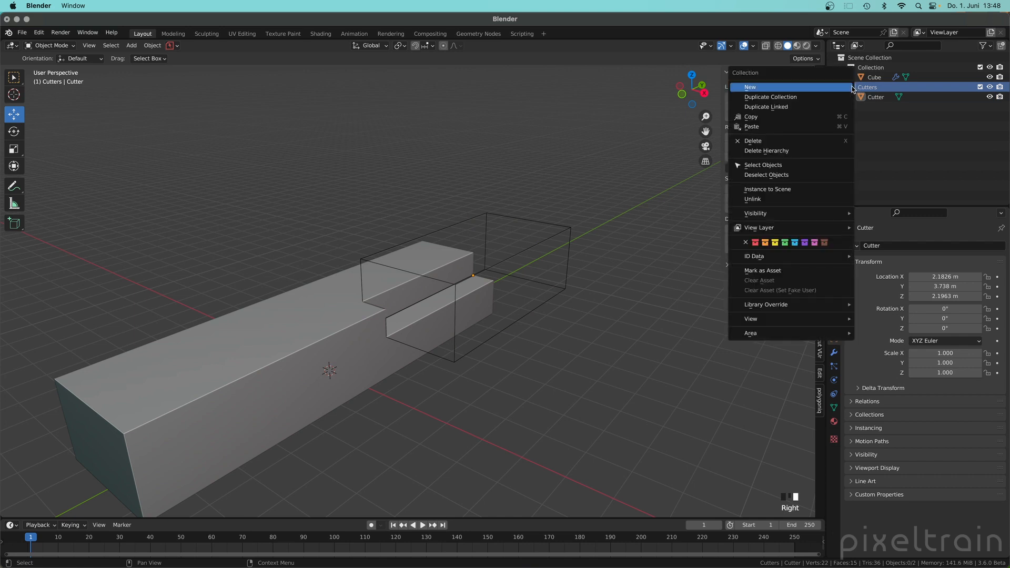
left_click(755, 242)
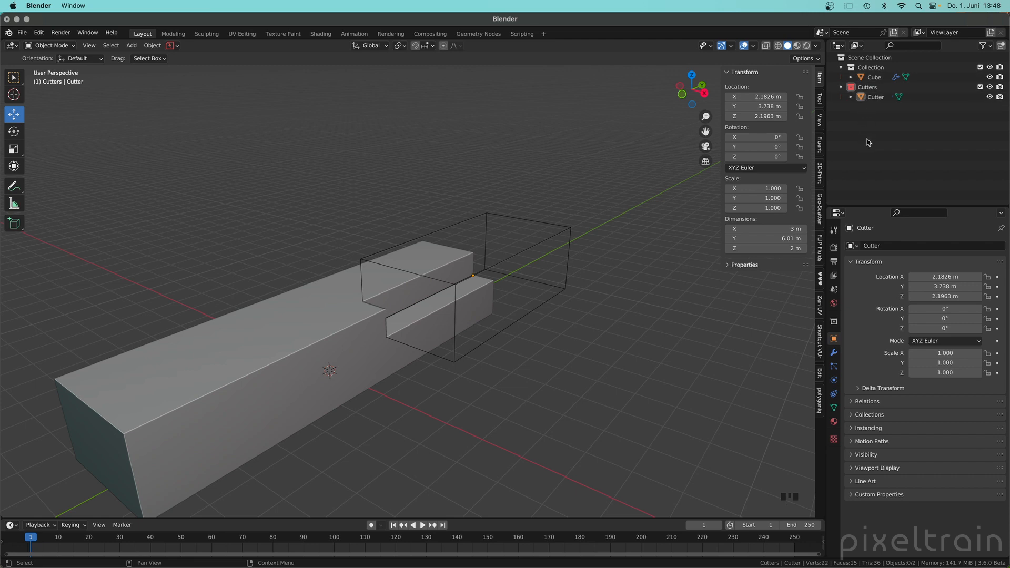
Hide and show the Cutters collection several times in the outliner to compare the block with and without its cutter, leaving it visible
left_click(990, 87)
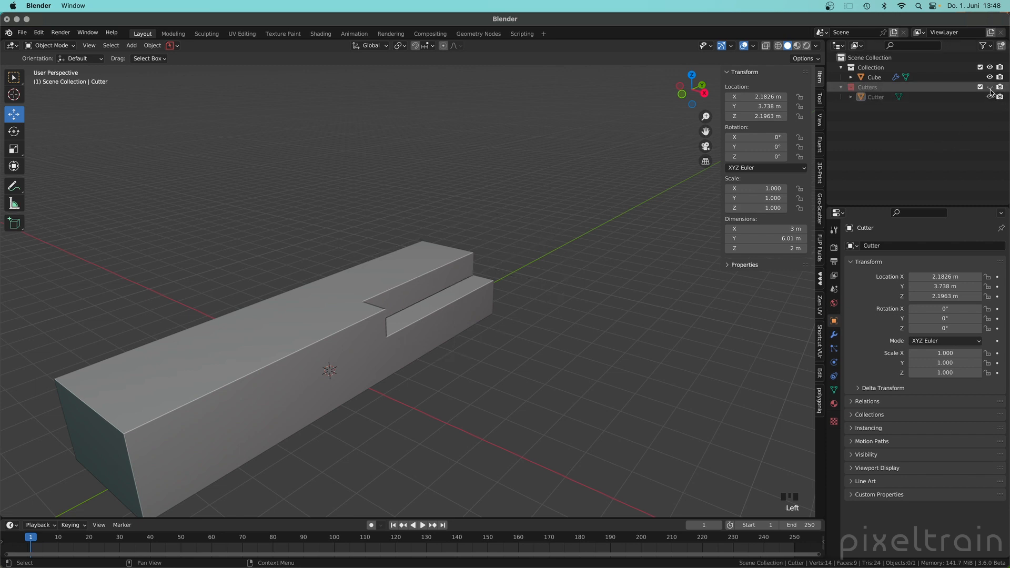
left_click(990, 87)
left_click(990, 87)
left_click(990, 87)
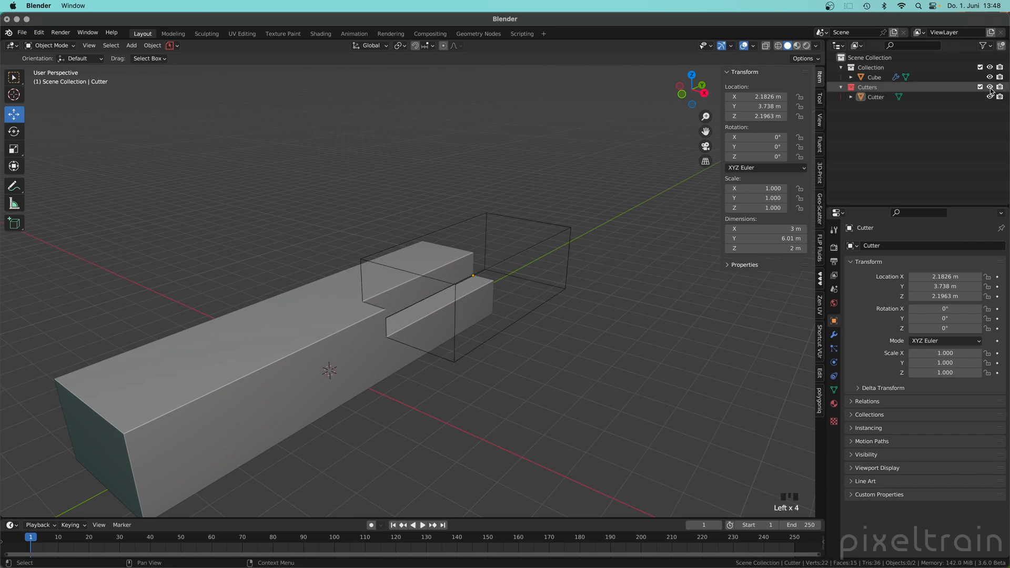
left_click(990, 86)
left_click(990, 87)
left_click(990, 88)
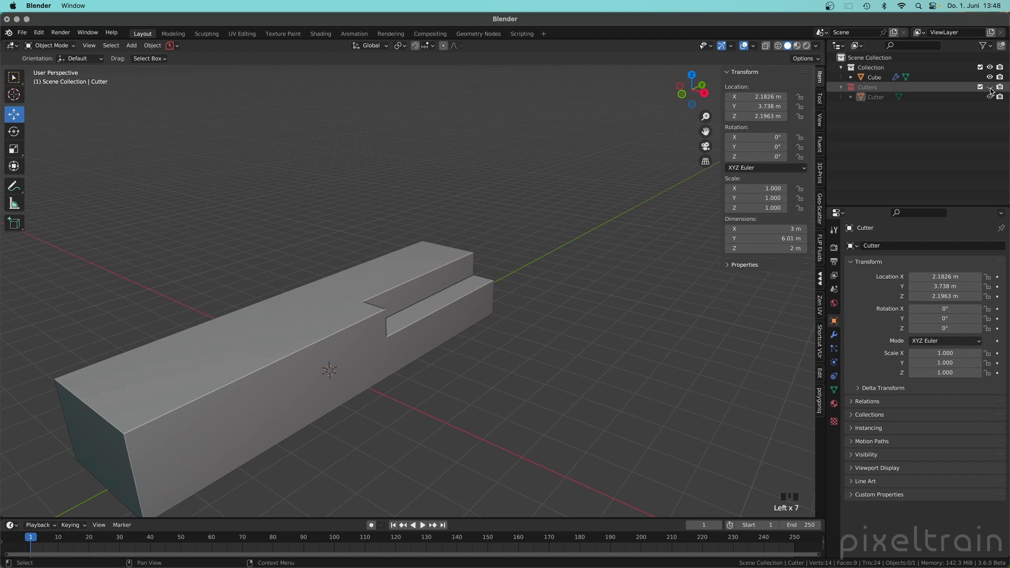
left_click(990, 88)
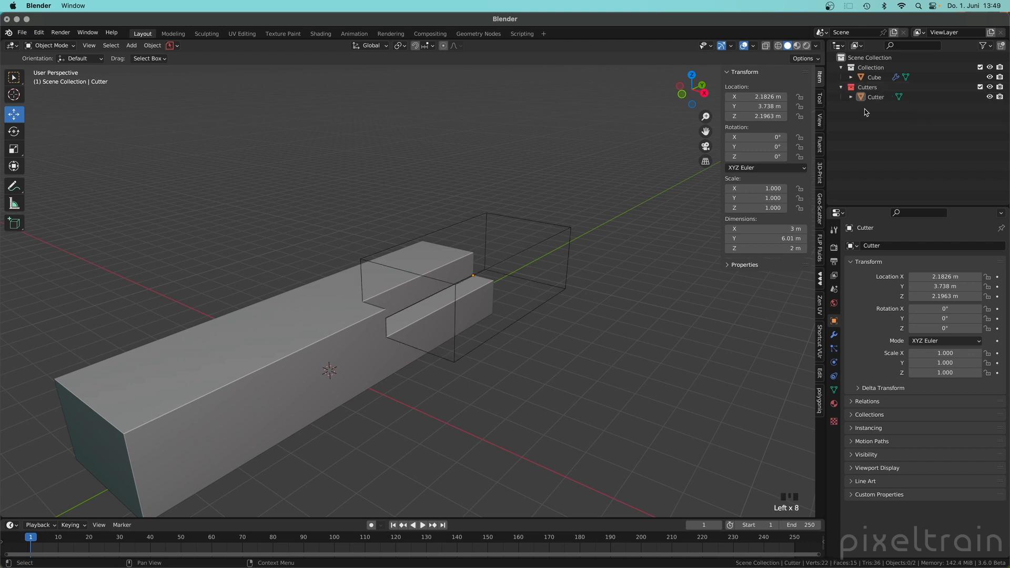
left_click(991, 88)
left_click(990, 88)
left_click(990, 88)
left_click(991, 88)
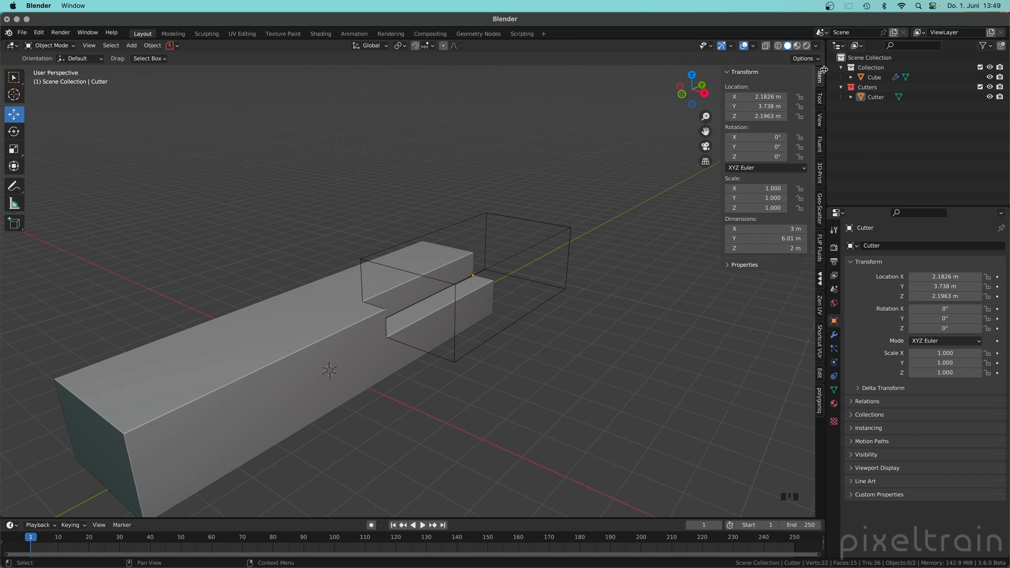
Show the list of collections in the viewport's View settings
left_click(820, 121)
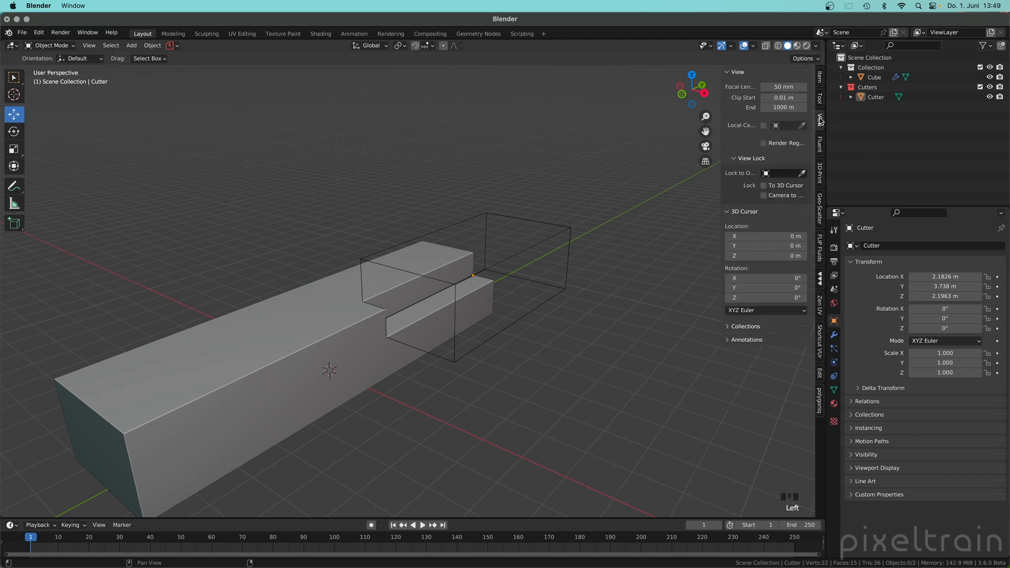
left_click(736, 328)
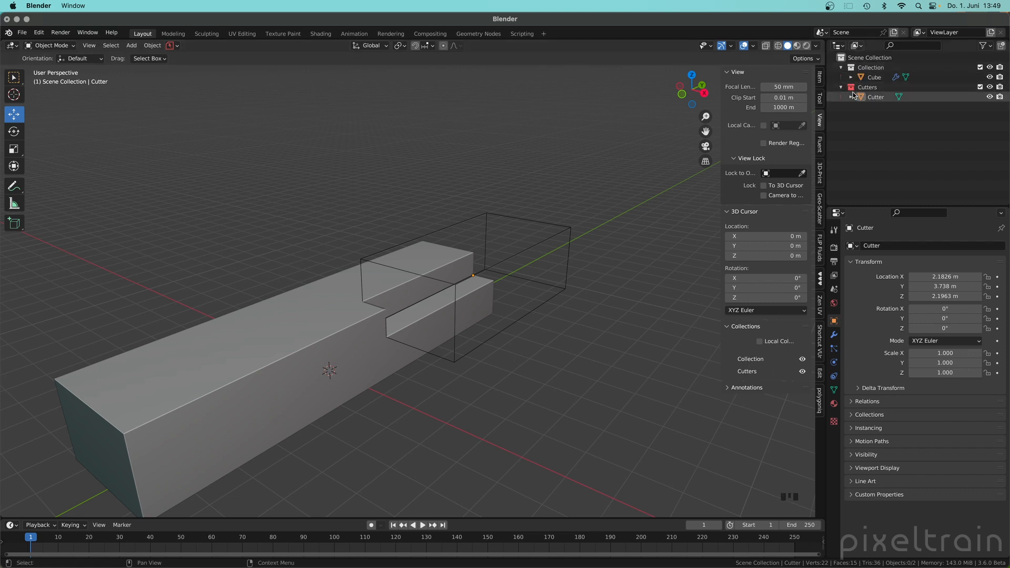
Add a nested collection named Subcollection inside Collection, delete it again, and collapse the Collections list in the View settings
left_click(868, 68)
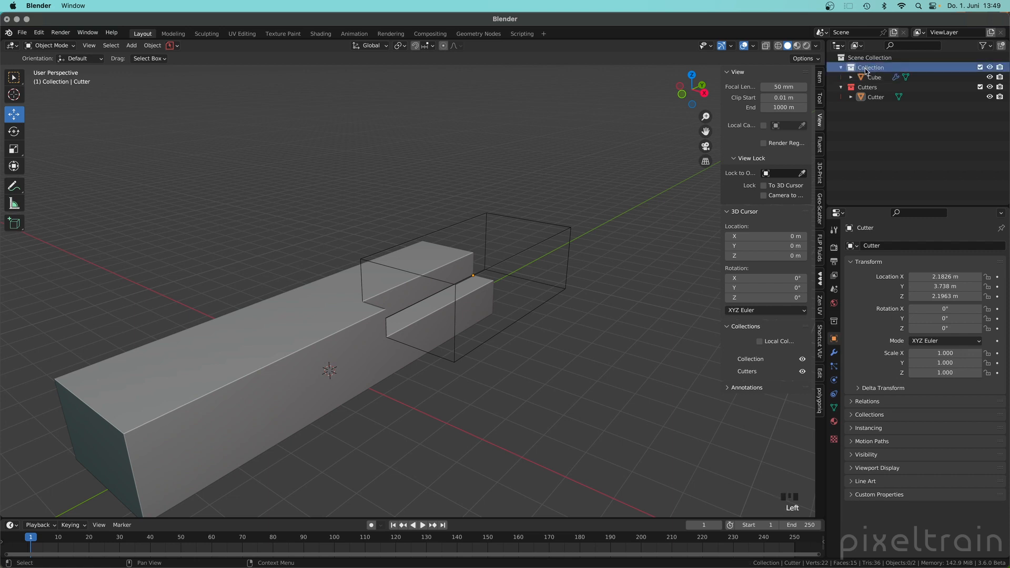
left_click(1002, 45)
left_click(878, 77)
double_click(878, 78)
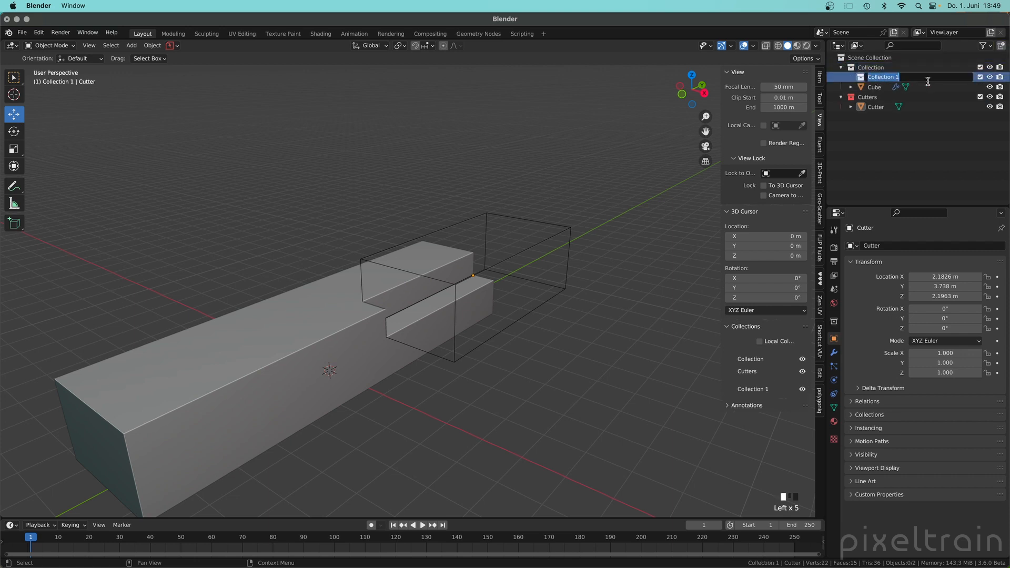
type("Subcollection")
key("Return")
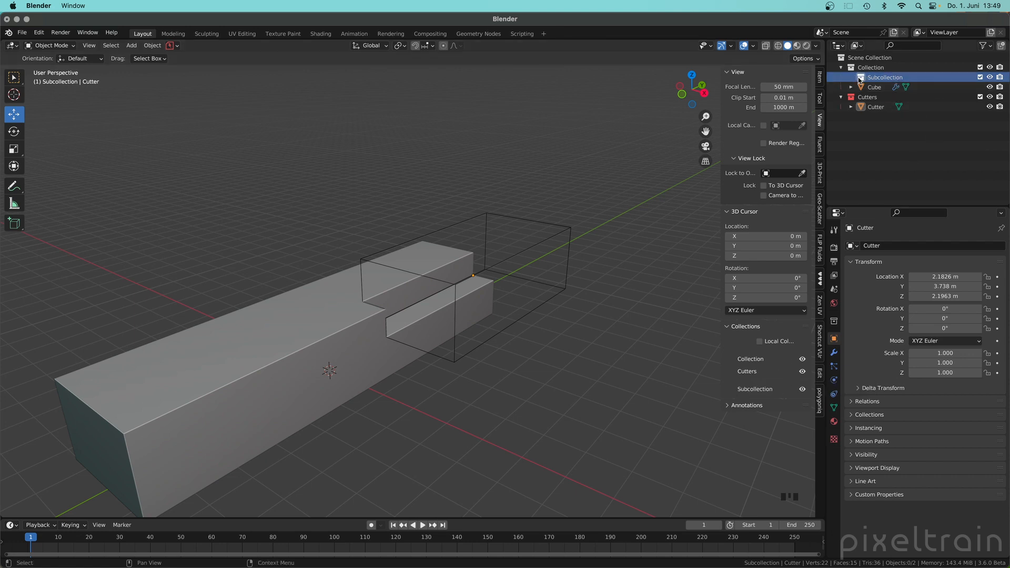
key("x")
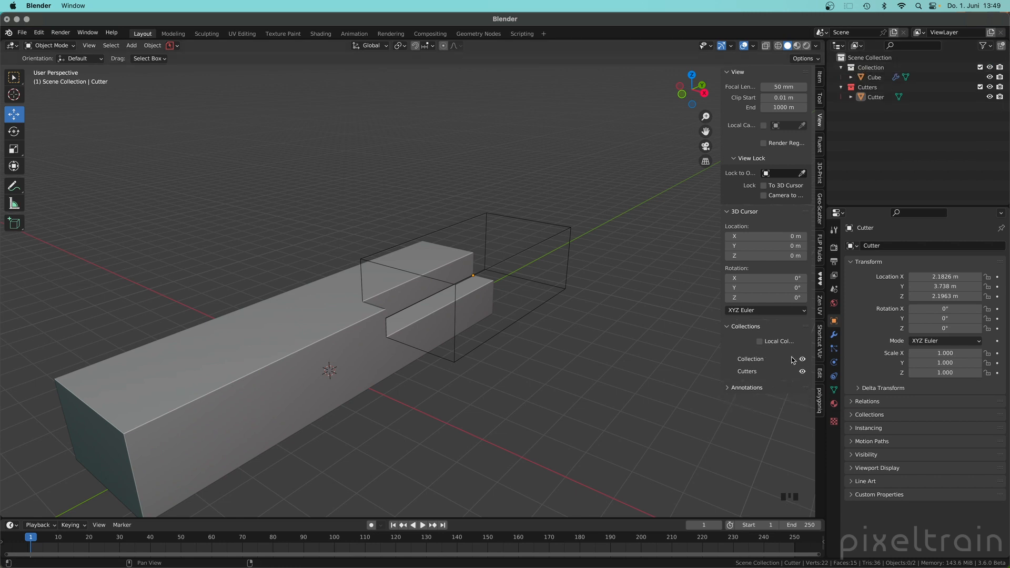
left_click(734, 326)
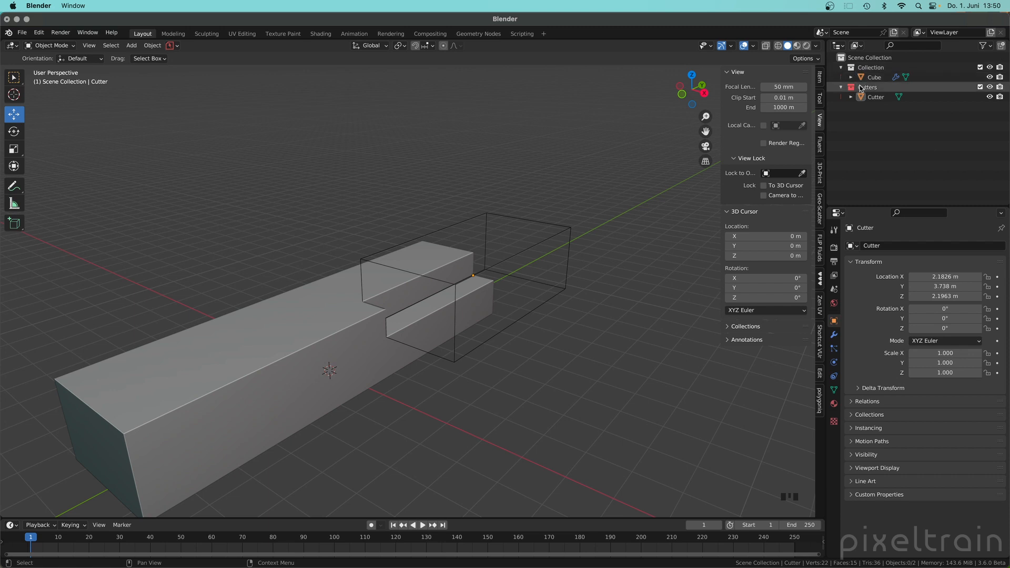
Toggle the visibility of the second collection, Cutters, repeatedly from the viewport and leave it shown
key("shift+2")
key("shift+2")
key("shift+2")
key("shift+2")
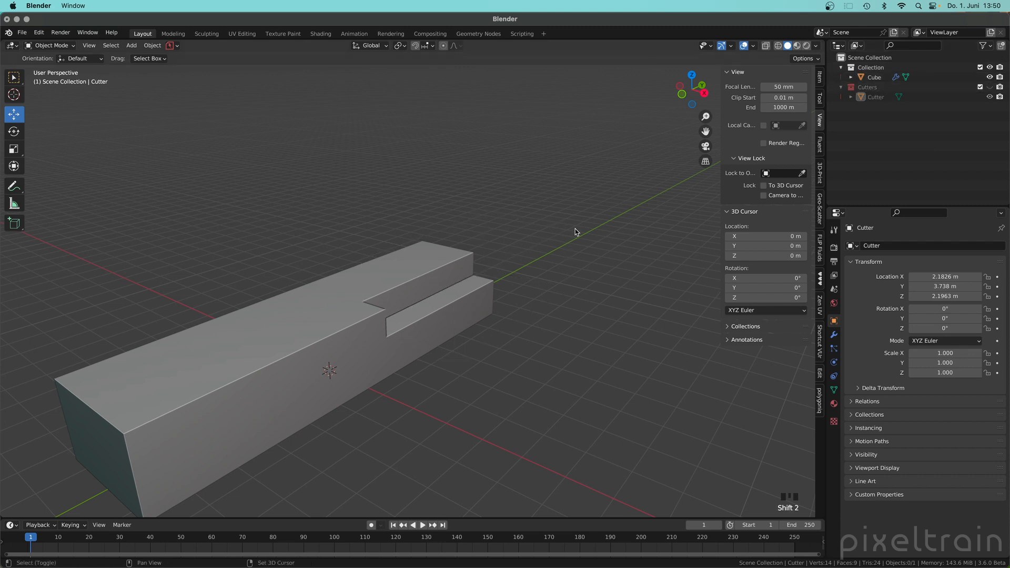
key("shift+2")
key("shift+2")
key("shift+2")
key("shift+2")
key("shift+2")
key("shift+2")
key("shift+2")
key("shift+2")
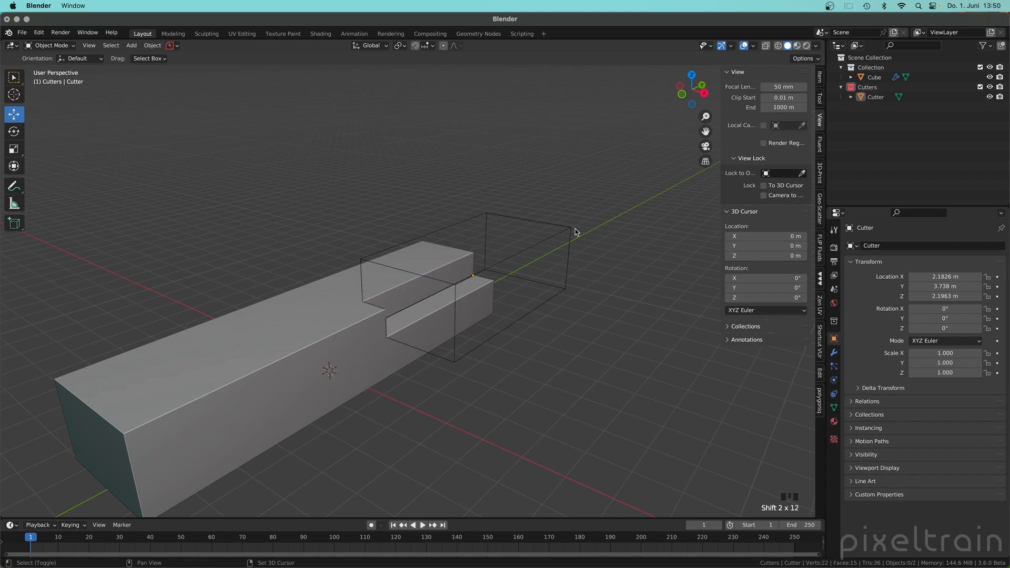
Toggle the visibility of the first collection, which holds the long block, from the viewport and leave it shown
key("shift+1")
key("shift+1")
key("shift+1")
key("shift+1")
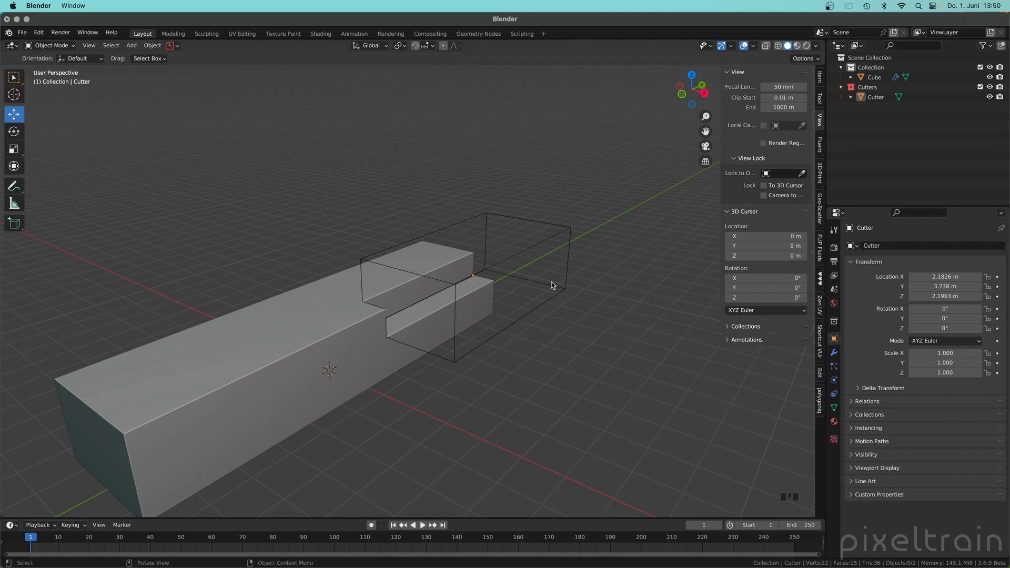
Toggle the second collection's visibility, leave it shown, and make the Cutters collection the active one
key("shift+2")
key("shift+2")
middle_click_drag(548, 280, 509, 247)
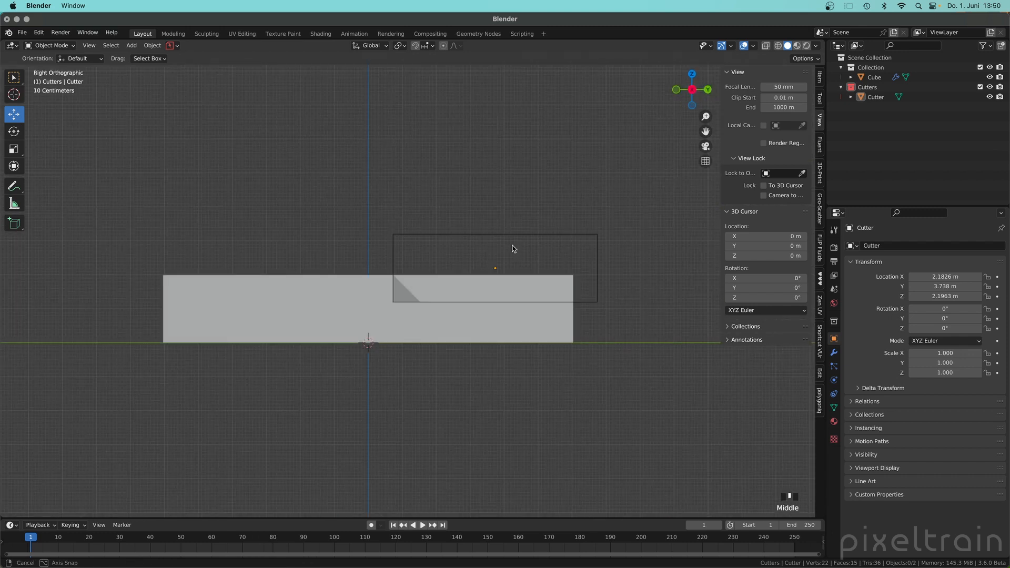
left_click(895, 86)
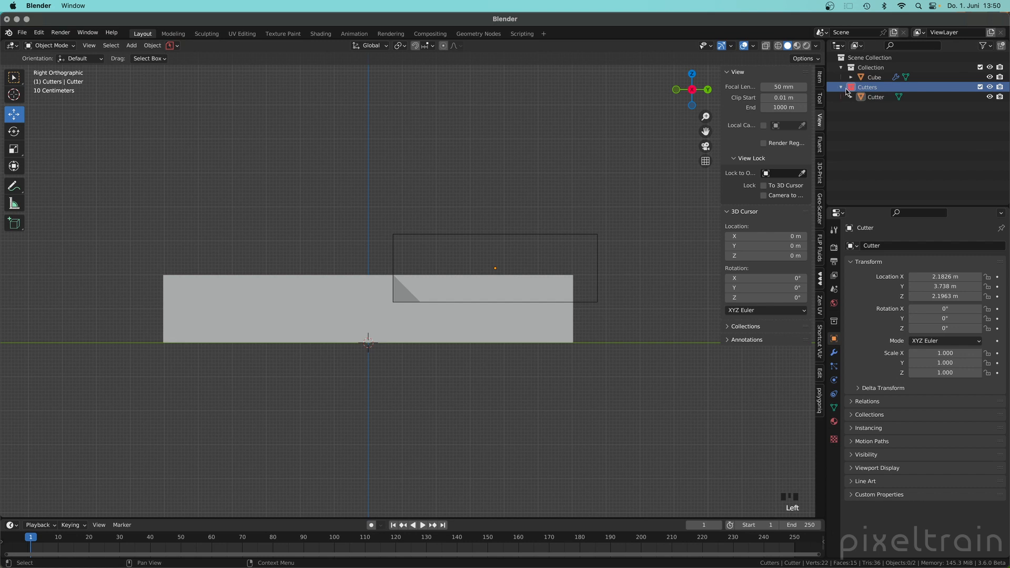
Add a cube to the Cutters collection and move it onto the block's uncut upper end, at about Y -6.05 m, Z 1.99 m
middle_click_drag(314, 314, 431, 293, "shift")
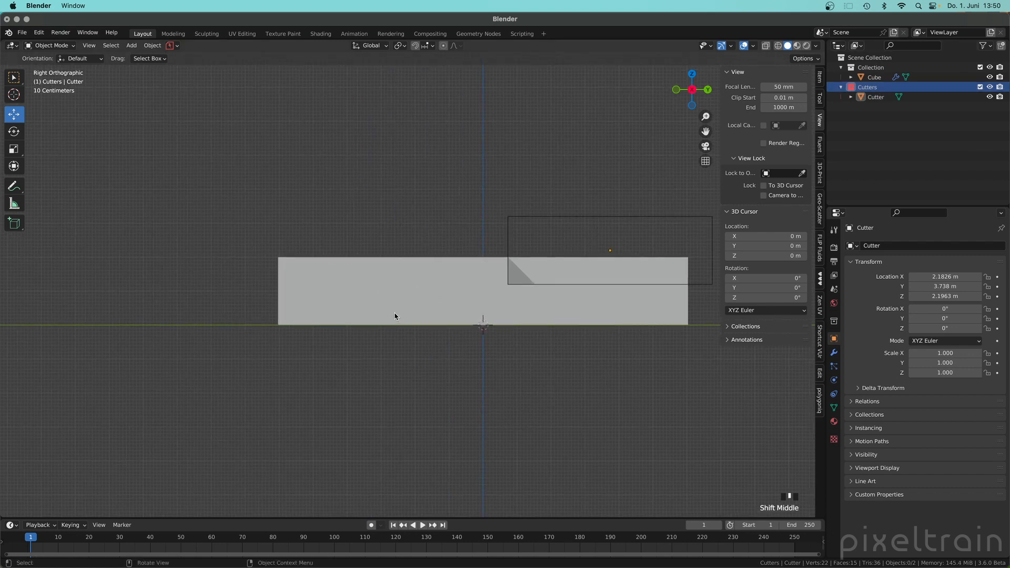
middle_click_drag(438, 244, 469, 277)
middle_click_drag(536, 316, 521, 296)
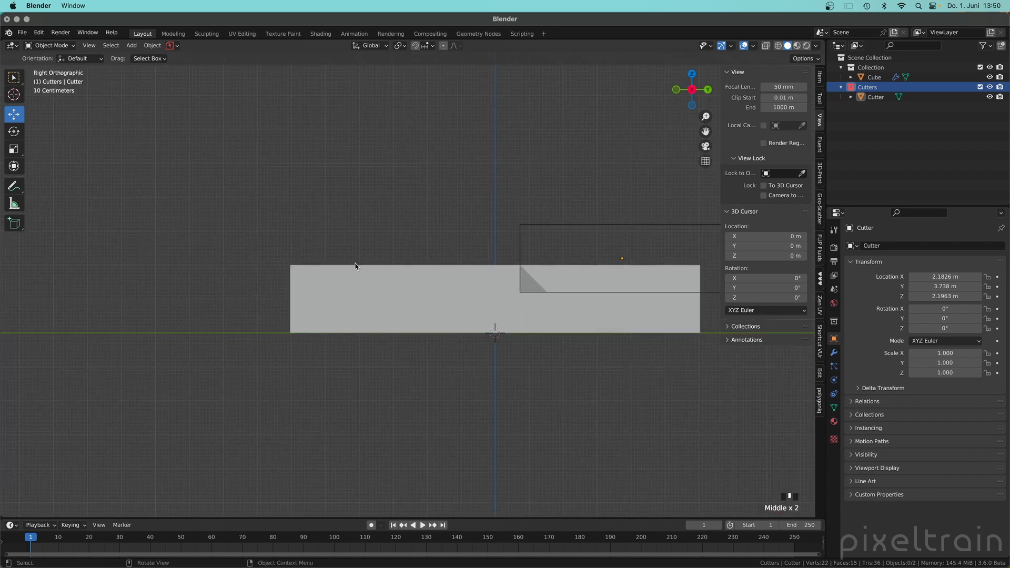
key("shift+a")
mouse_move(475, 329)
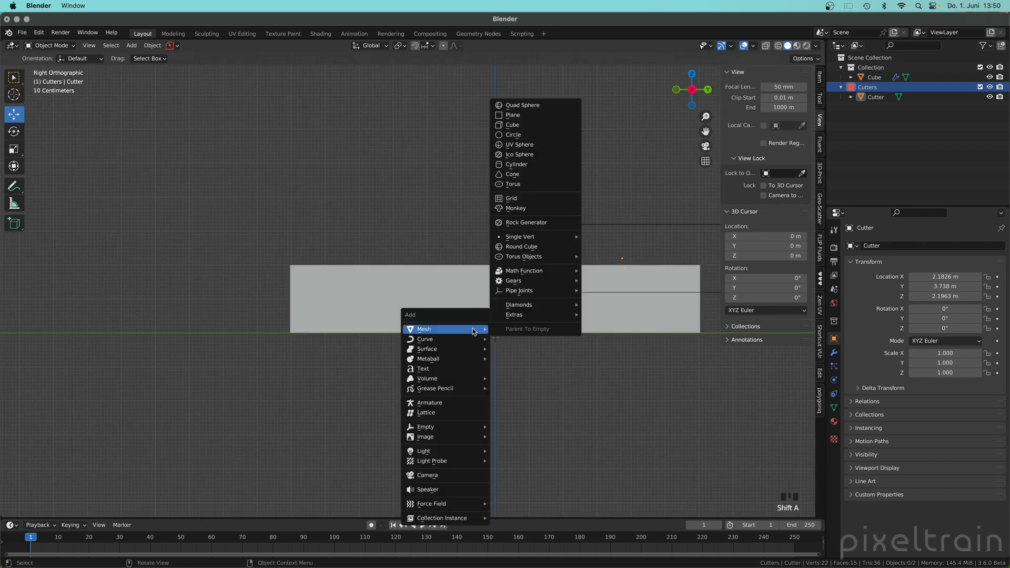
left_click(558, 125)
key("g")
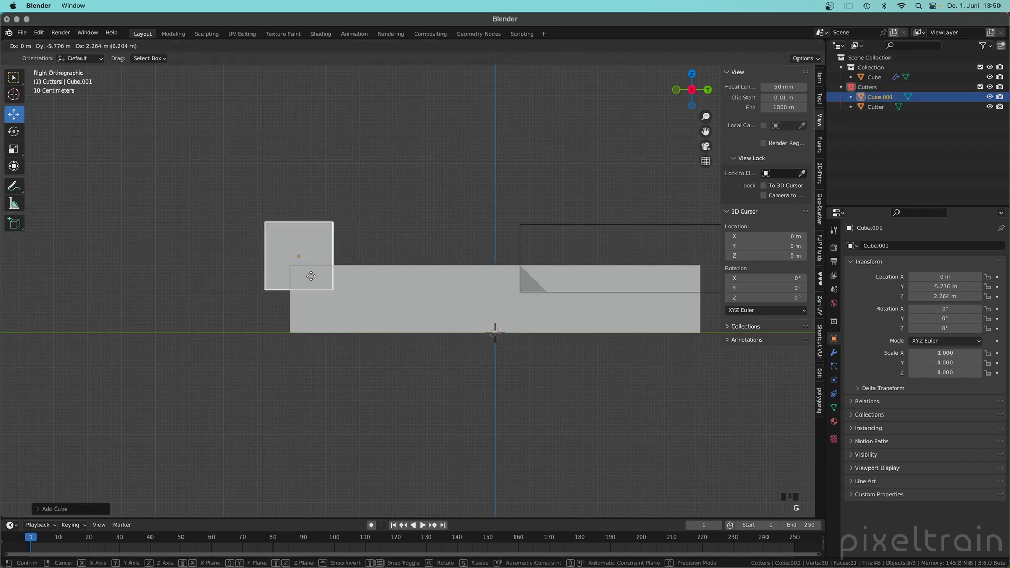
left_click(297, 285)
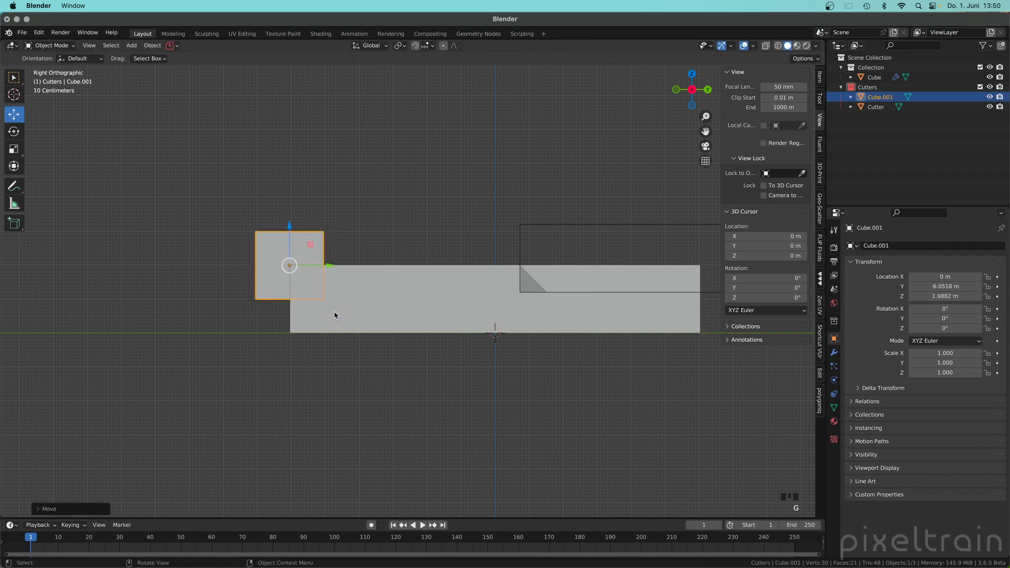
Rotate the new cube by 45 degrees in the right side view
key("r")
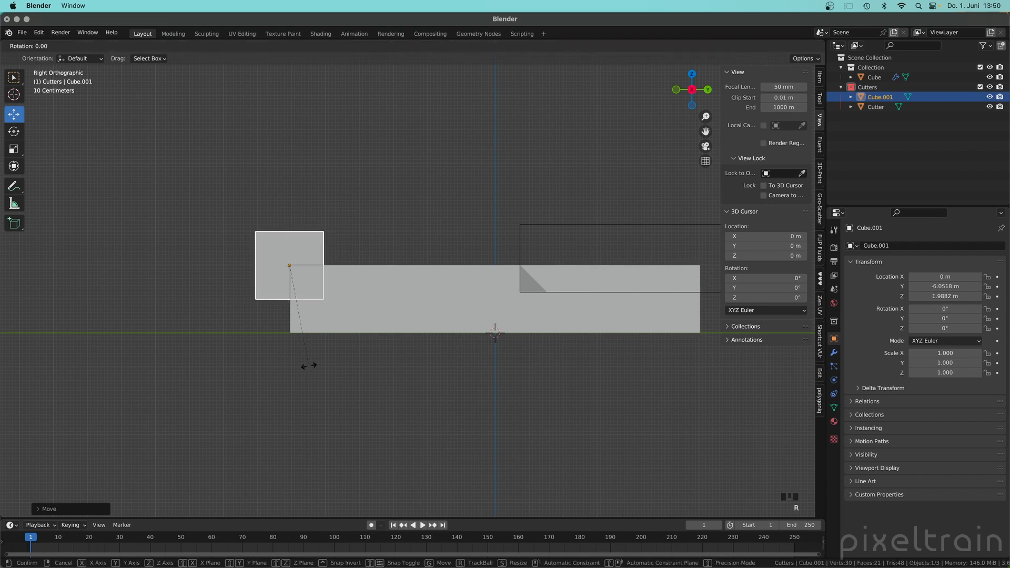
type("45")
key("Return")
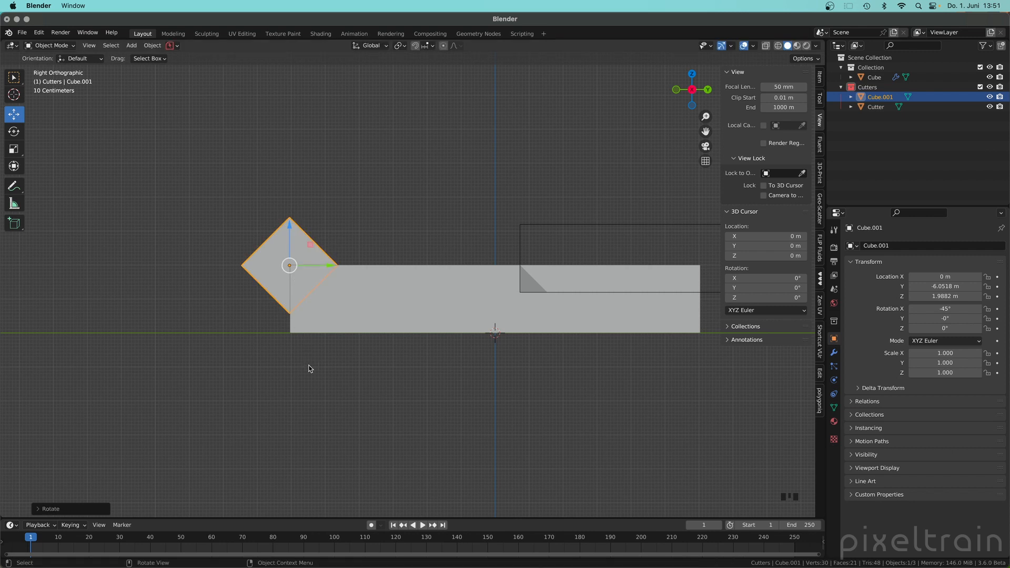
Stretch the tilted cube along the X axis to a scale of about 2.1, so it spans the block's width
middle_click_drag(268, 239, 324, 265)
key("shift+space")
key("s")
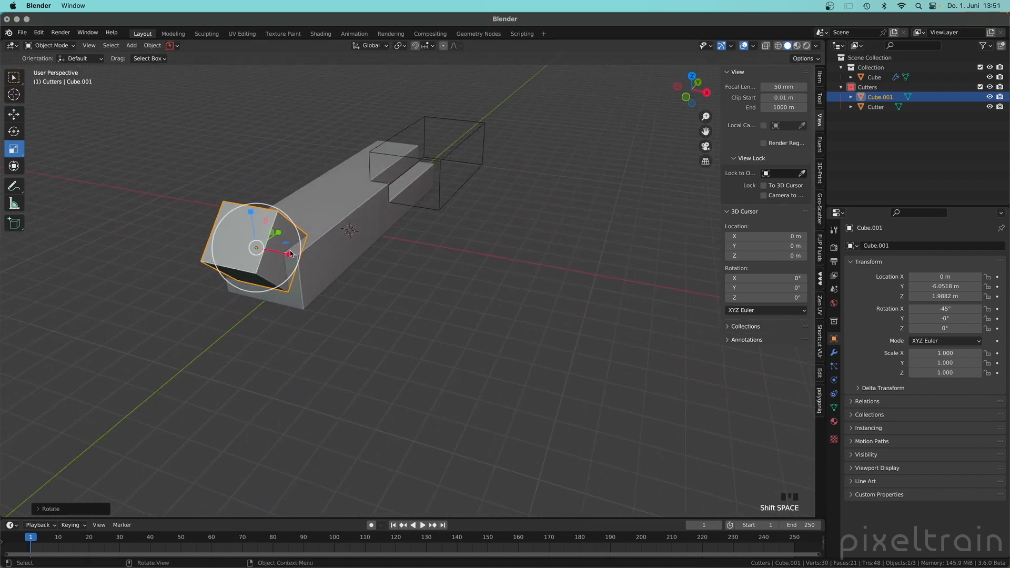
left_click_drag(290, 255, 327, 258)
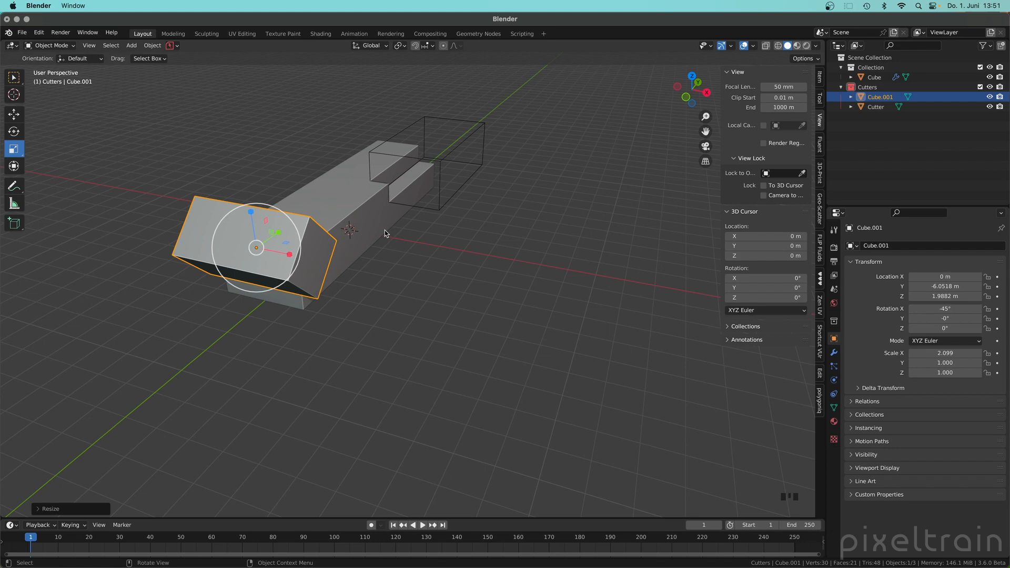
Activate the Move tool and alternate the transform orientation between Global and Local, leaving it on Global
middle_click_drag(385, 229, 221, 250)
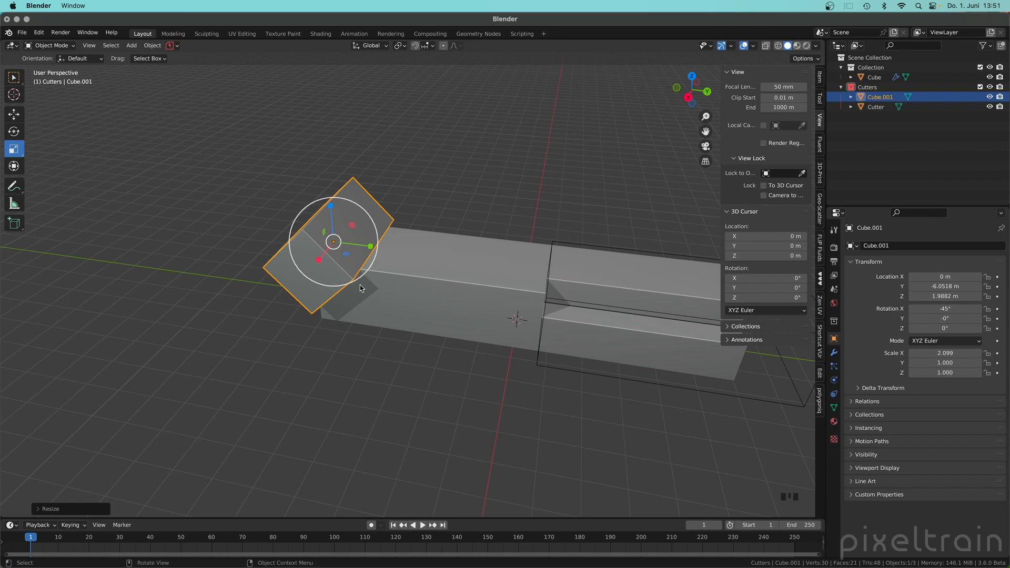
middle_click_drag(361, 289, 462, 329)
middle_click_drag(341, 260, 358, 274)
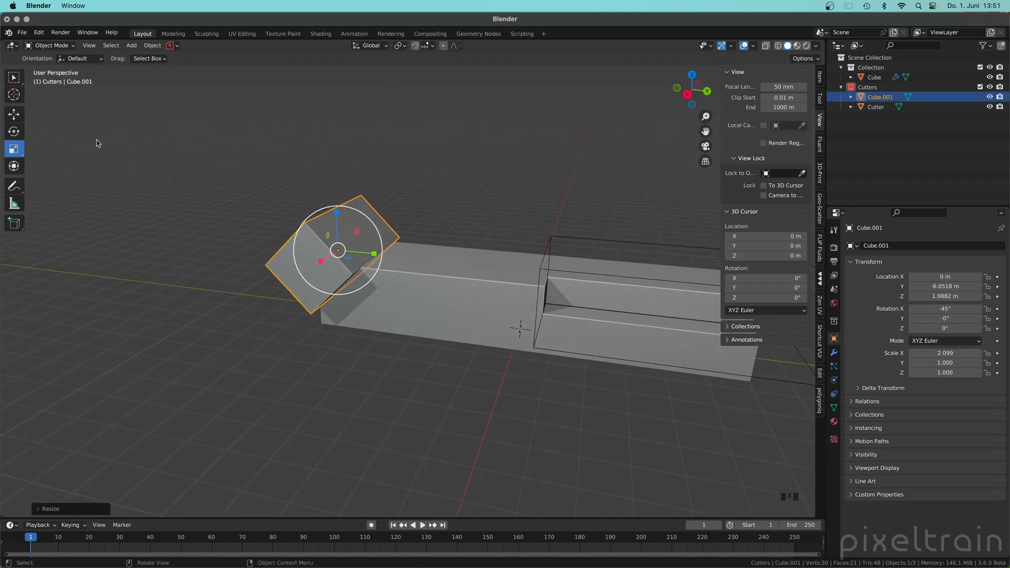
left_click(14, 114)
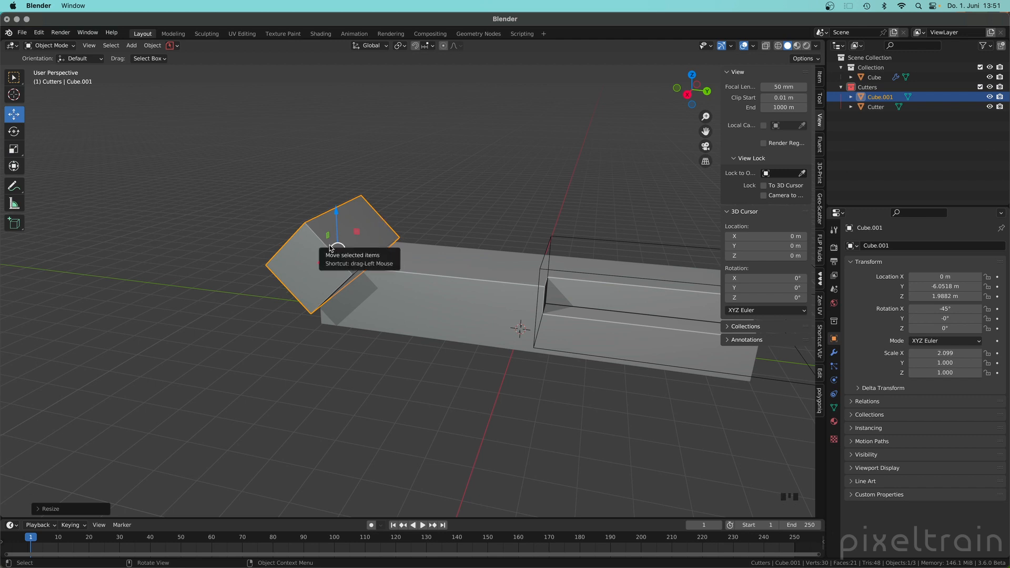
left_click(371, 46)
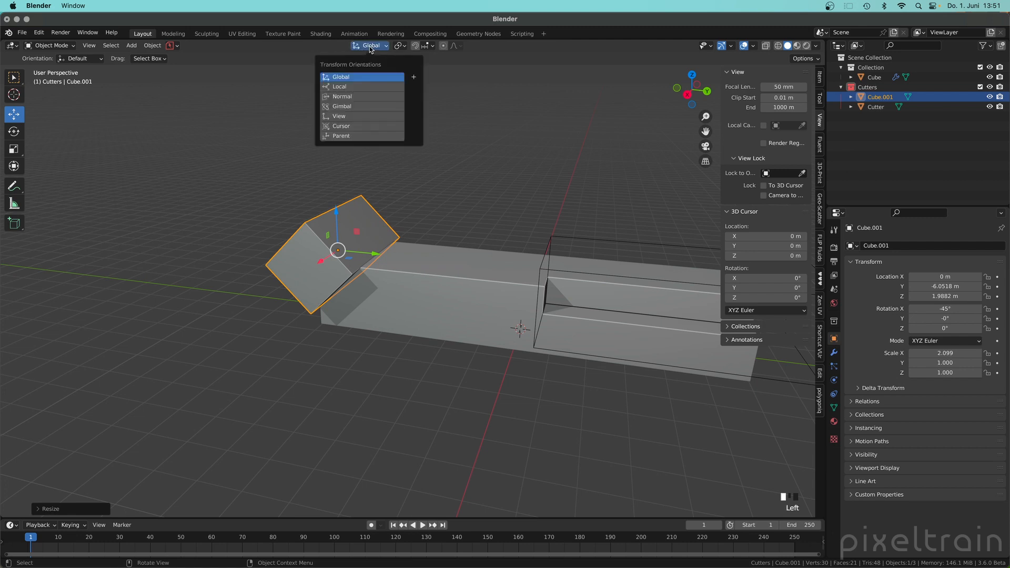
left_click(350, 86)
left_click(353, 77)
left_click(351, 86)
left_click(353, 78)
left_click(352, 87)
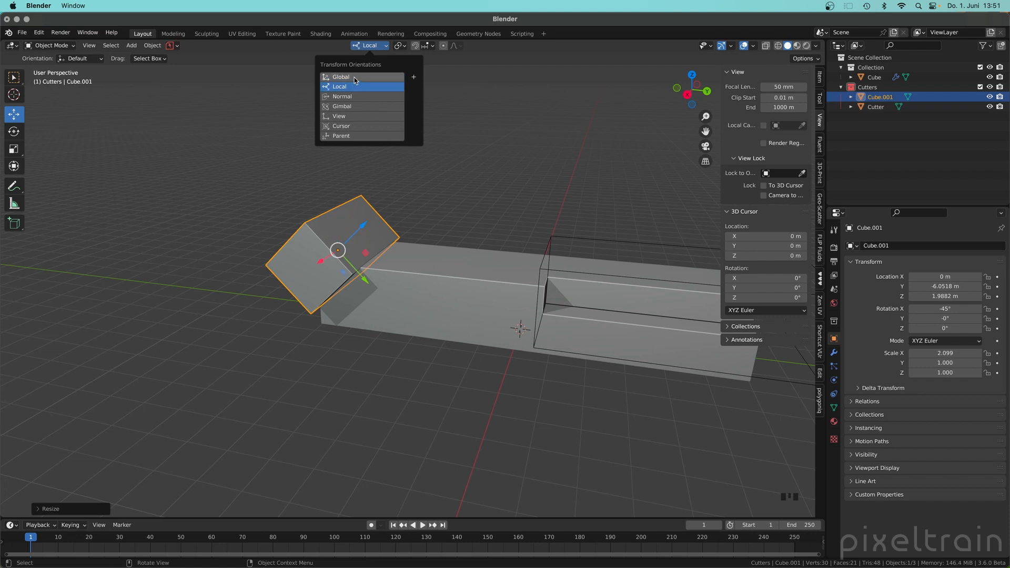
left_click(353, 78)
Switch the transform orientation between Local and Global with the Orientation pie, ending on Local
key("comma")
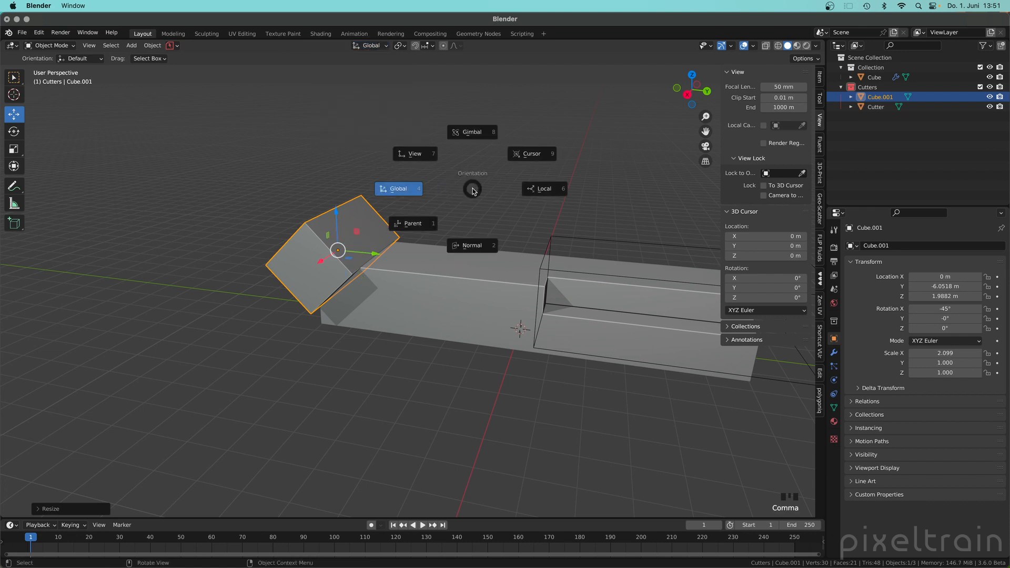
key("comma")
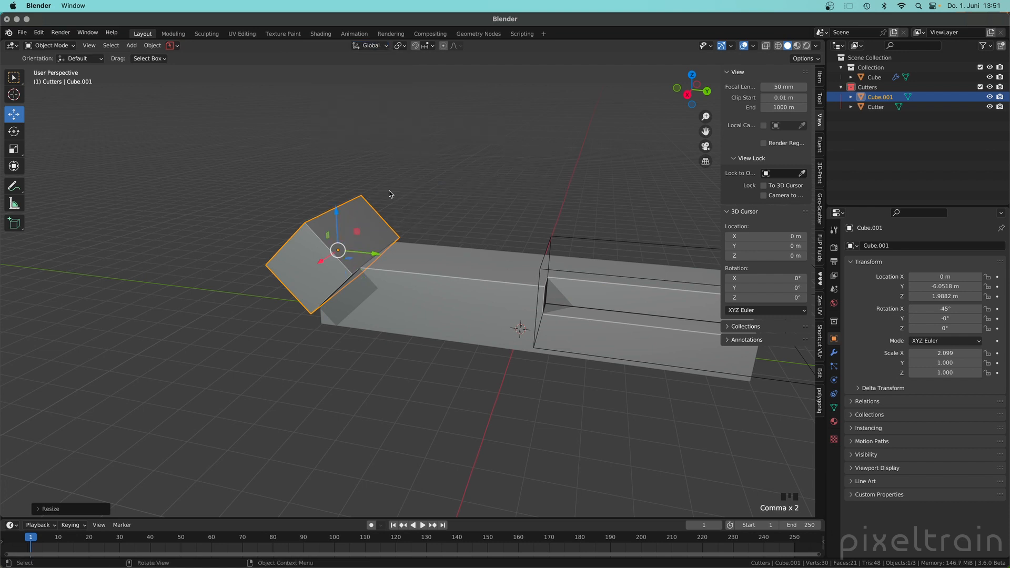
key("comma")
key("comma")
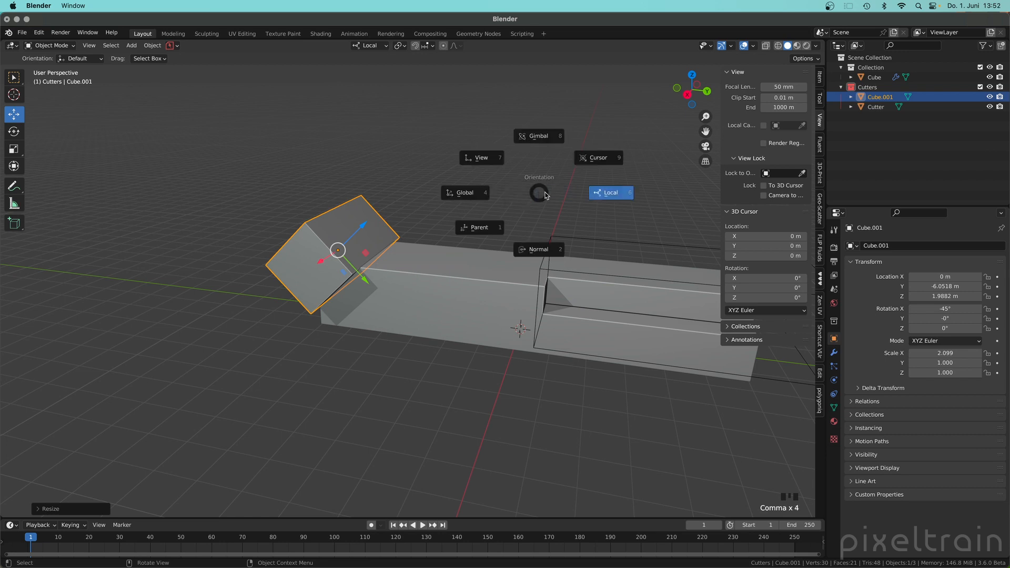
left_click(434, 194)
key("comma")
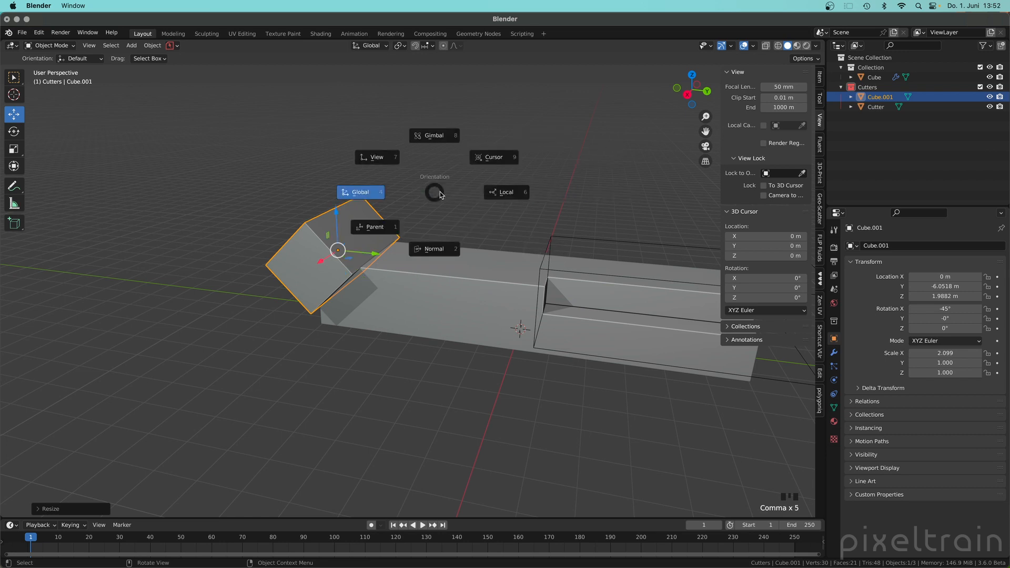
left_click(496, 193)
Keep the Local orientation and stretch the tilted cube along its local Z axis to a scale of about 1.41
mouse_move(396, 223)
middle_mouse_down()
mouse_move(446, 202)
mouse_move(396, 237)
middle_mouse_up()
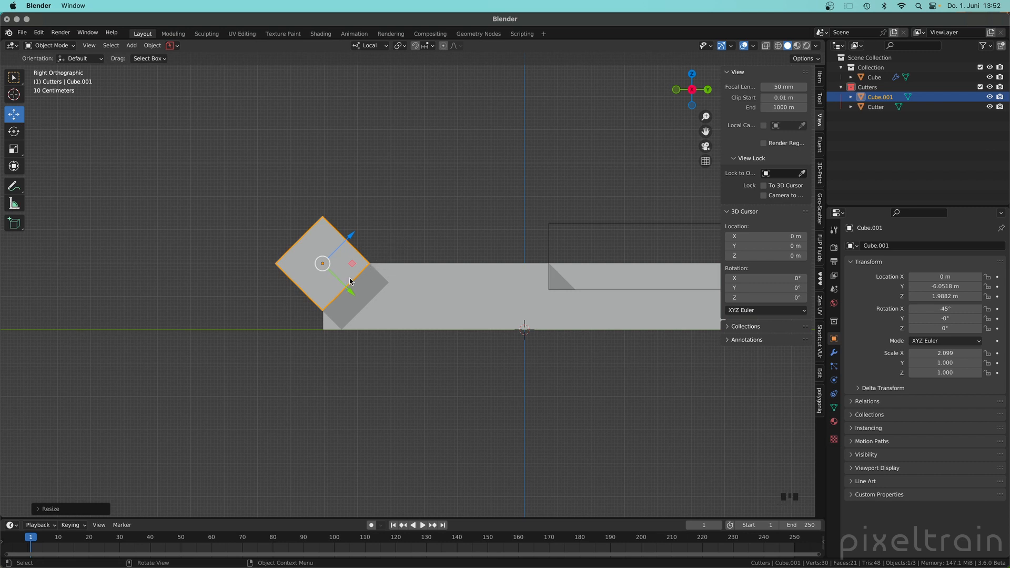
key("comma")
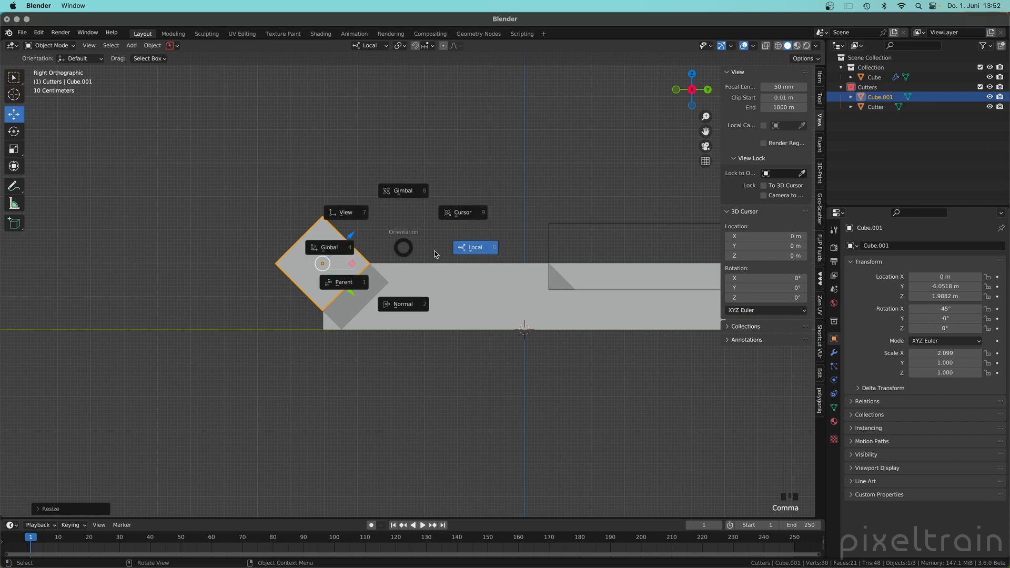
left_click(474, 252)
key("shift+space")
key("s")
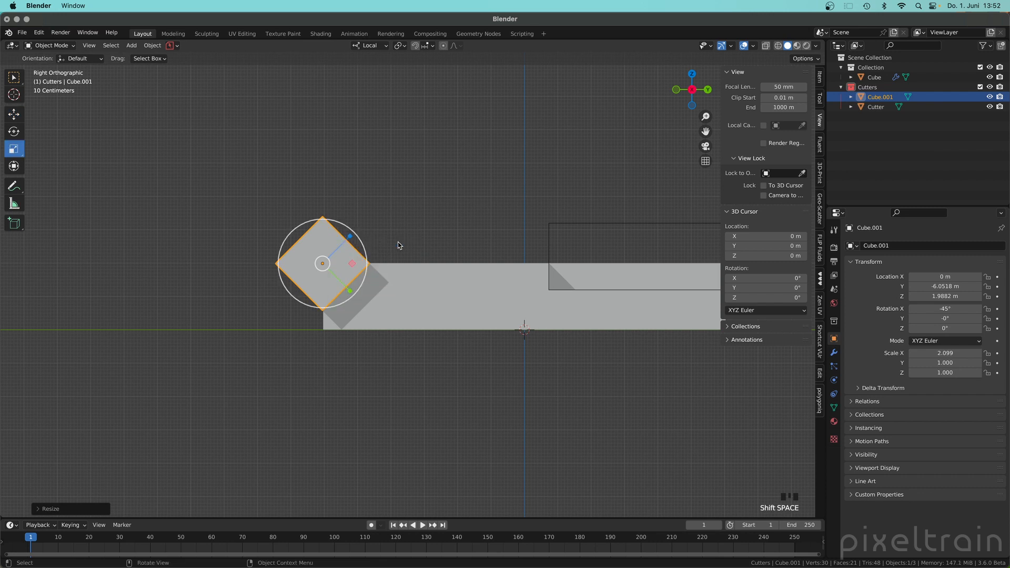
left_click_drag(350, 236, 362, 225)
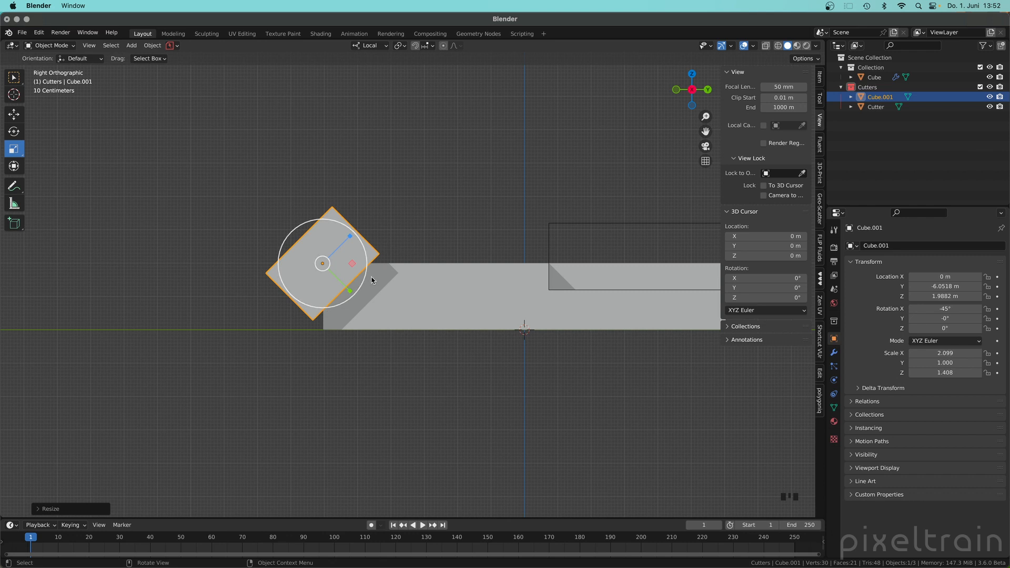
Apply the scale of the tilted cube
middle_click_drag(364, 284, 334, 263)
key("ctrl+a")
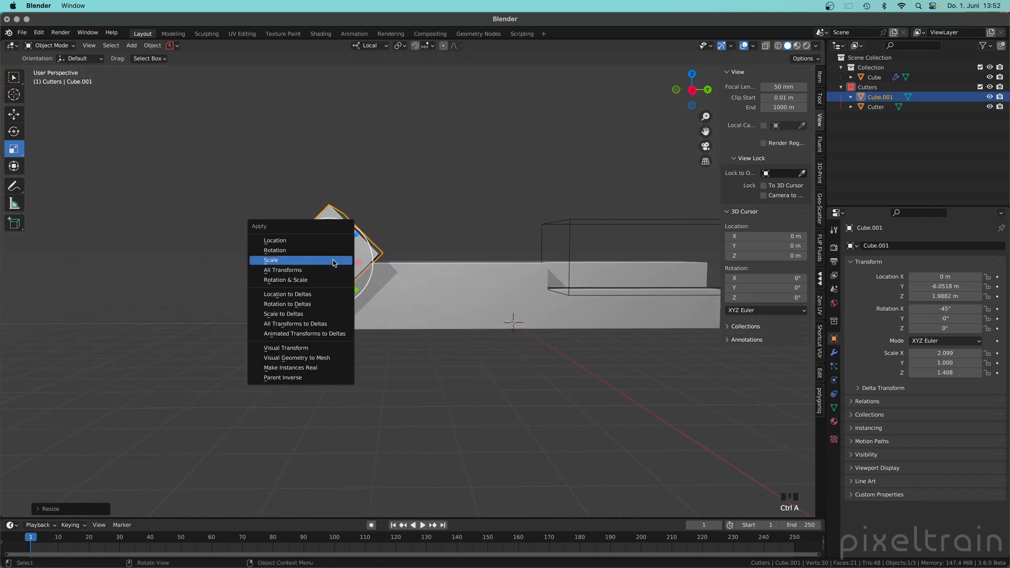
left_click(334, 261)
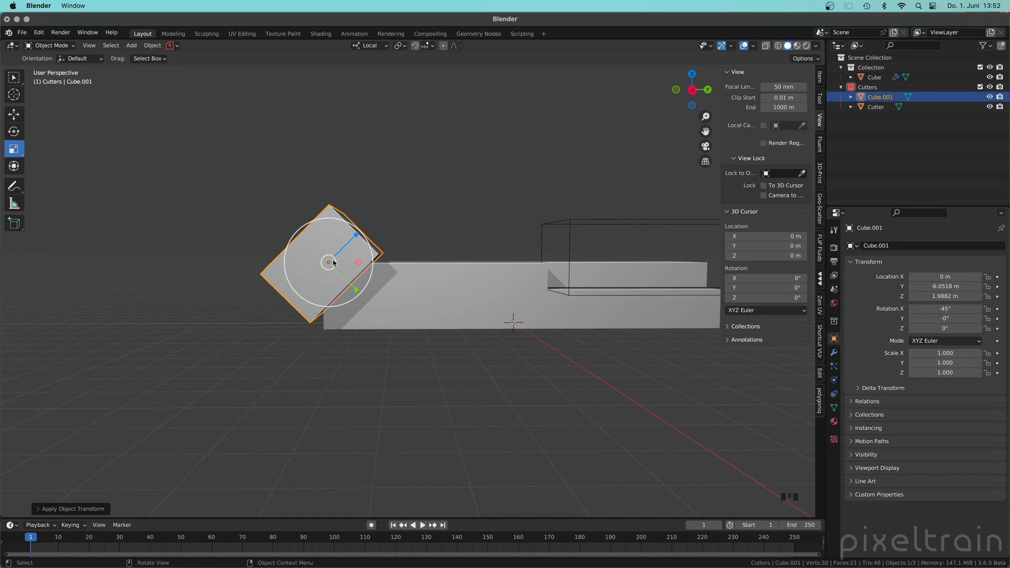
Add a second Boolean modifier in Difference mode to the long block, with the tilted cube as its object, and collapse both modifiers
left_click(14, 77)
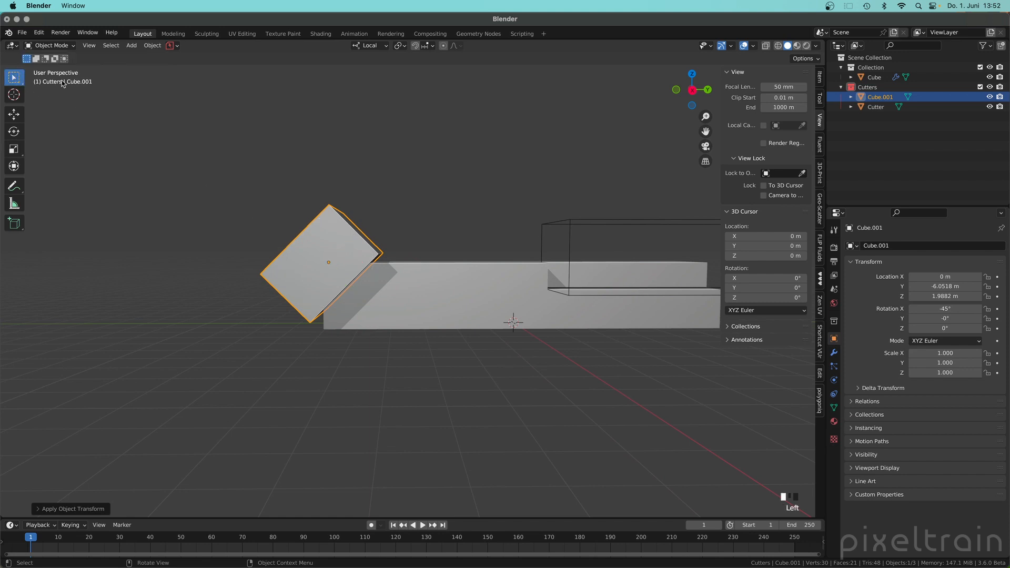
left_click(396, 140)
left_click(834, 353)
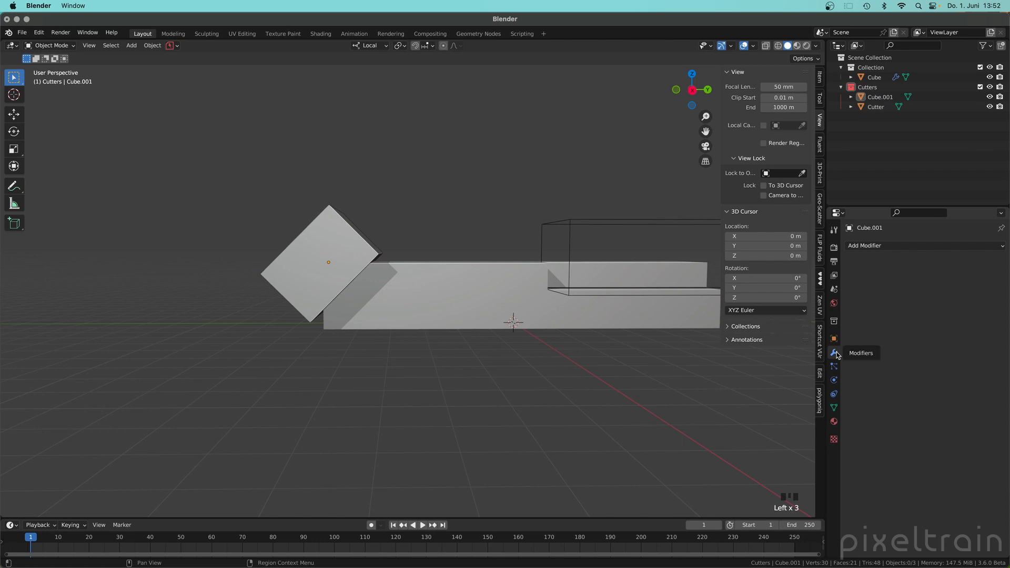
left_click(434, 311)
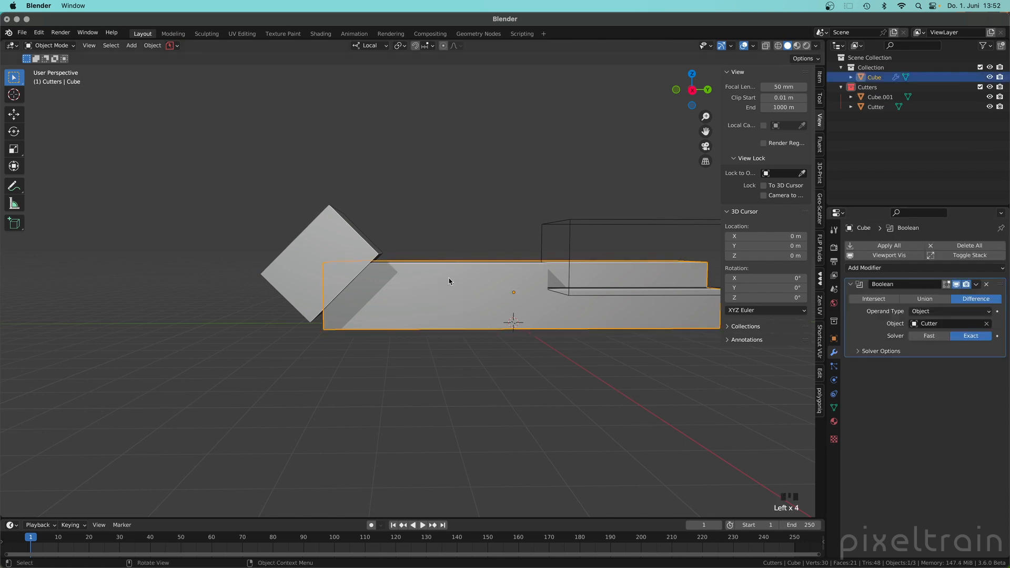
left_click(854, 284)
left_click(901, 270)
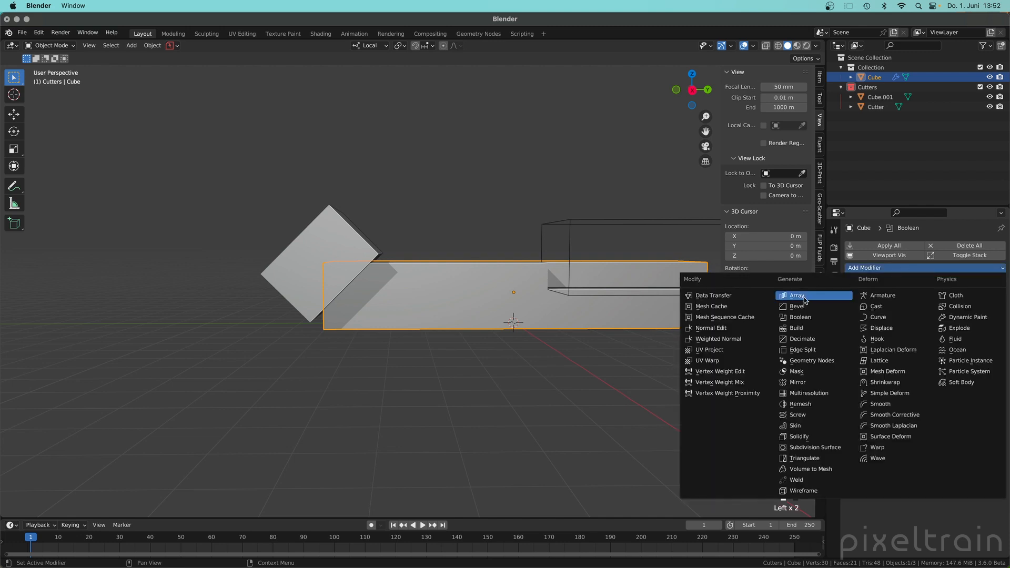
left_click(806, 317)
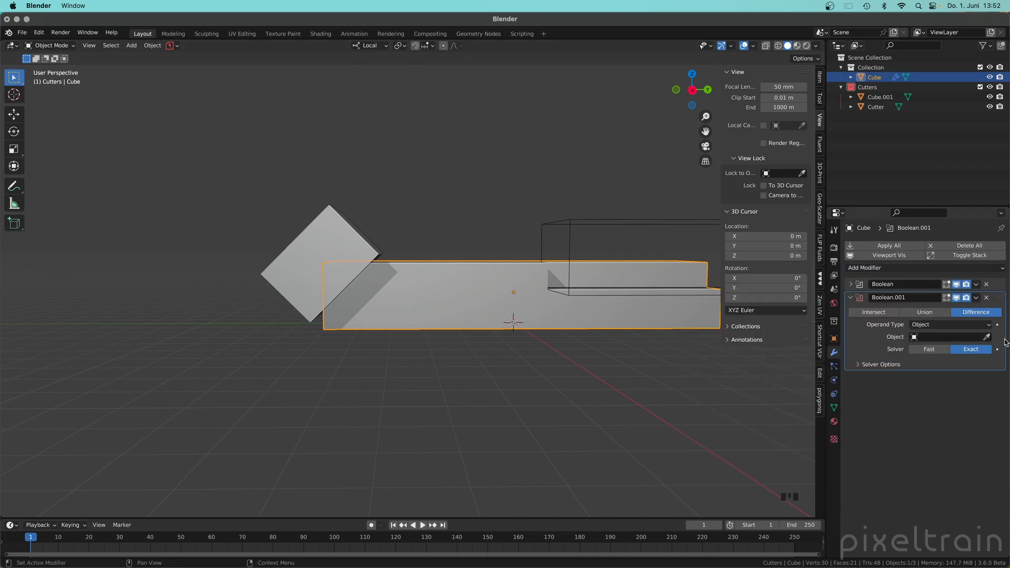
left_click(988, 337)
left_click(351, 234)
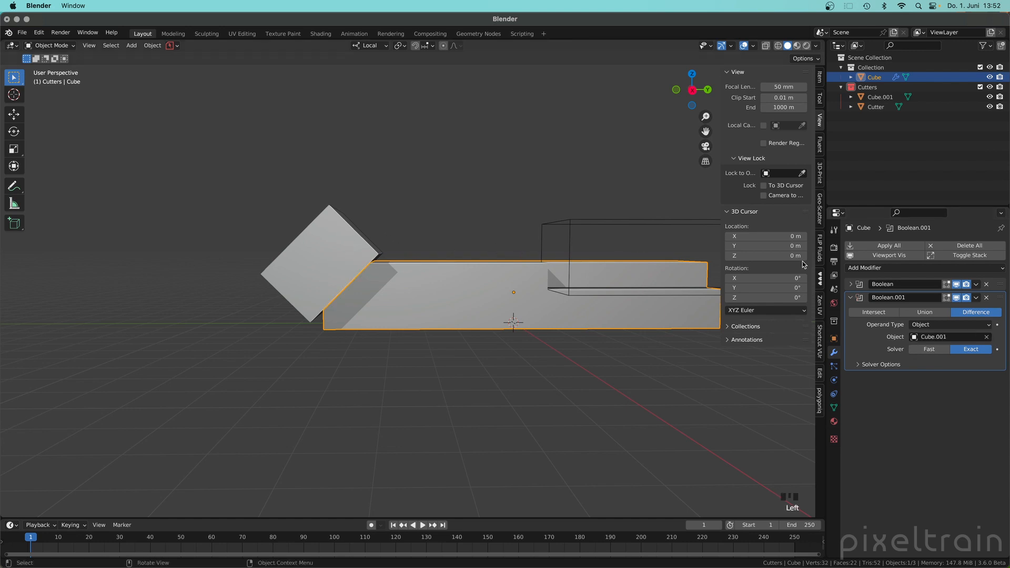
left_click(851, 298)
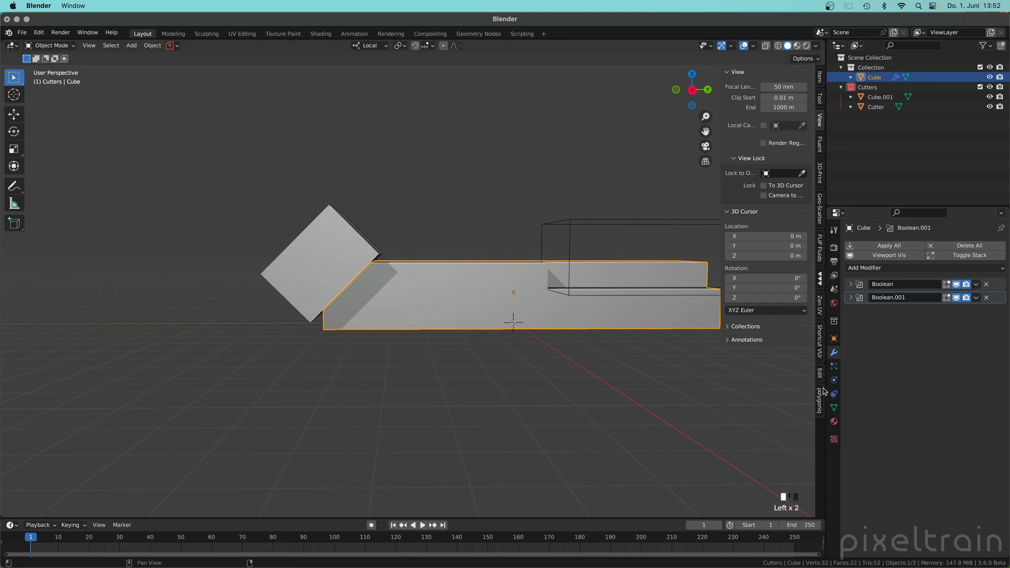
Set the tilted cube's viewport display to Wire so that only its edges are drawn
left_click(542, 316)
left_click(345, 238)
left_click(835, 340)
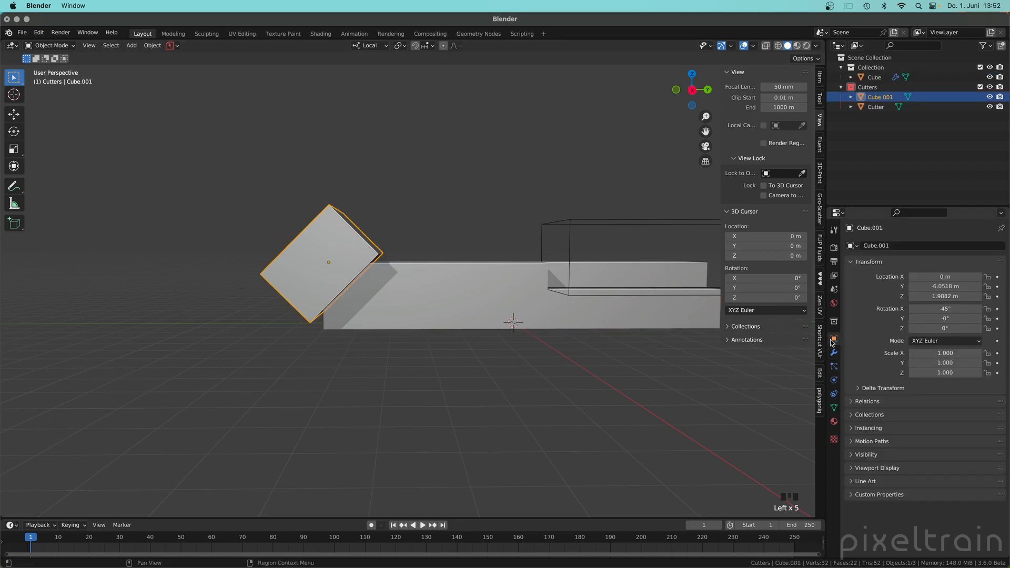
left_click(852, 469)
scroll(886, 530, "down", 3)
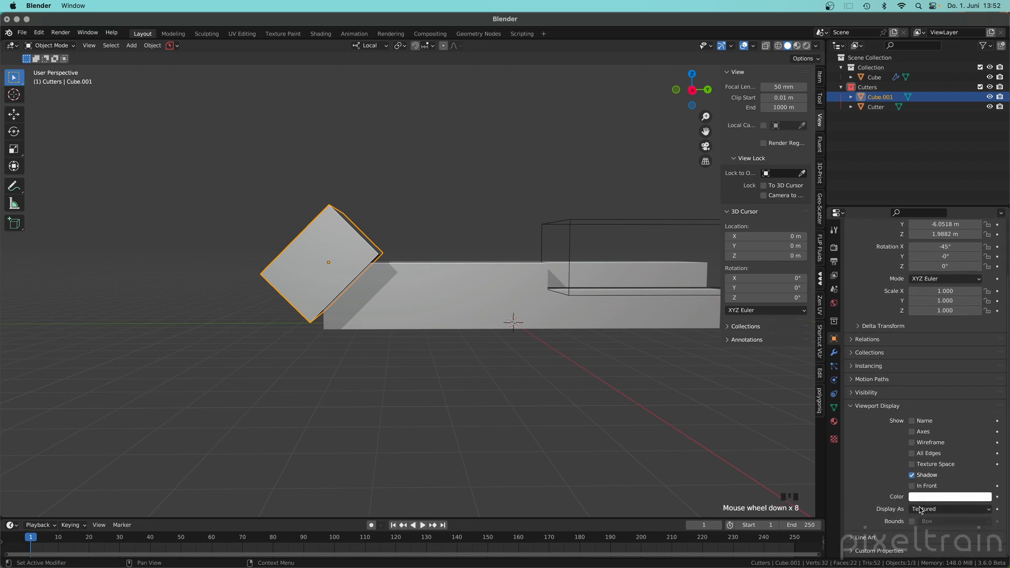
left_click(930, 510)
left_click(924, 490)
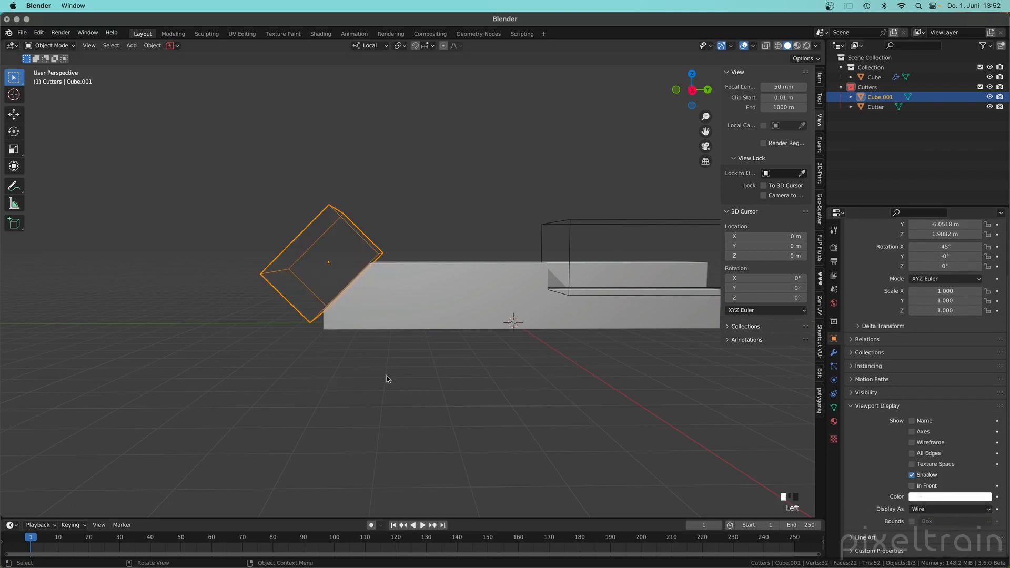
left_click(386, 347)
middle_click_drag(386, 345, 462, 356)
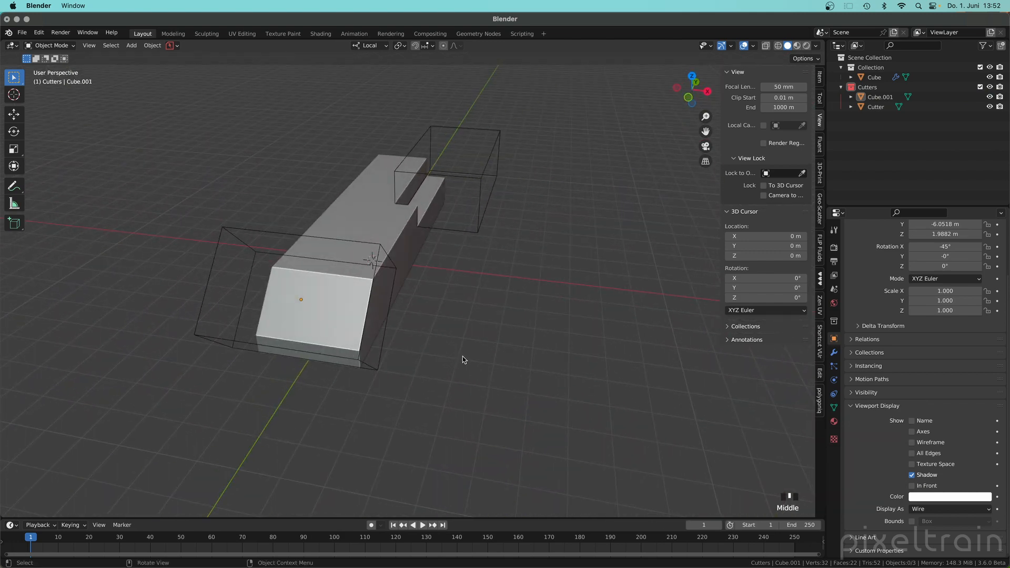
middle_click_drag(363, 315, 316, 302)
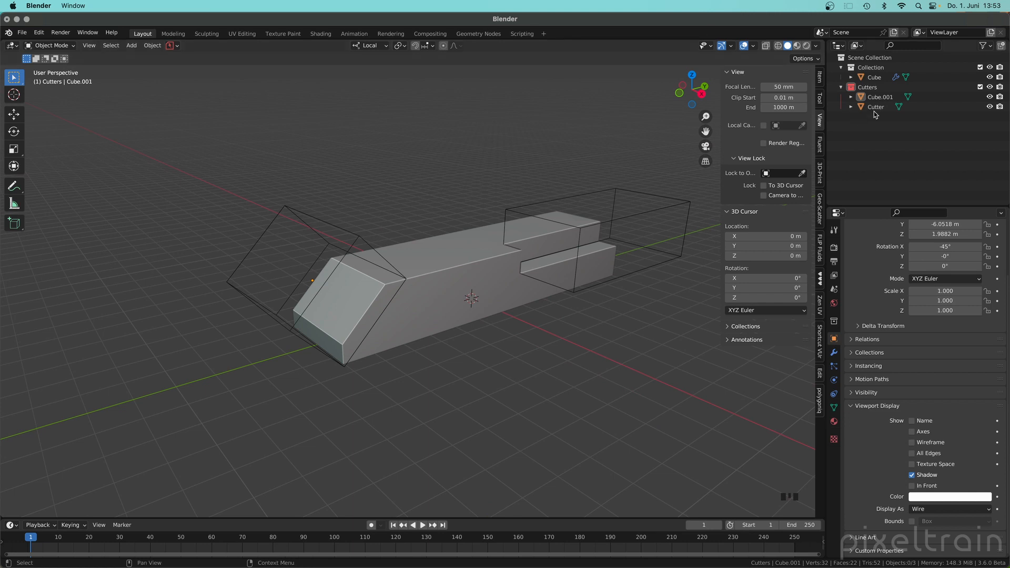
Check each Boolean modifier's effect on the long block by switching its viewport display off and back on
left_click(896, 77)
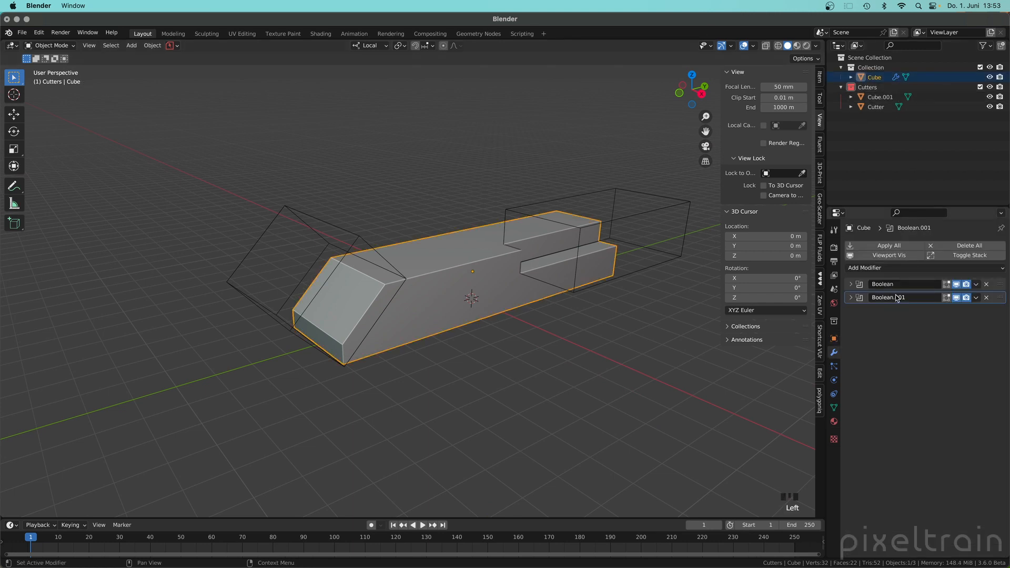
left_click(957, 298)
left_click(957, 298)
left_click(956, 285)
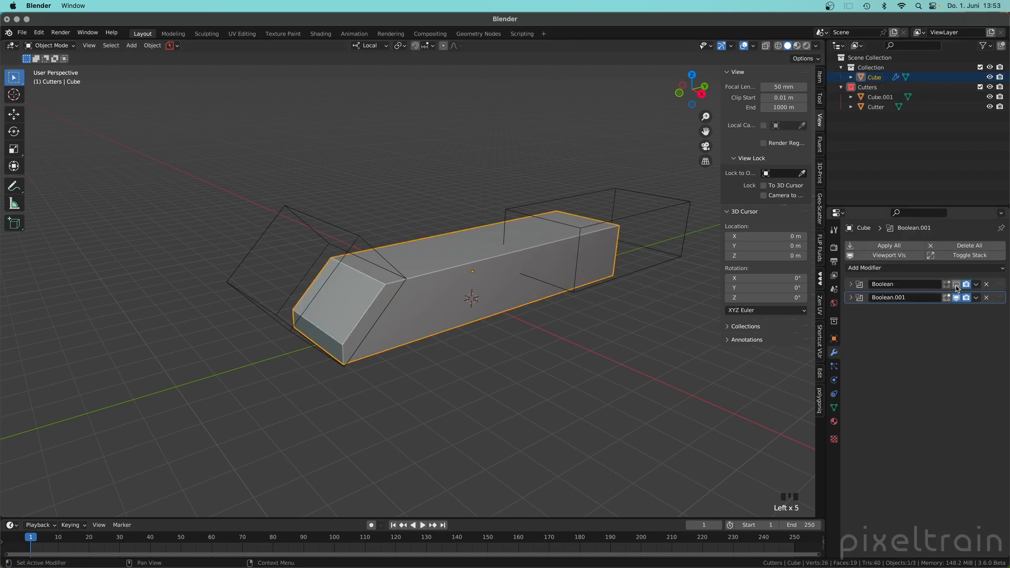
left_click(957, 284)
left_click(629, 426)
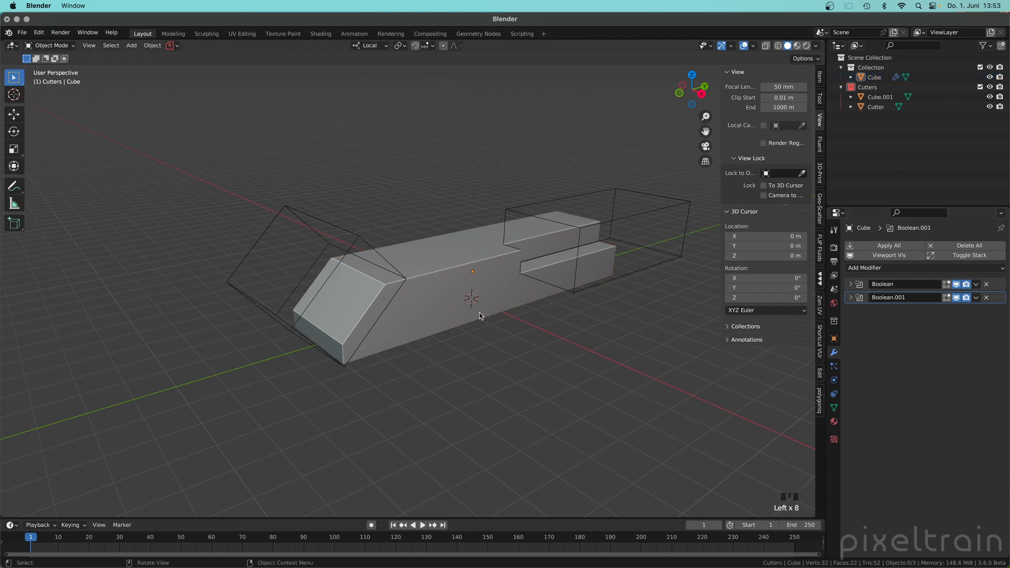
Bevel the notch cutter's vertical edge at the notch's inner corner by about 0.45 m with one segment
middle_click_drag(479, 313, 588, 249)
left_click(625, 254)
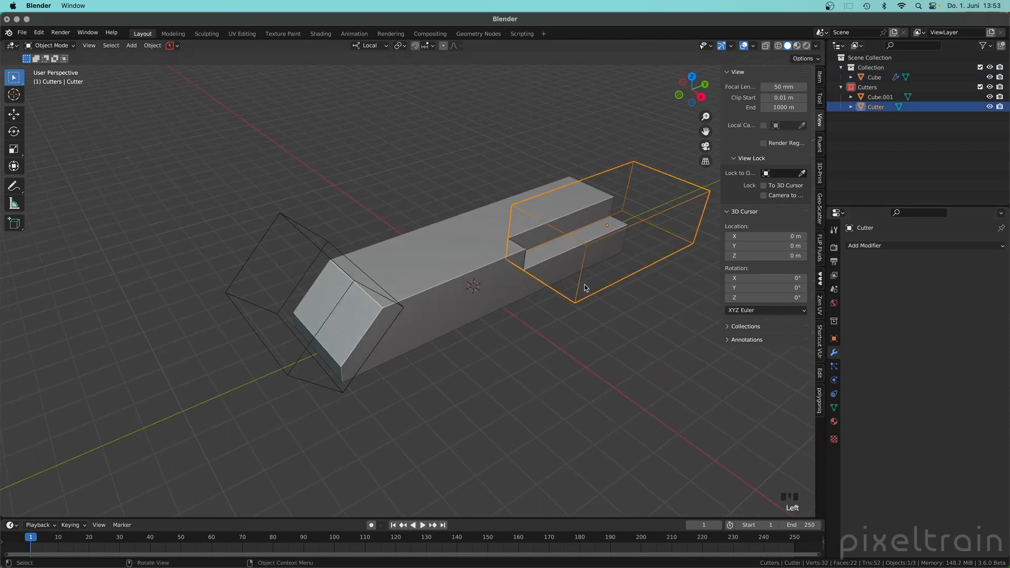
middle_click_drag(582, 289, 404, 233)
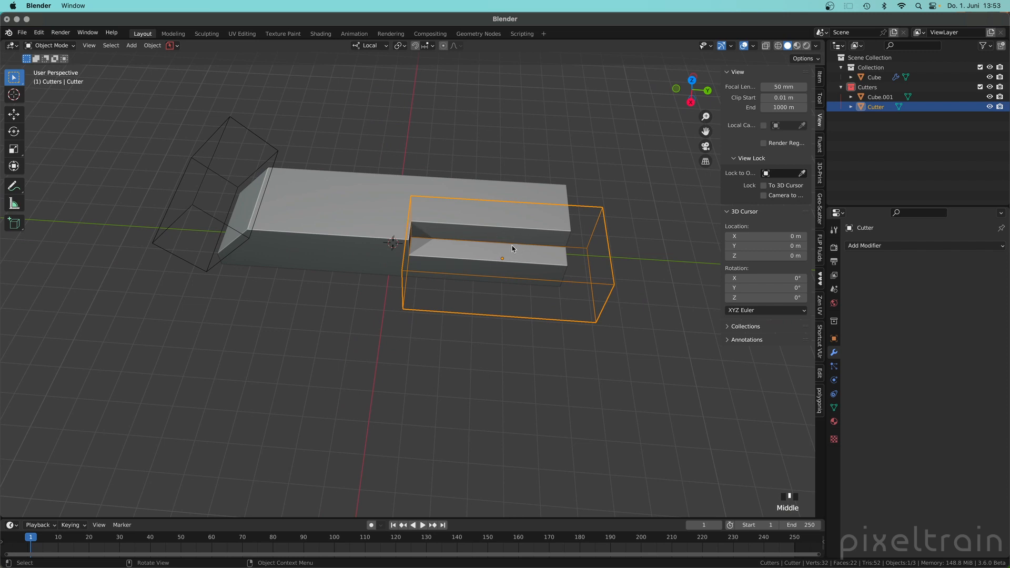
key("Tab")
left_click(510, 303)
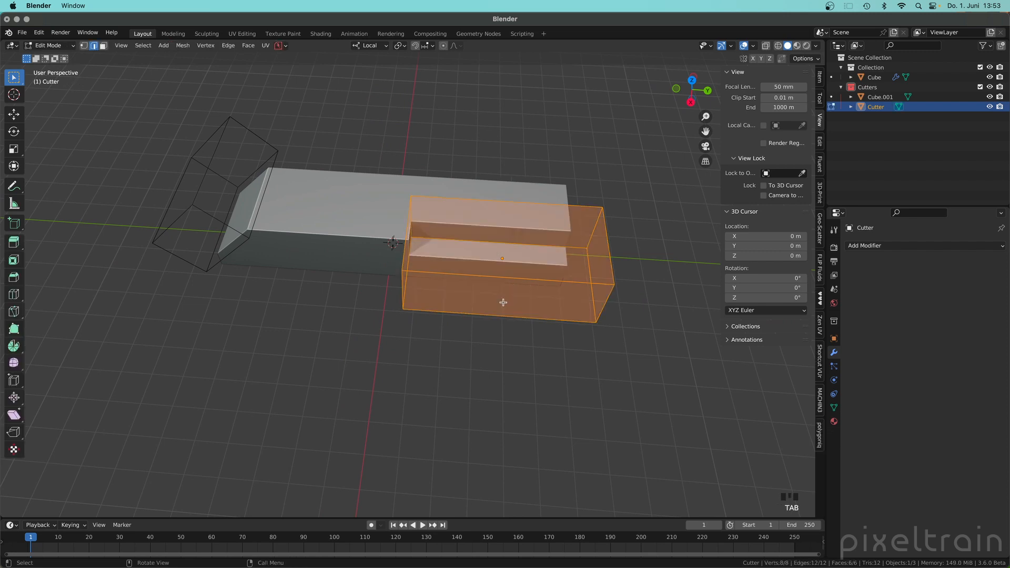
left_click(412, 224)
middle_click_drag(429, 232, 411, 235)
key("ctrl+b")
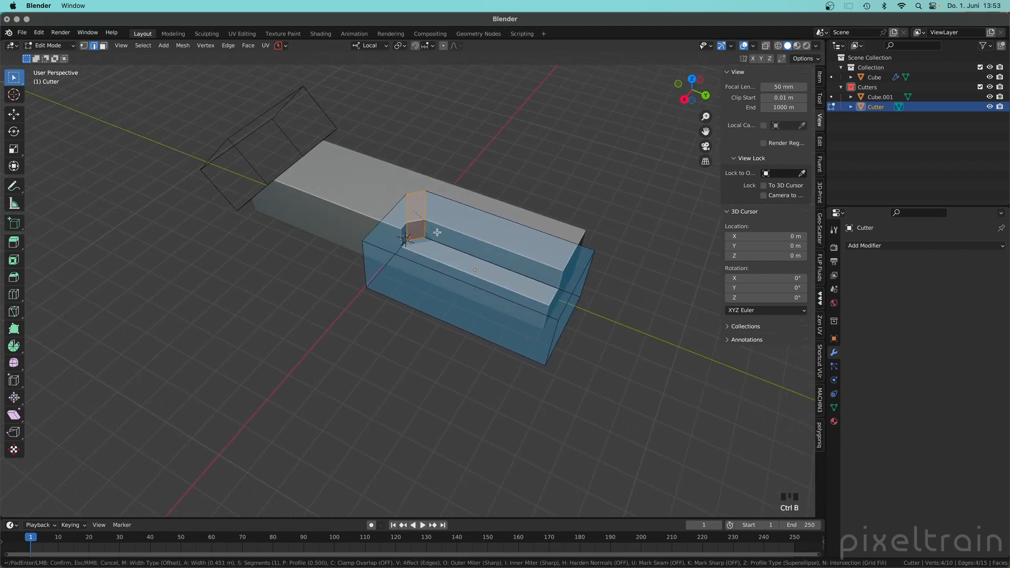
left_click(437, 232)
Return to Object Mode, hide the Cutters collection, and inspect the chamfered notch in the block
key("ctrl+Tab")
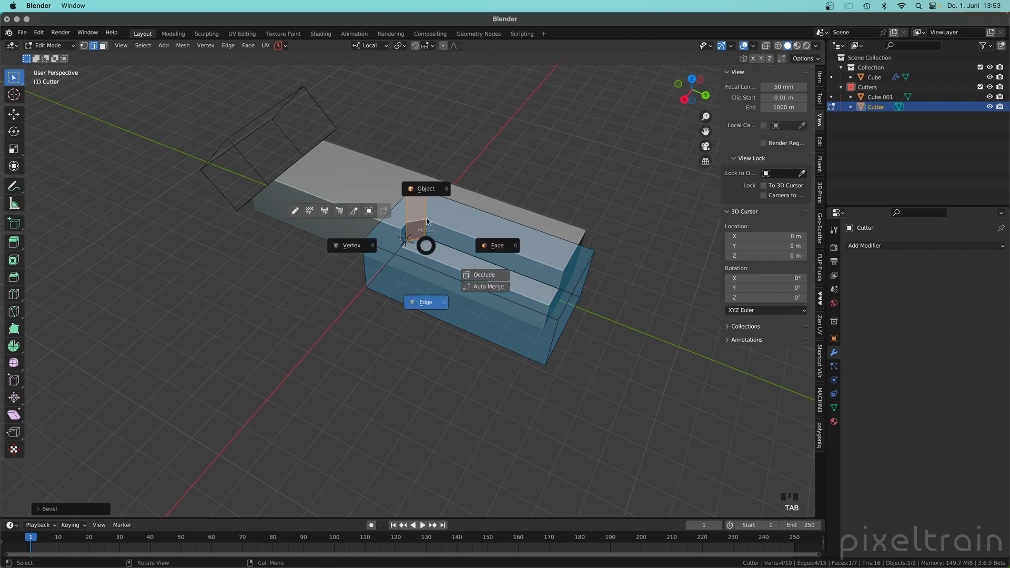
left_click(425, 160)
middle_click_drag(421, 229, 375, 210)
key("shift+2")
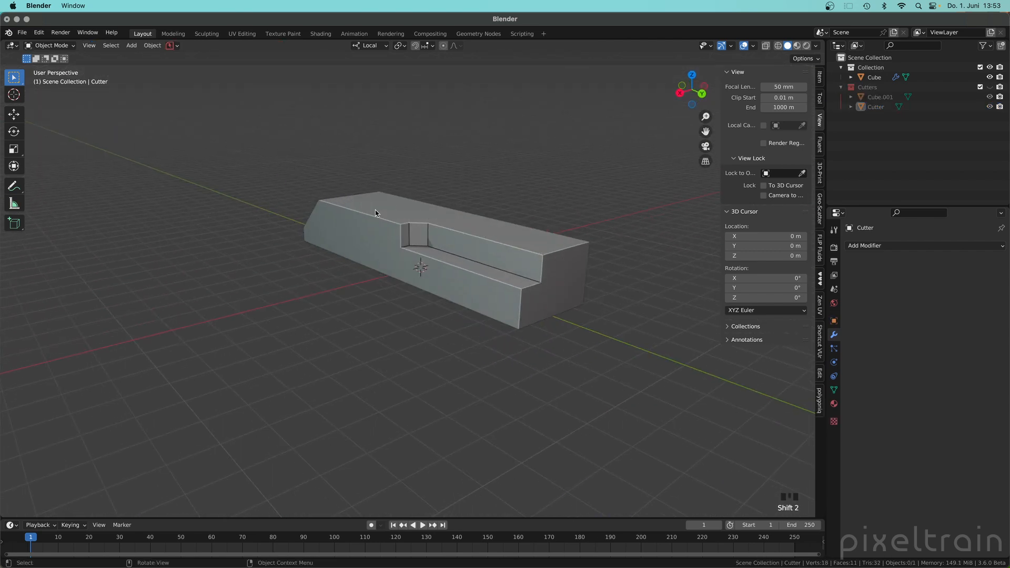
mouse_move(435, 234)
middle_mouse_down()
mouse_move(415, 284)
mouse_move(341, 259)
mouse_move(532, 280)
mouse_move(581, 233)
mouse_move(361, 241)
mouse_move(438, 257)
mouse_move(598, 260)
mouse_move(433, 255)
middle_mouse_up()
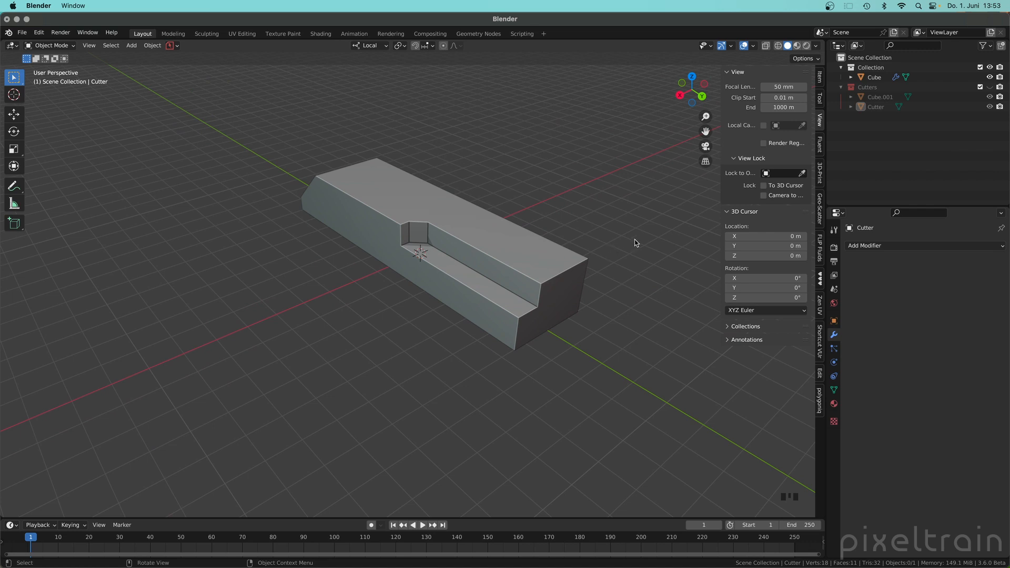
Delete the Cutters collection together with the cutter objects inside it
left_click(864, 87)
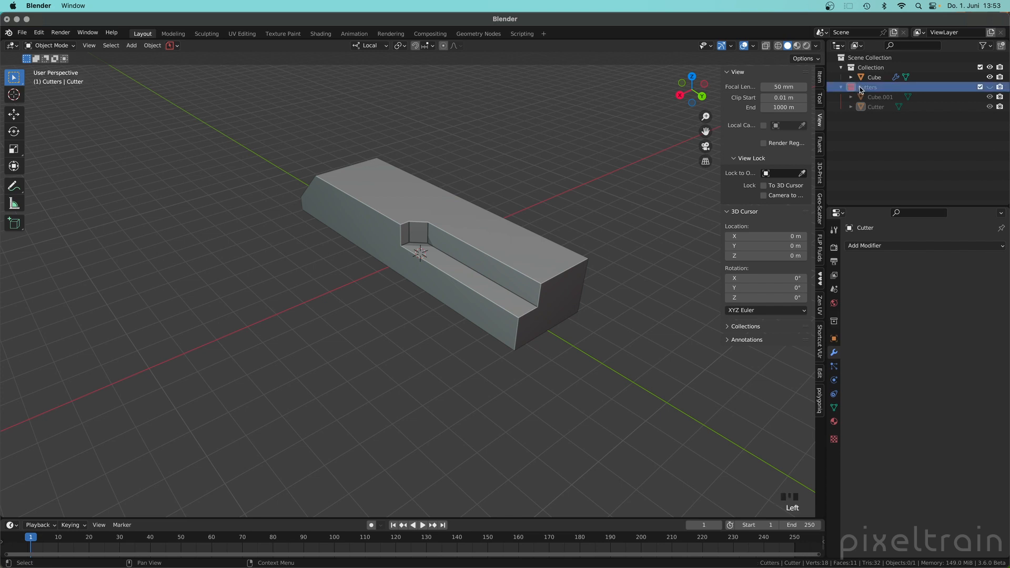
right_click(862, 90)
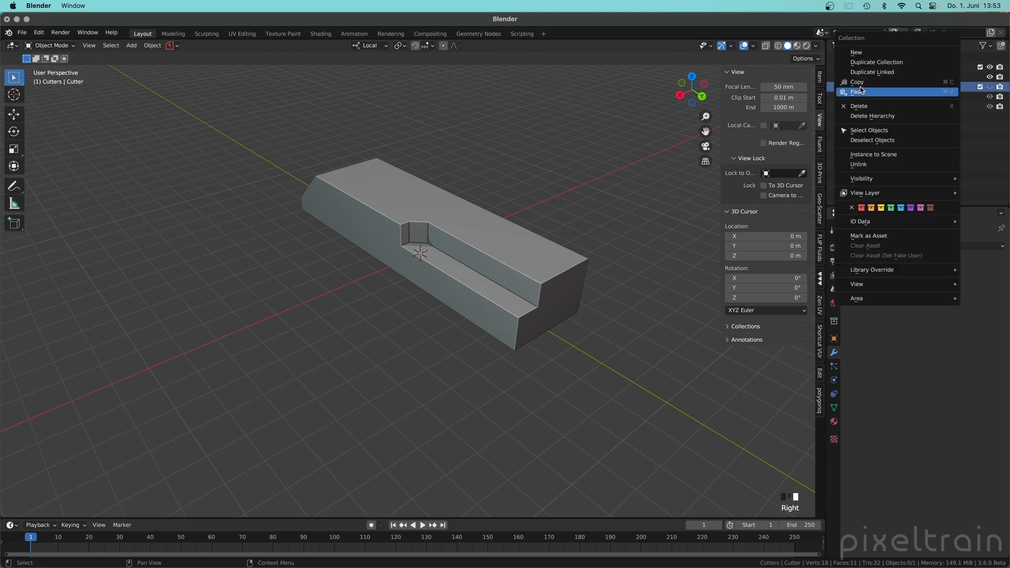
left_click(887, 117)
Remove both Boolean modifiers from the long block
left_click(897, 78)
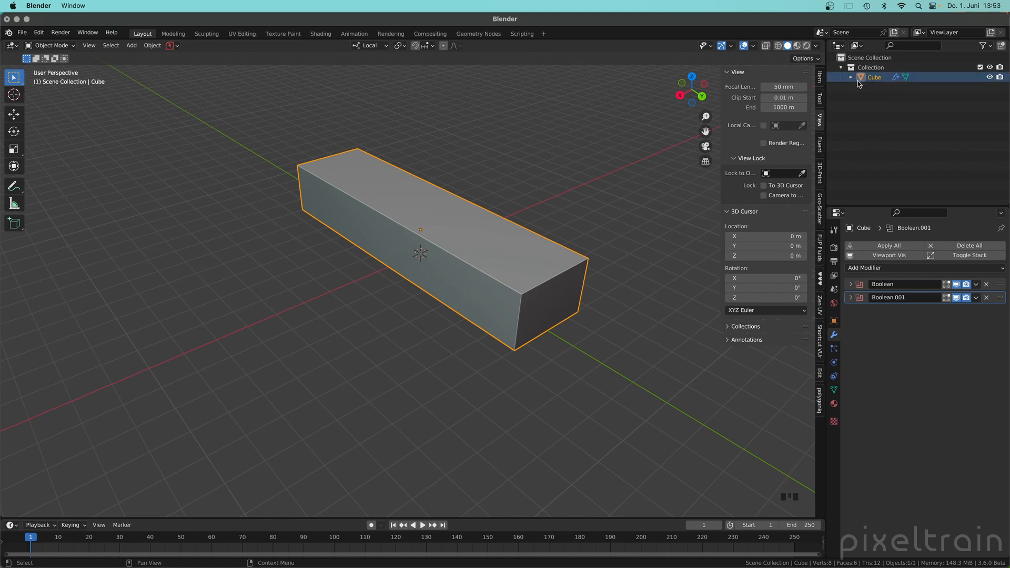
left_click(896, 76)
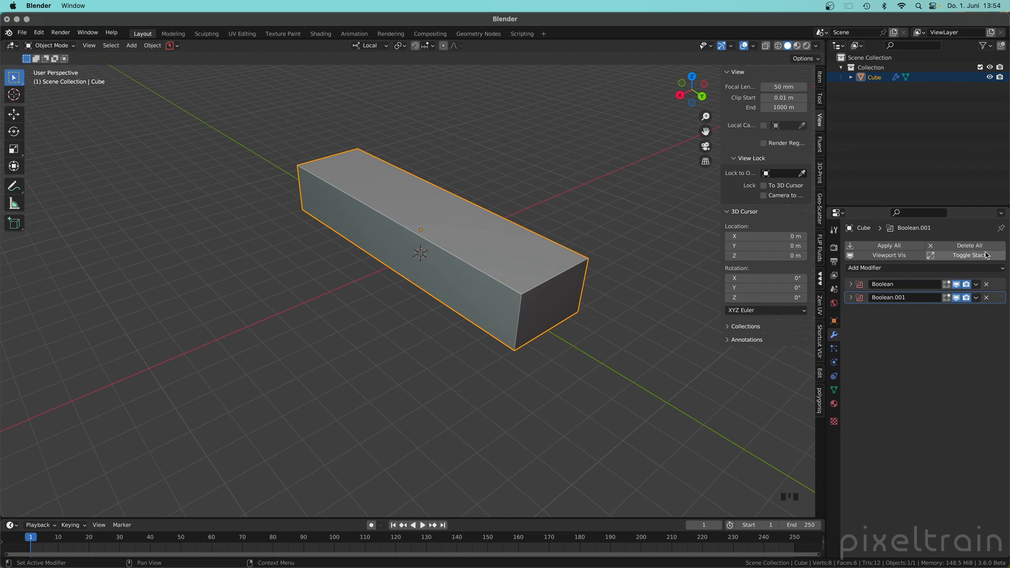
left_click(987, 285)
left_click(987, 286)
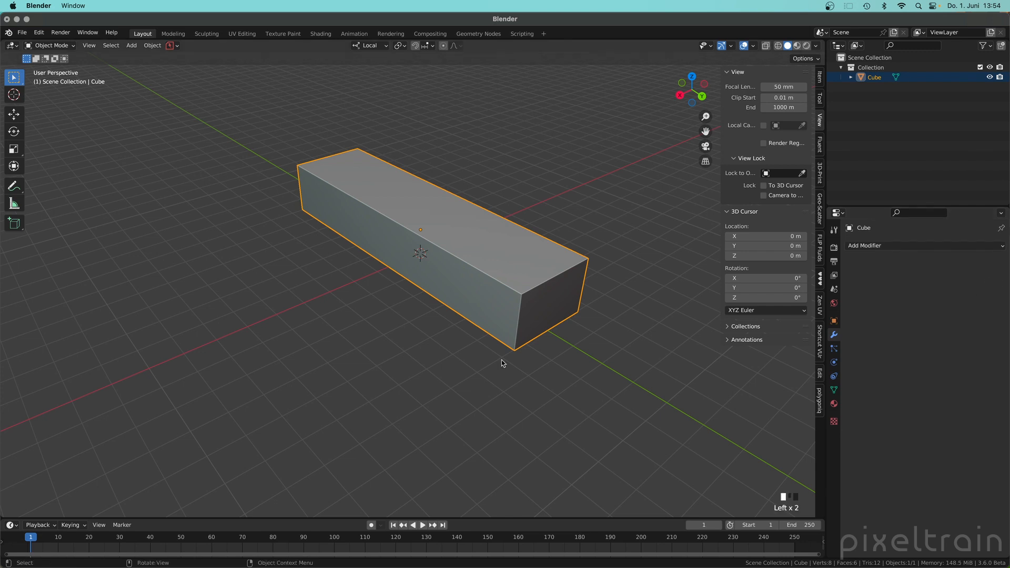
Hide the sidebar, open the add-on preferences, and search the add-ons for "bool"
middle_click_drag(280, 316, 588, 315)
key("n")
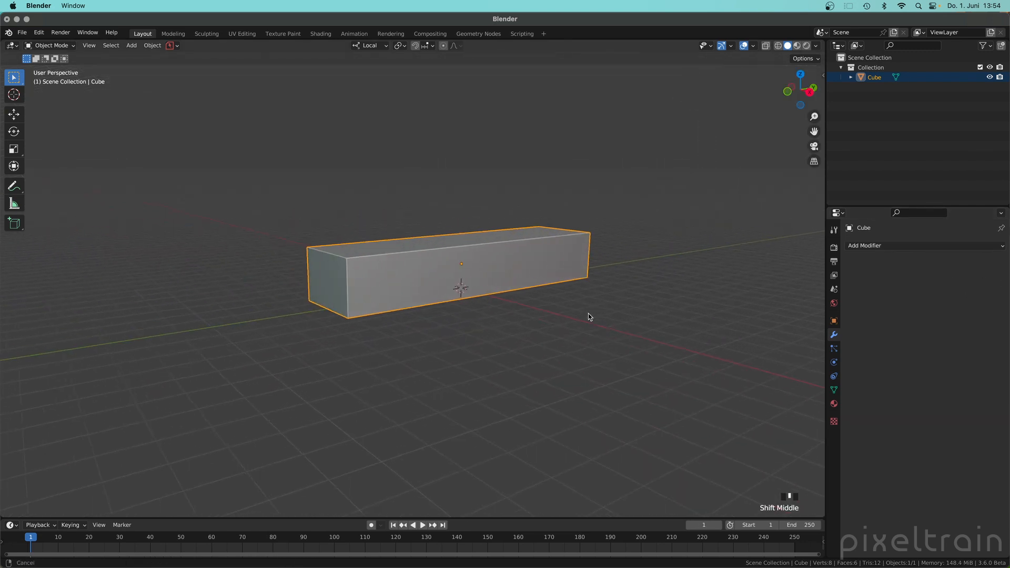
key("super")
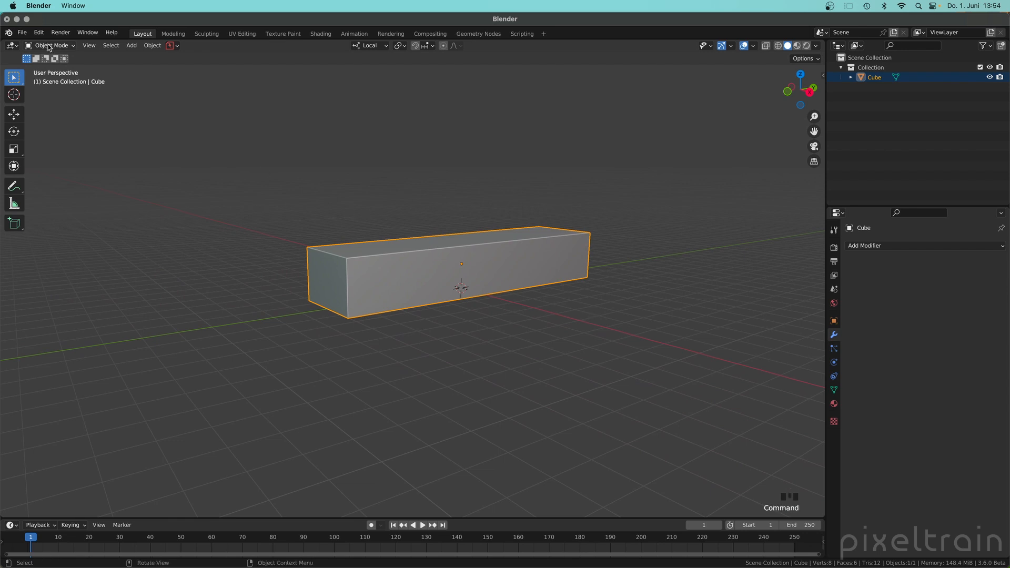
left_click(39, 33)
left_click(51, 172)
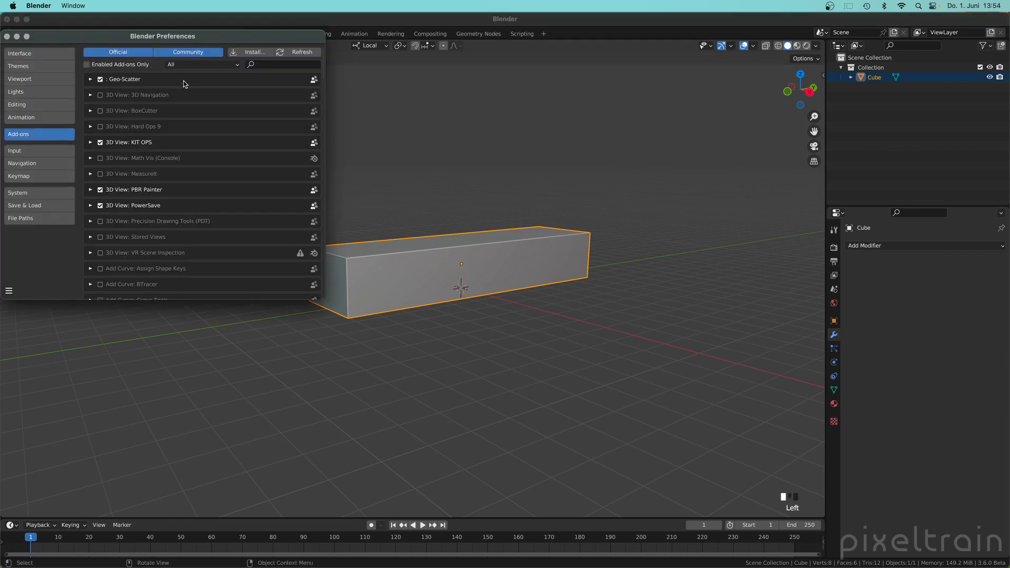
left_click_drag(169, 37, 540, 72)
left_click(684, 101)
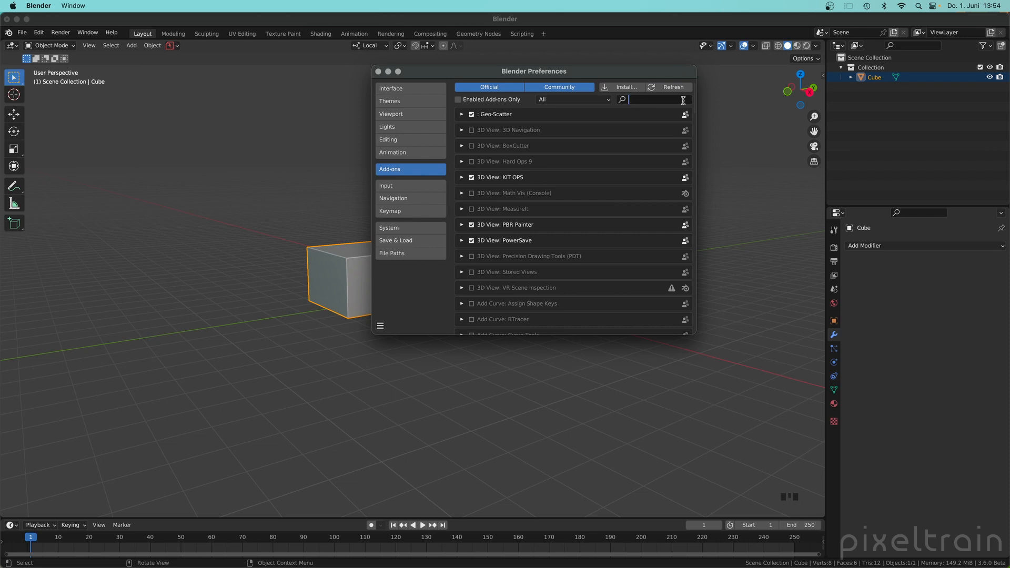
type("bool")
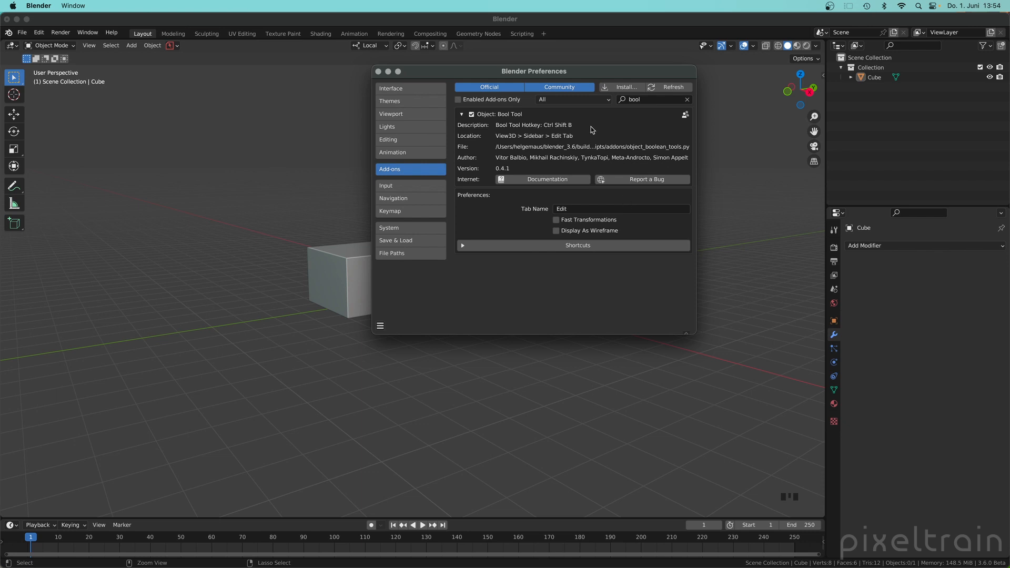
Review the Bool Tool add-on's shortcut list in an enlarged preferences window, collapse the list, and close the preferences
left_click_drag(629, 71, 528, 75)
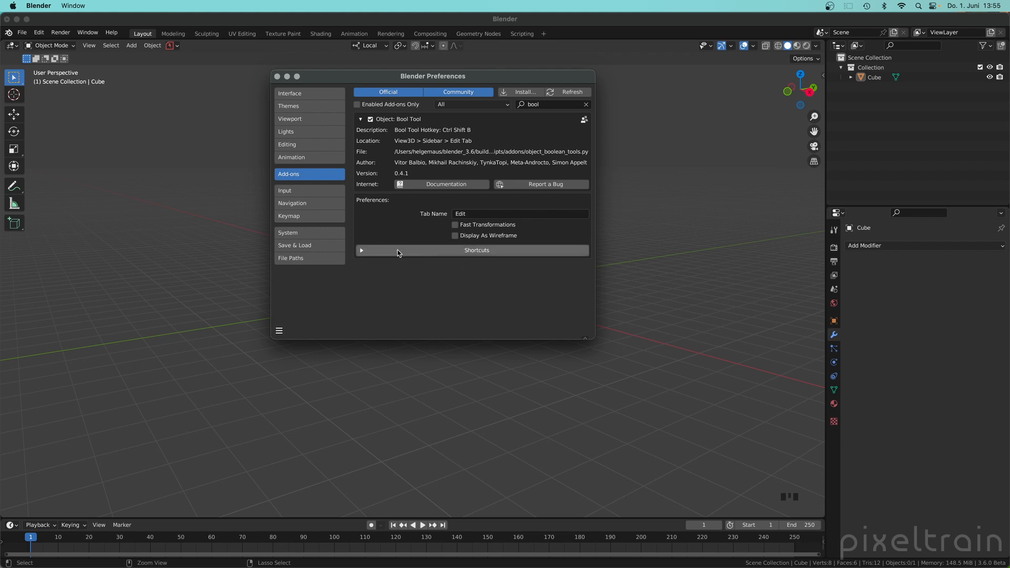
left_click(415, 252)
mouse_move(594, 338)
left_mouse_down()
mouse_move(608, 466)
mouse_move(621, 455)
left_mouse_up()
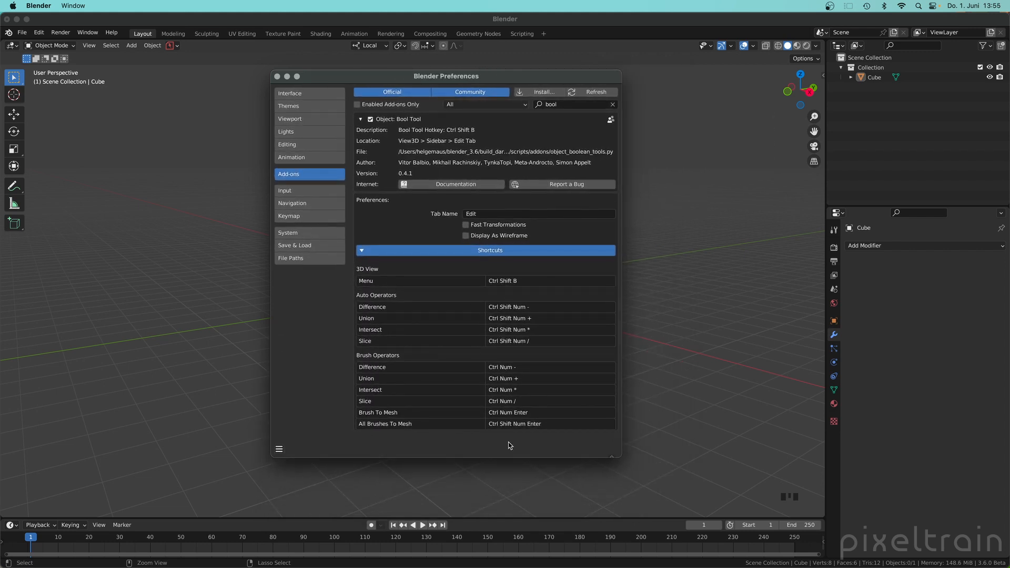
left_click(415, 252)
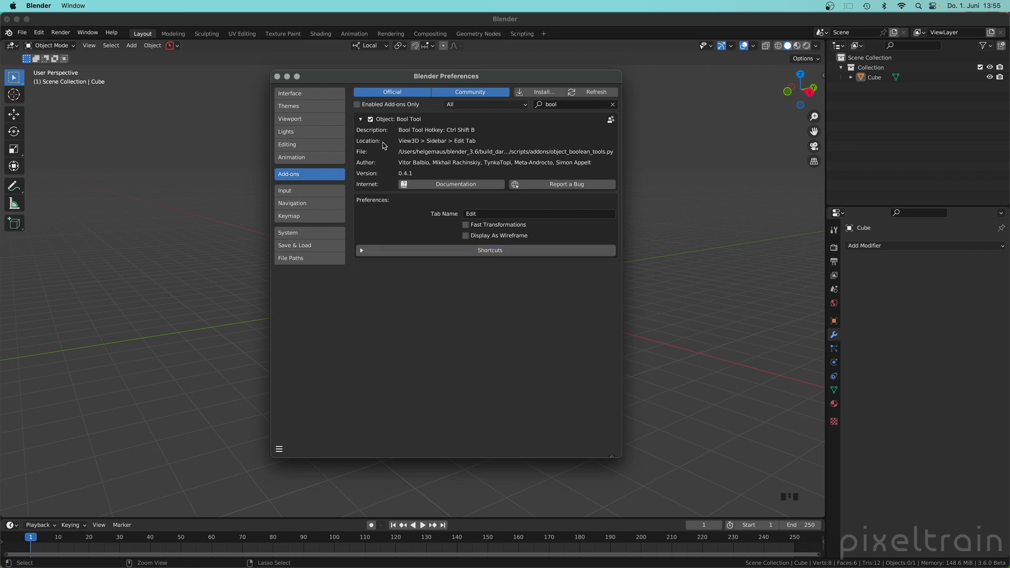
left_click(277, 76)
left_click(573, 416)
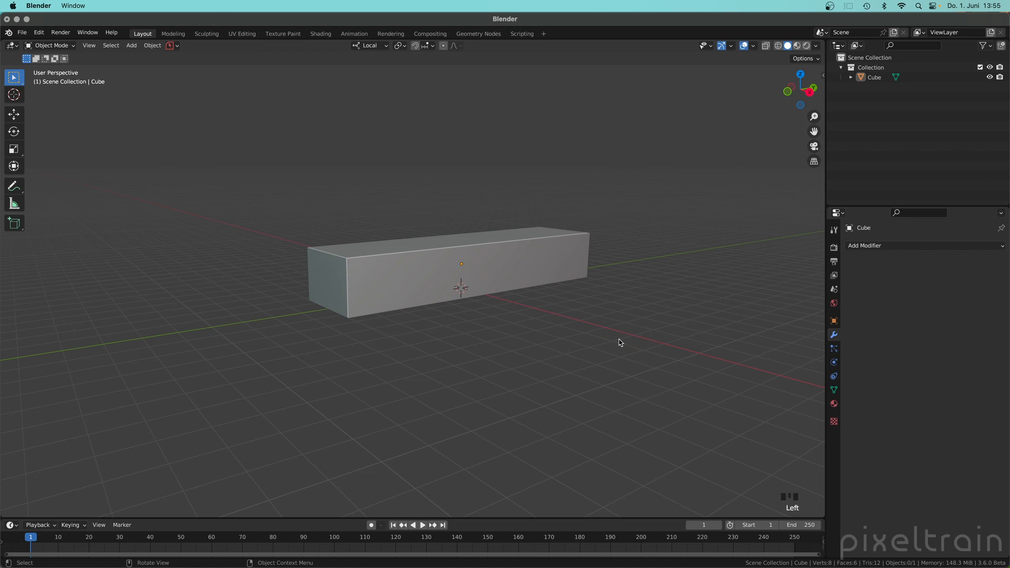
Bring up the sidebar's Bool Tool operations with the long block selected and widen the sidebar
key("n")
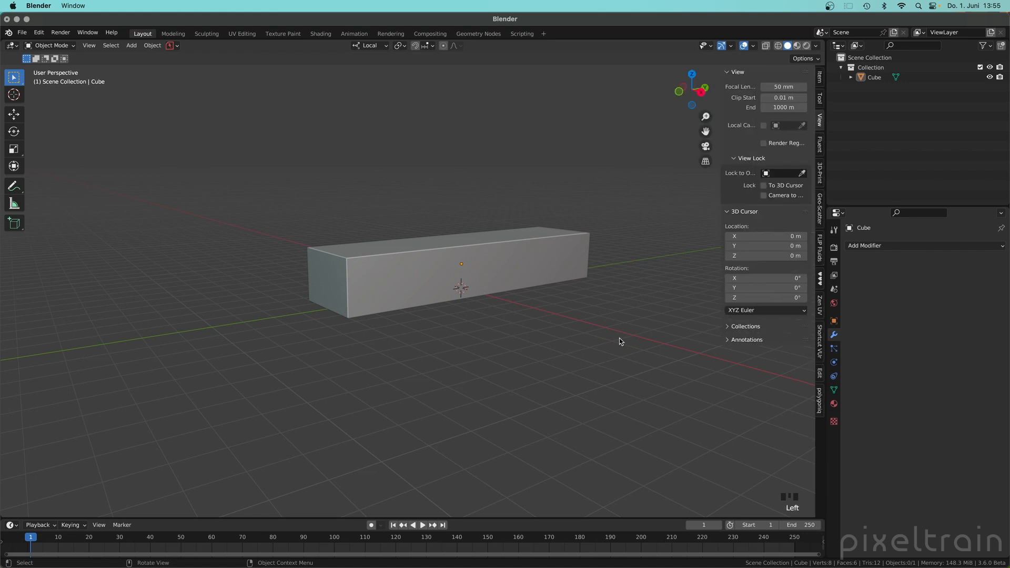
left_click(819, 108)
left_click(819, 77)
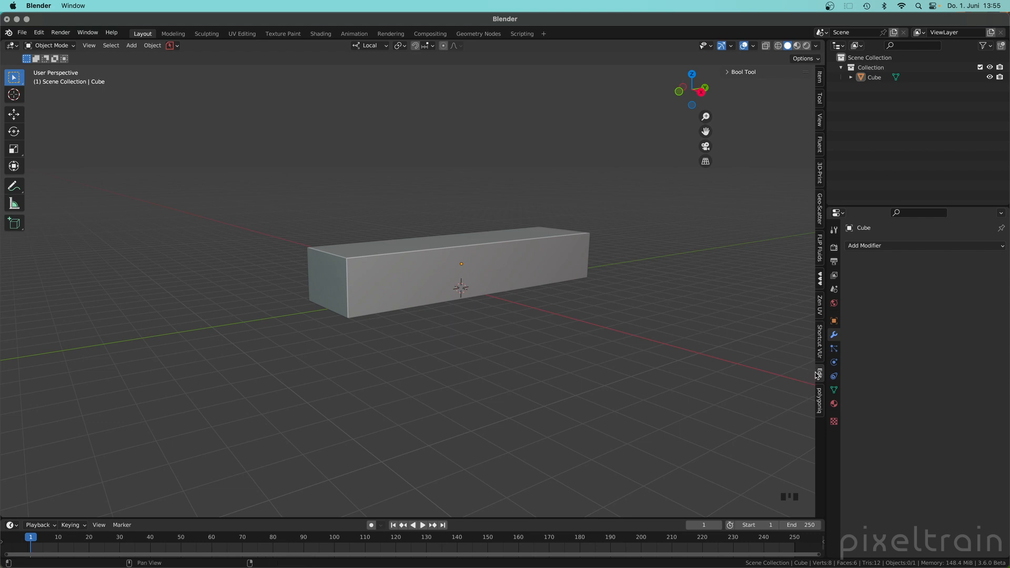
left_click(353, 301)
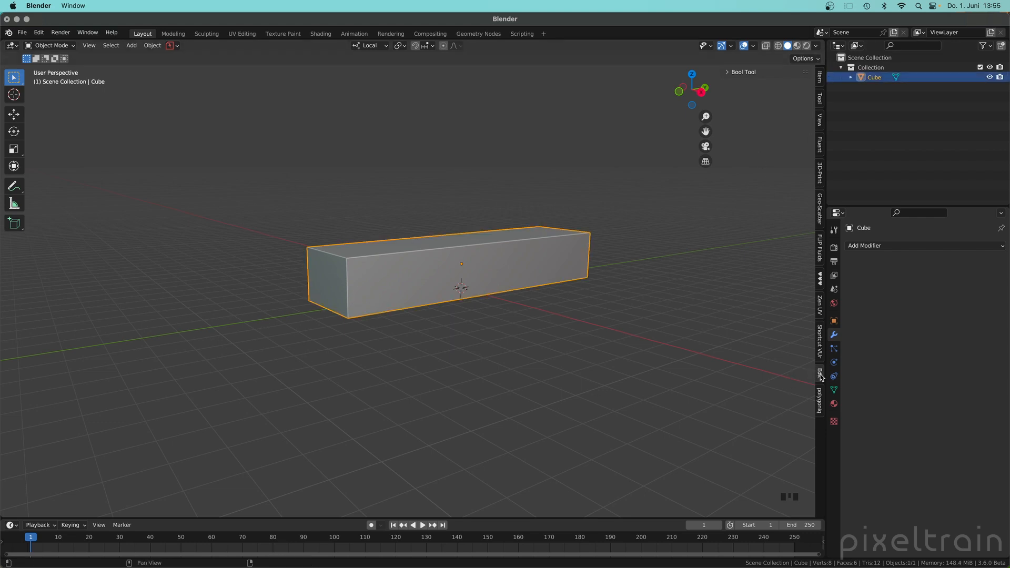
left_click(731, 72)
left_click_drag(718, 126, 686, 122)
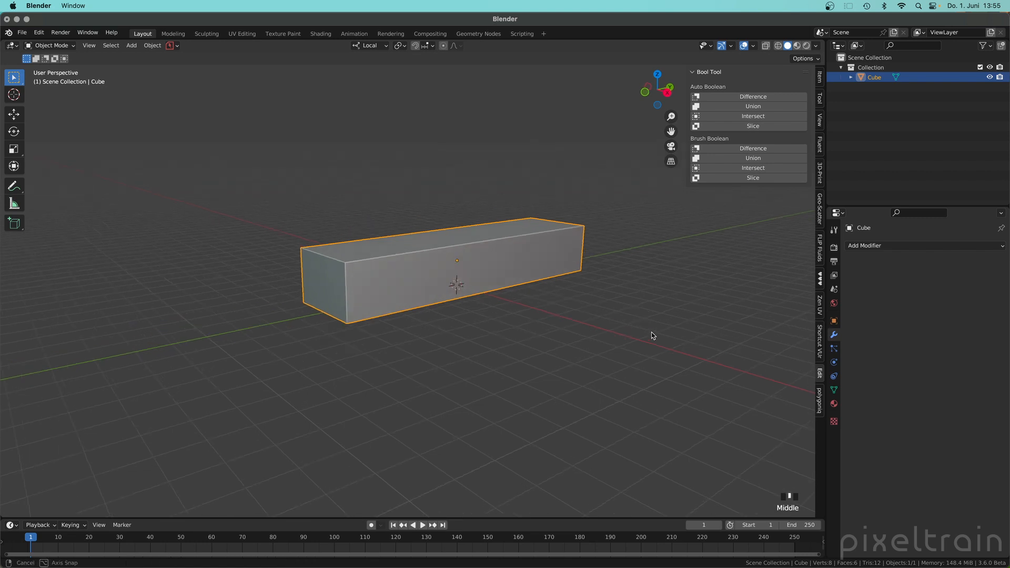
Duplicate the long block in place and offset the copy upward and along X so it overlaps the block's upper long edge
middle_click_drag(564, 310, 536, 320, "shift")
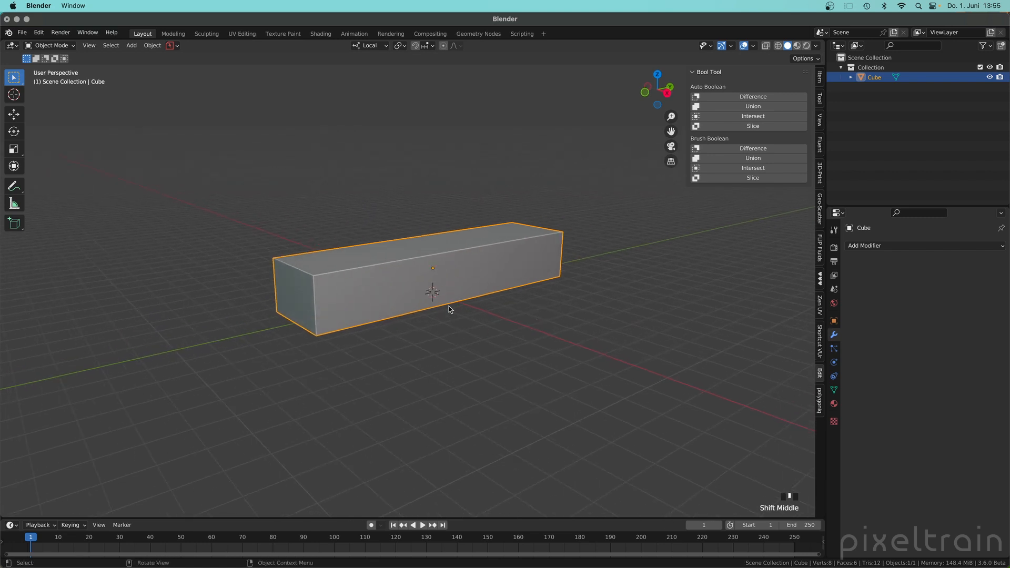
left_click(449, 279)
key("shift+d")
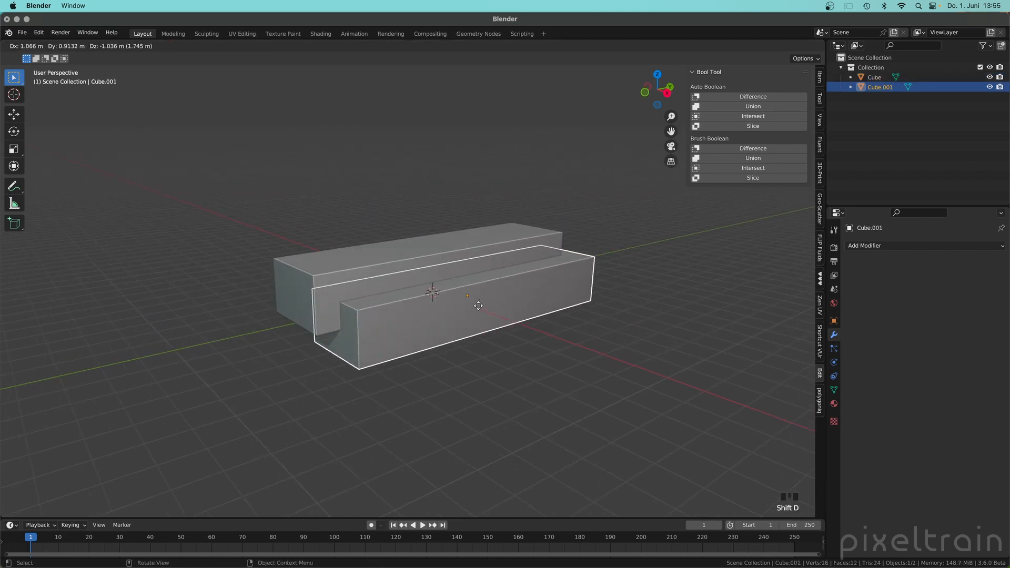
right_click(531, 306)
middle_click_drag(532, 305, 491, 293)
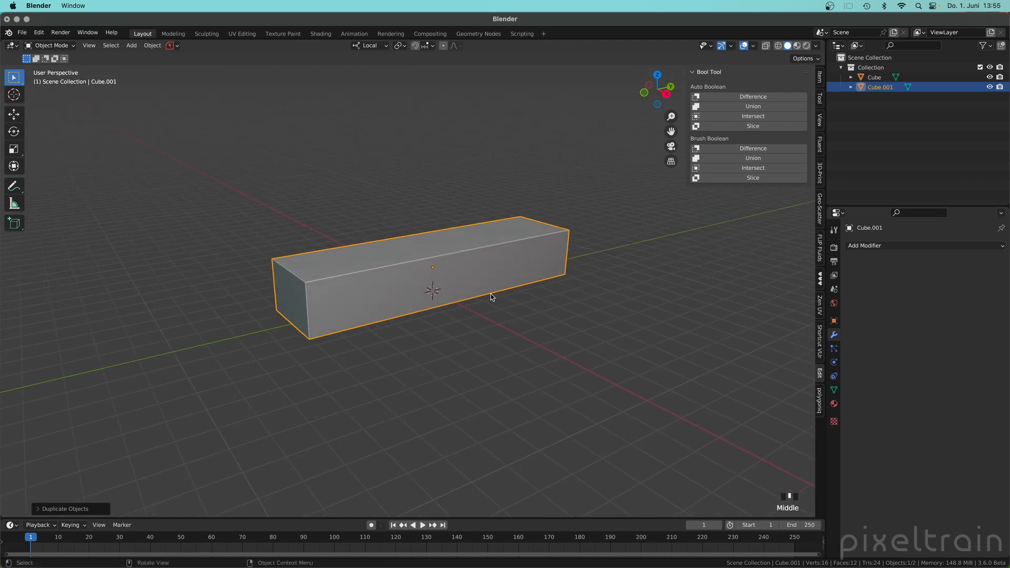
middle_click_drag(424, 285, 467, 301)
key("shift+space")
key("g")
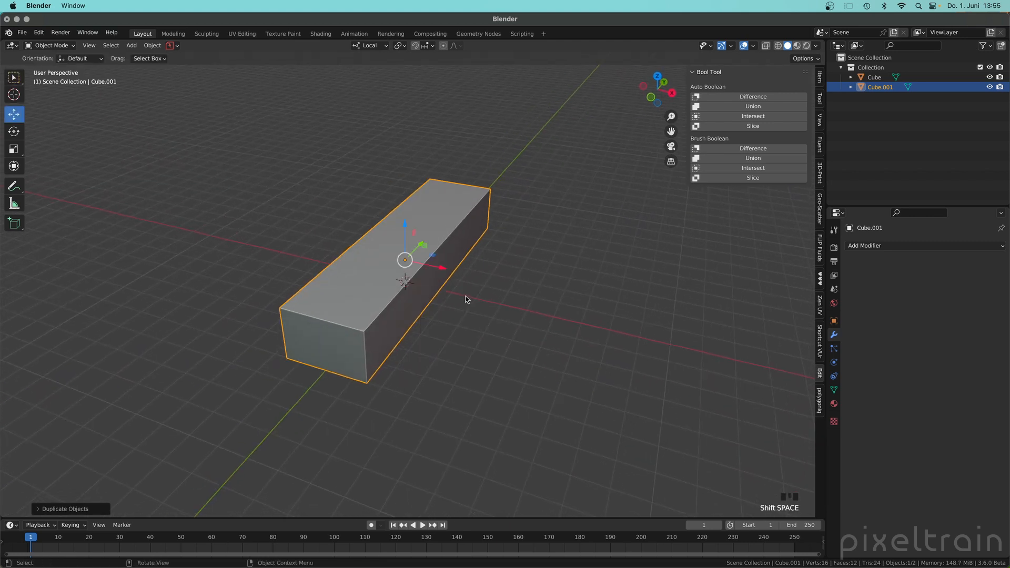
left_click_drag(437, 267, 447, 210)
middle_click_drag(447, 211, 443, 223)
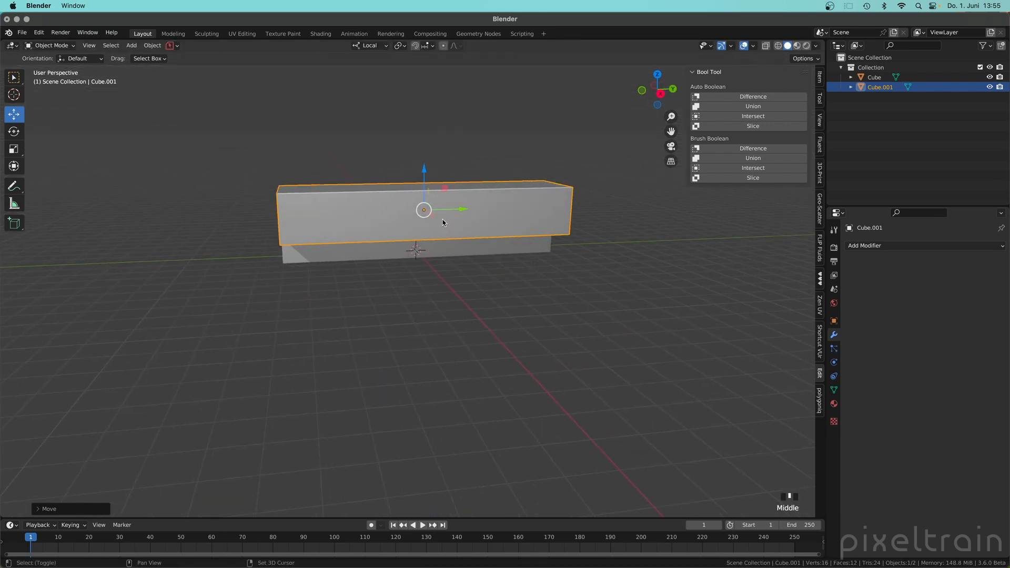
Scale the duplicated block down along Y to a short box
key("shift+space")
key("s")
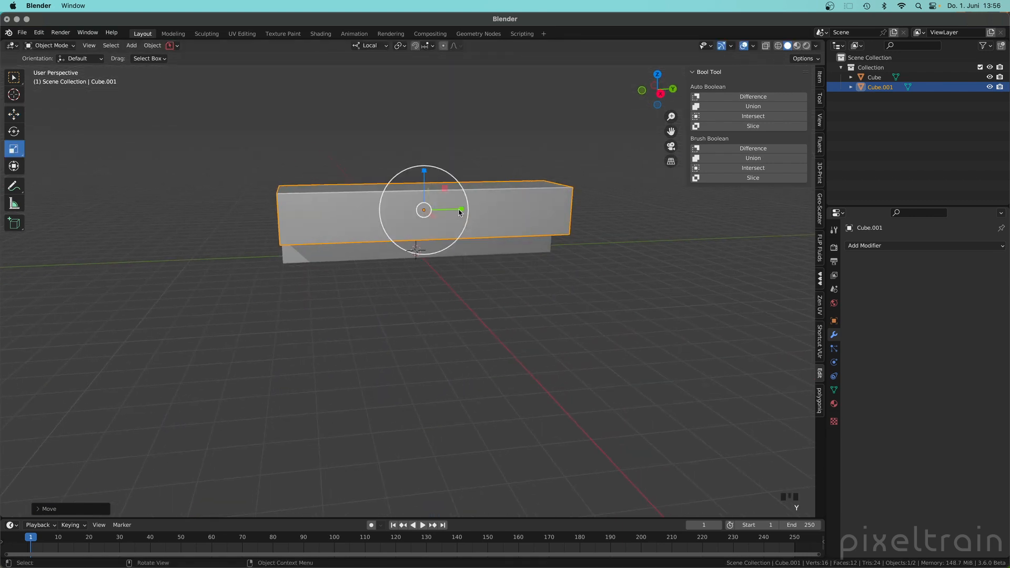
left_click_drag(462, 210, 441, 211)
middle_click_drag(441, 210, 440, 224)
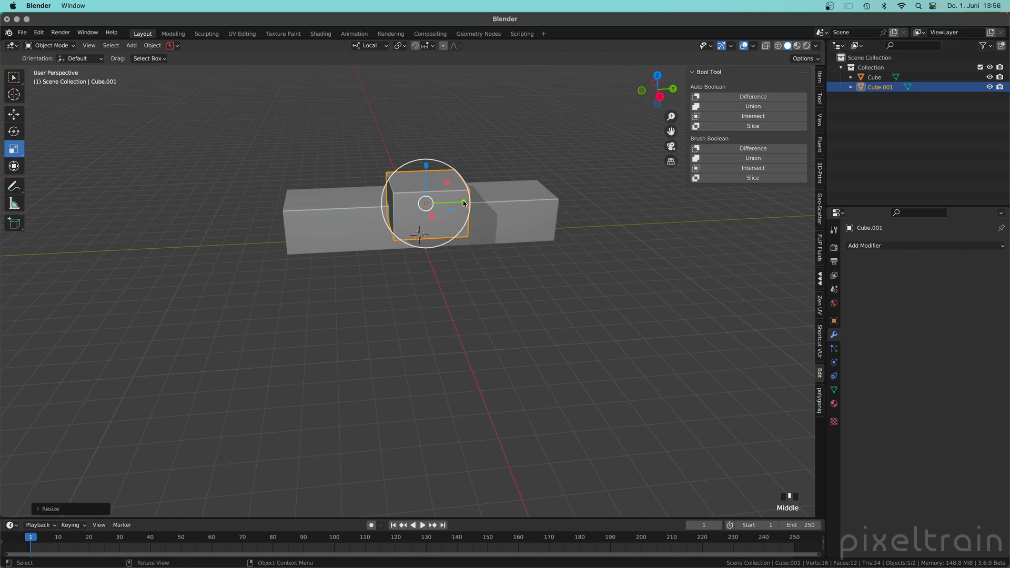
Move the short box along Y to overlap one end of the long block, and apply its scale
key("shift+space")
key("g")
left_click_drag(465, 204, 574, 198)
middle_click_drag(574, 198, 549, 205)
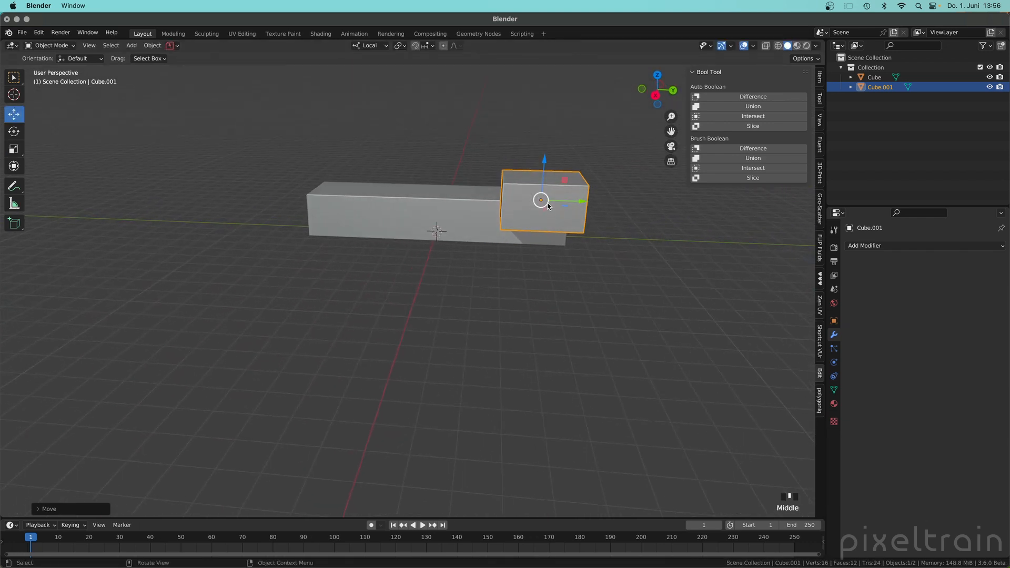
key("ctrl+a")
left_click(549, 206)
left_click(652, 264)
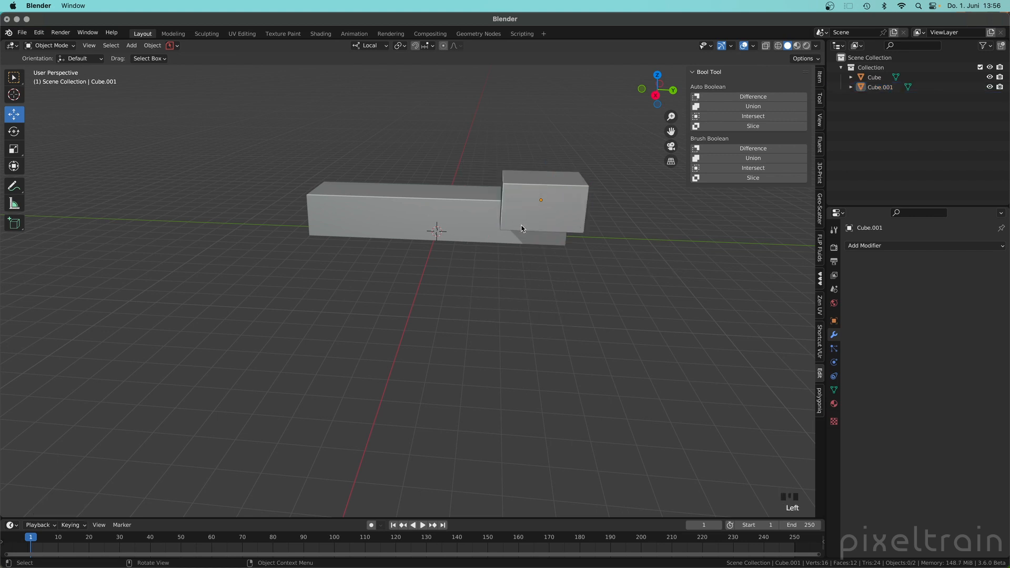
left_click(525, 228)
scroll(469, 250, "up", 3)
middle_click_drag(485, 232, 555, 273, "shift")
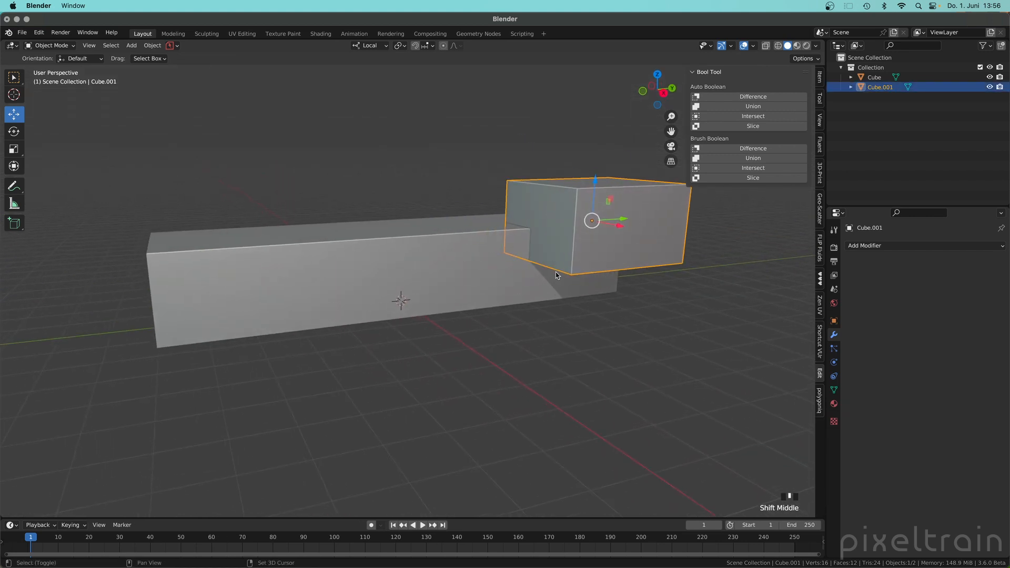
left_click(652, 330)
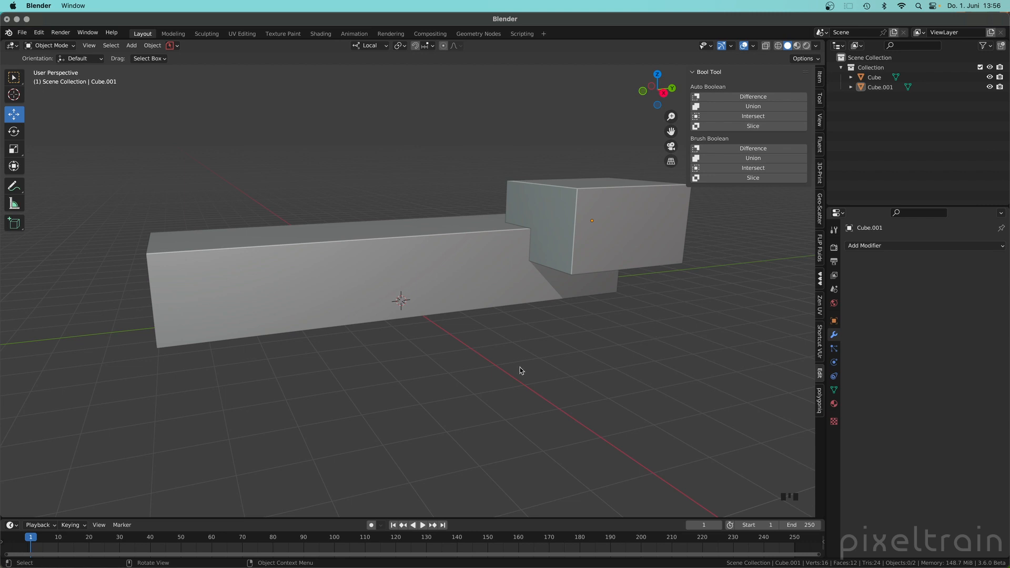
left_click(257, 289)
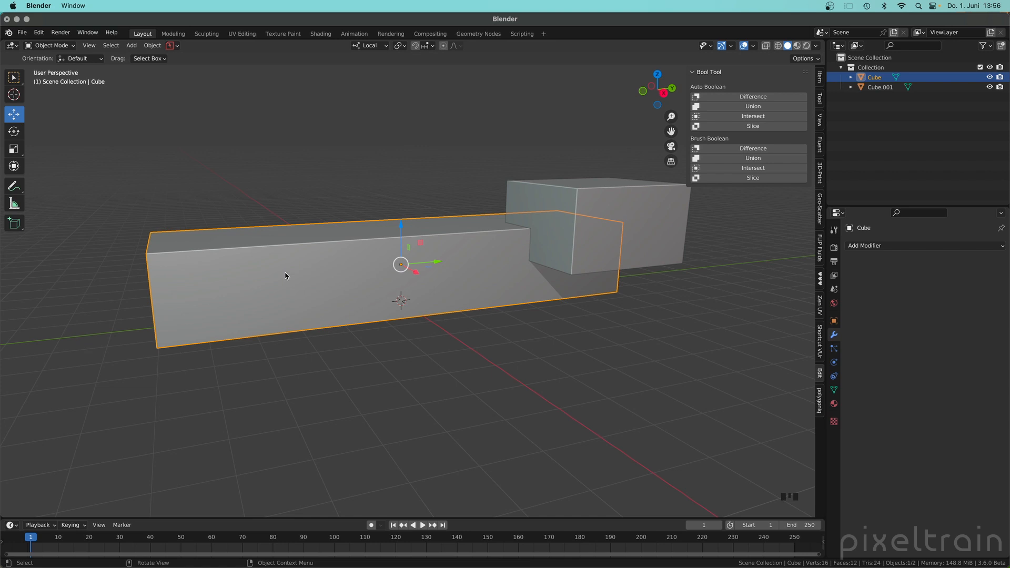
left_click(707, 307)
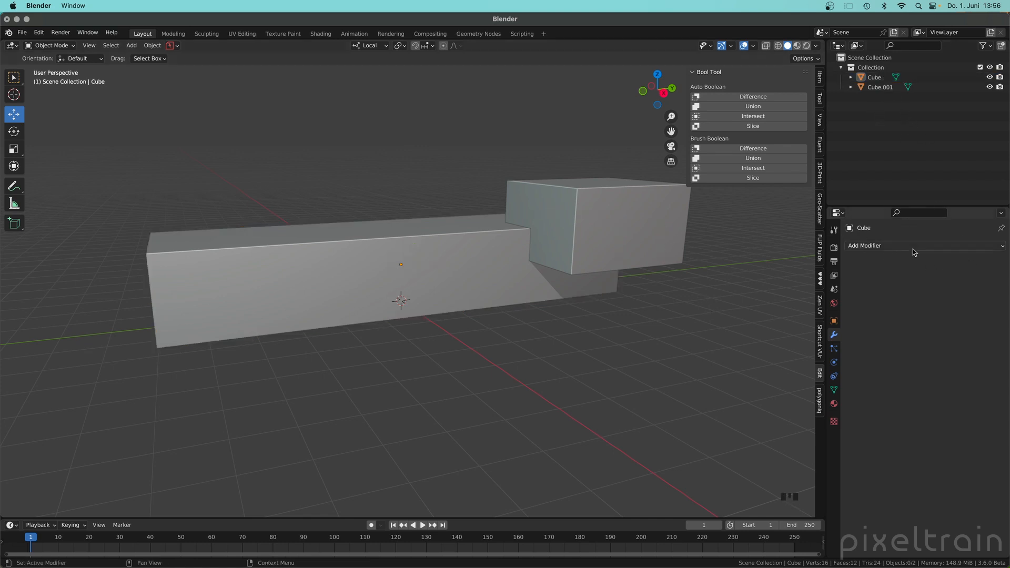
Select the short box and add the long block to the selection as the active object
left_click(627, 209)
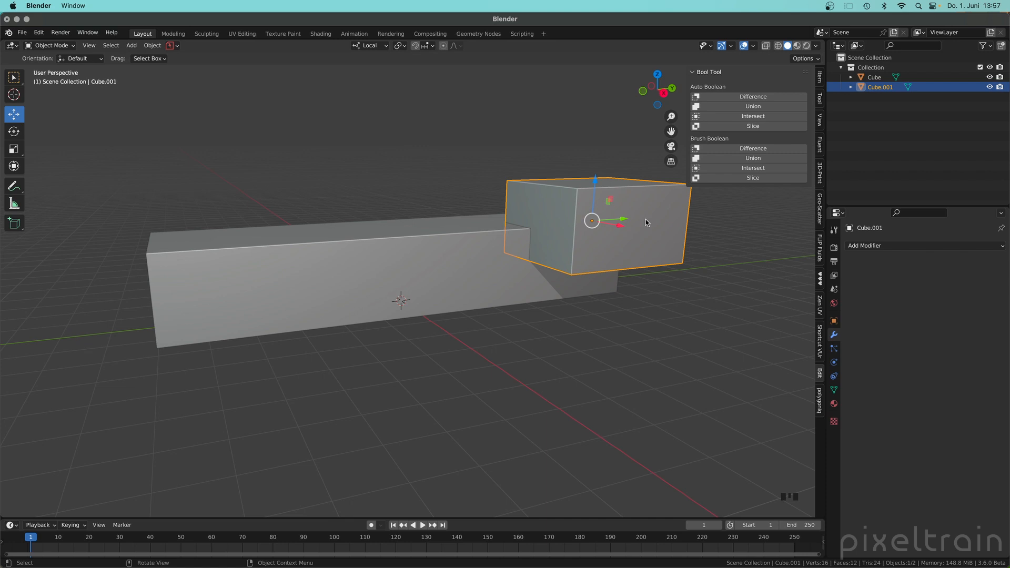
key("shift")
left_click(331, 277, "shift")
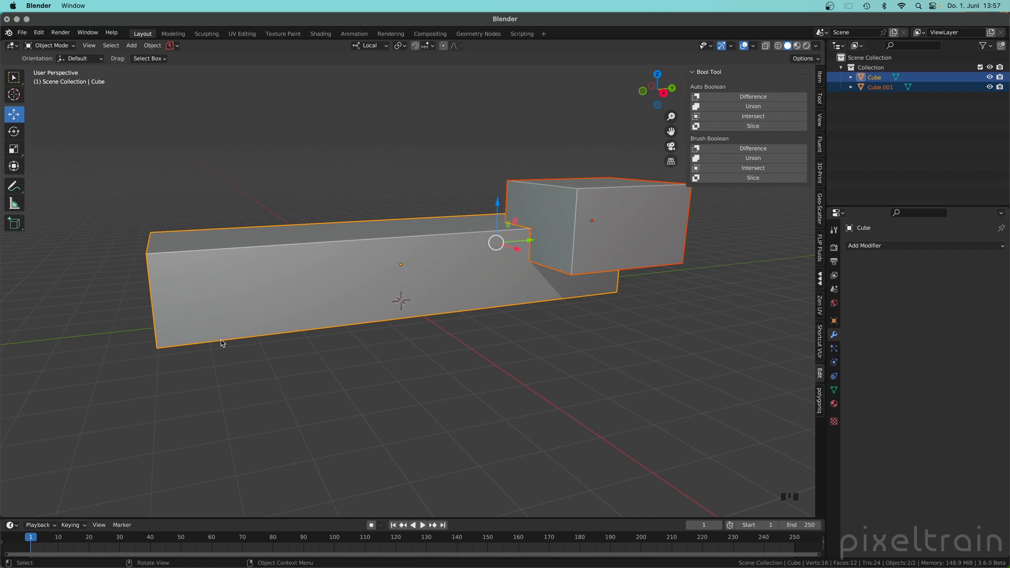
Try cutting the short box out of the long block with Auto Boolean Difference, and undo the cut
left_click(749, 97)
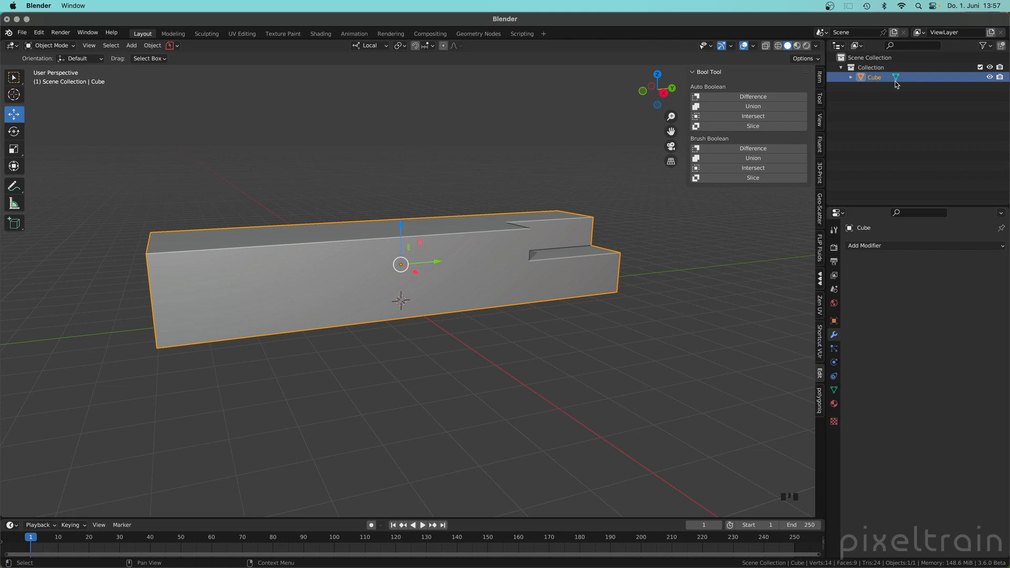
middle_click_drag(493, 236, 418, 256)
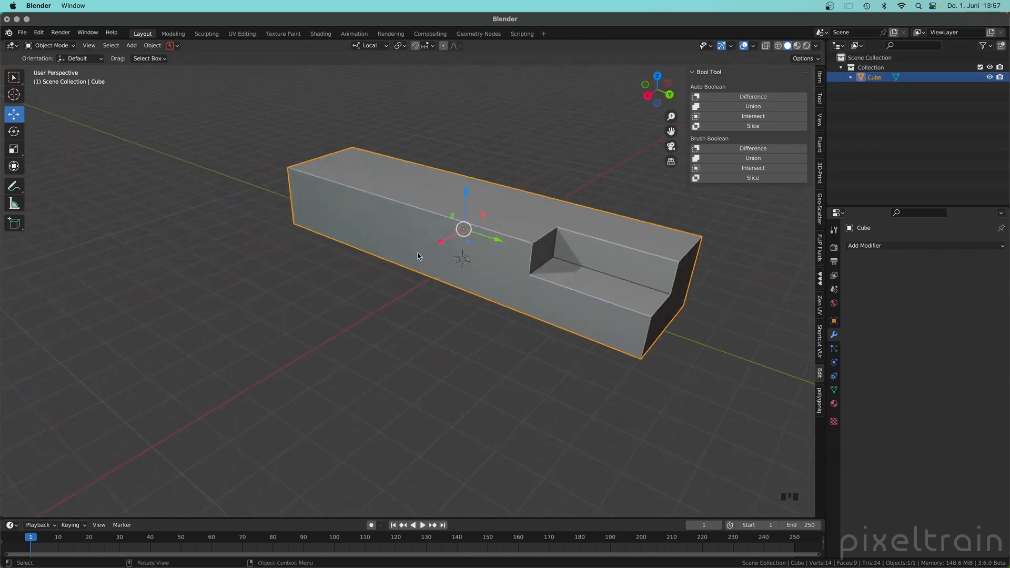
key("ctrl+z")
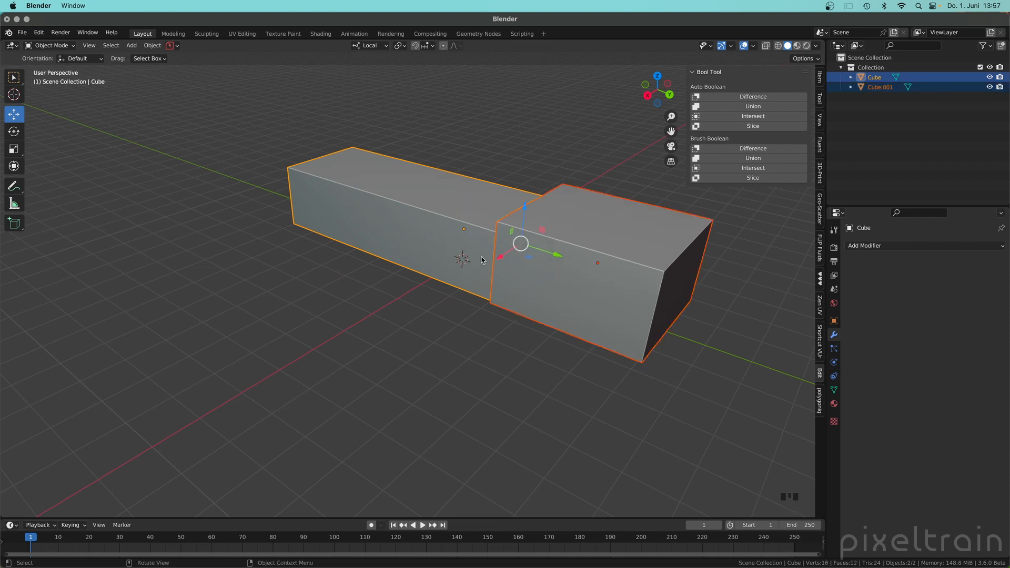
Subtract the short box from the long block with Brush Boolean Difference, and select only the long block
middle_click_drag(483, 258, 746, 85)
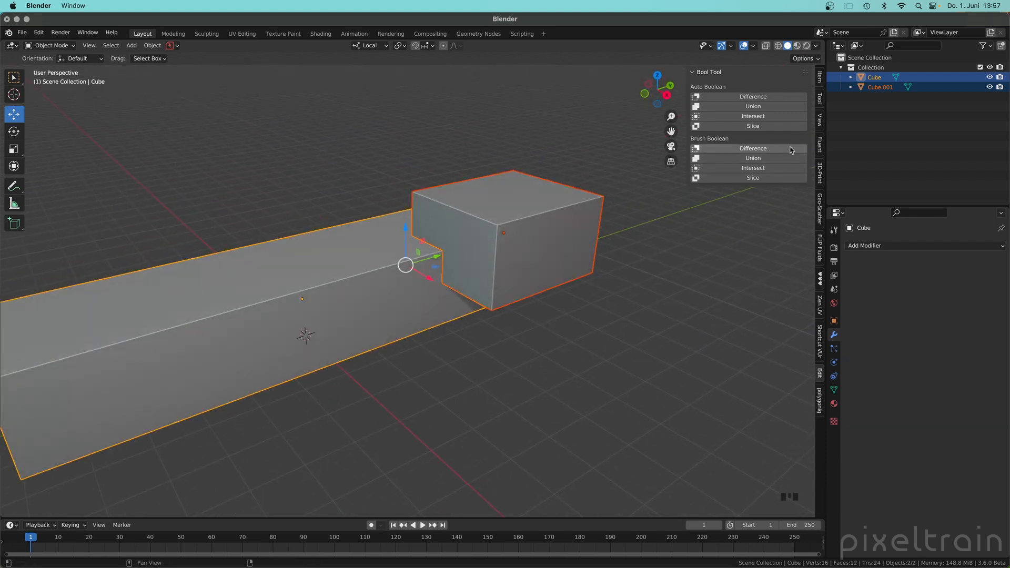
left_click(768, 149)
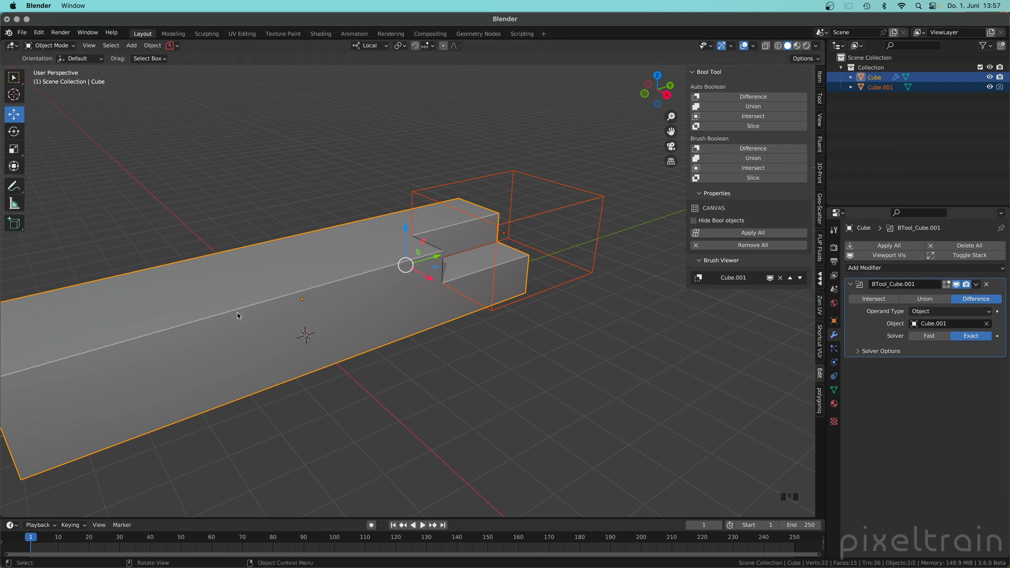
left_click(356, 377)
left_click(250, 304)
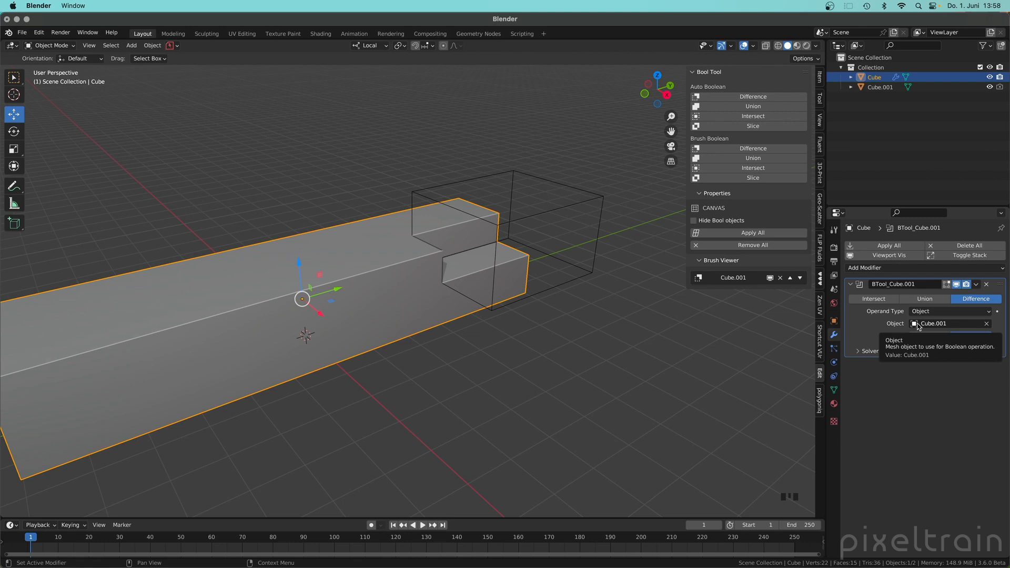
Rename the short box as cutter and set its viewport display to Wire
triple_click(882, 88)
type("cutter")
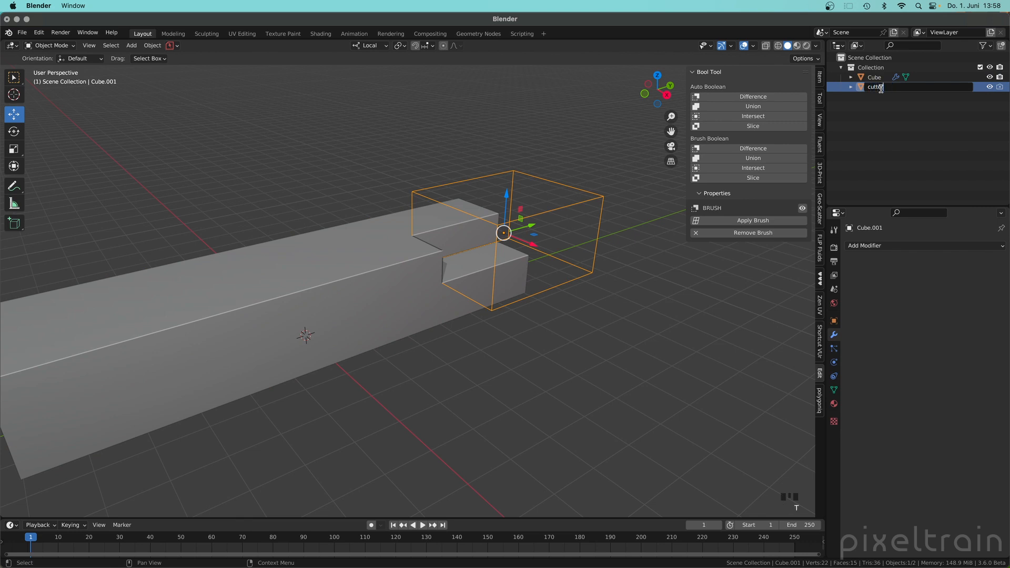
key("Return")
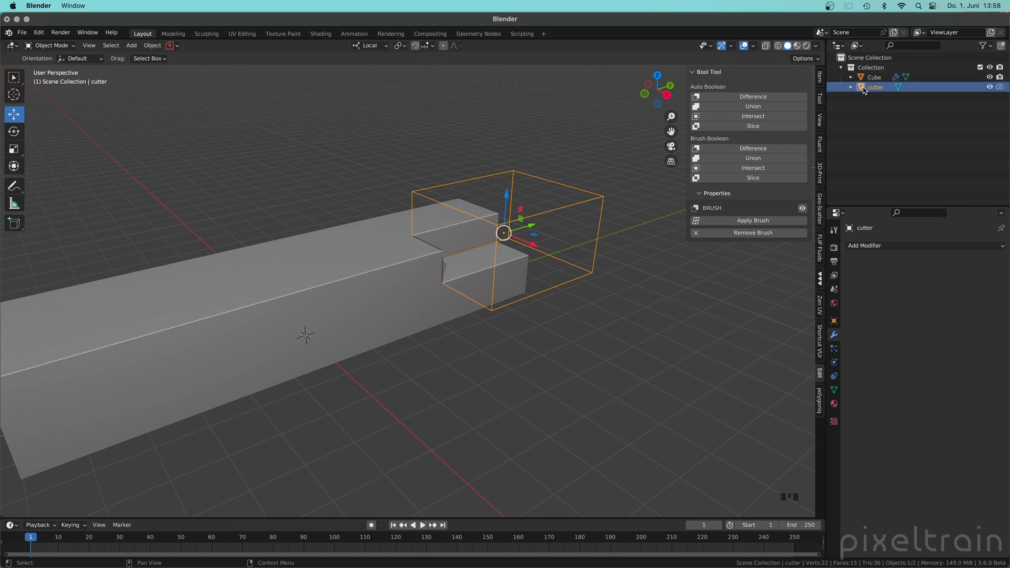
left_click(835, 321)
scroll(855, 374, "down", 10)
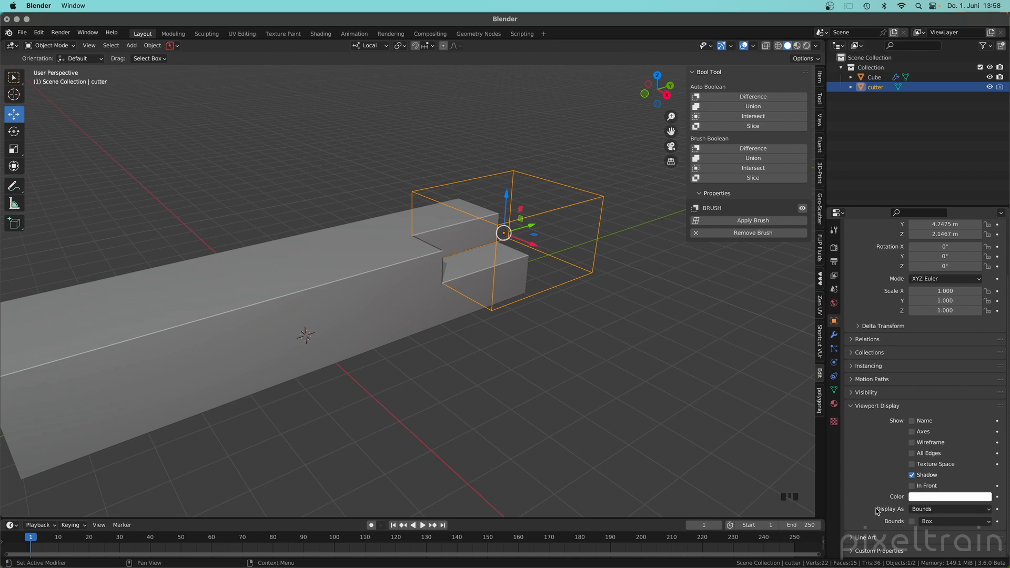
left_click(929, 509)
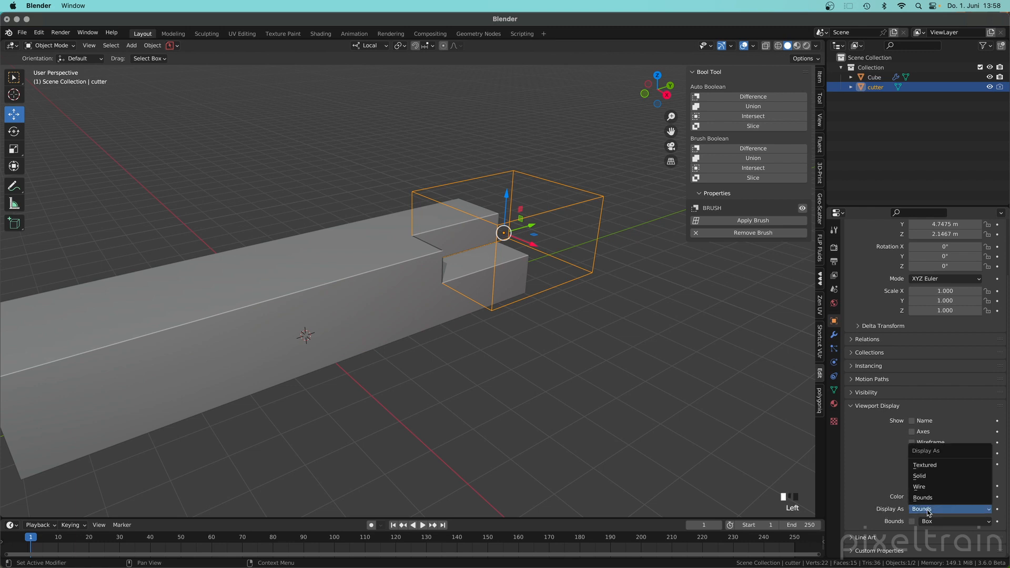
left_click(930, 497)
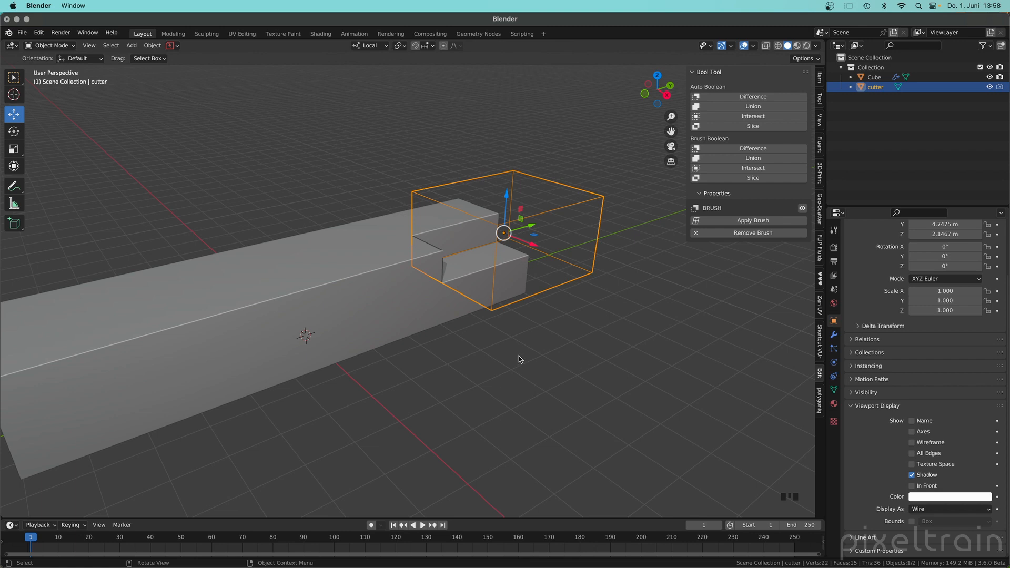
Duplicate the cutter in place and move the copy along Y to the opposite end of the long block
left_click(352, 333)
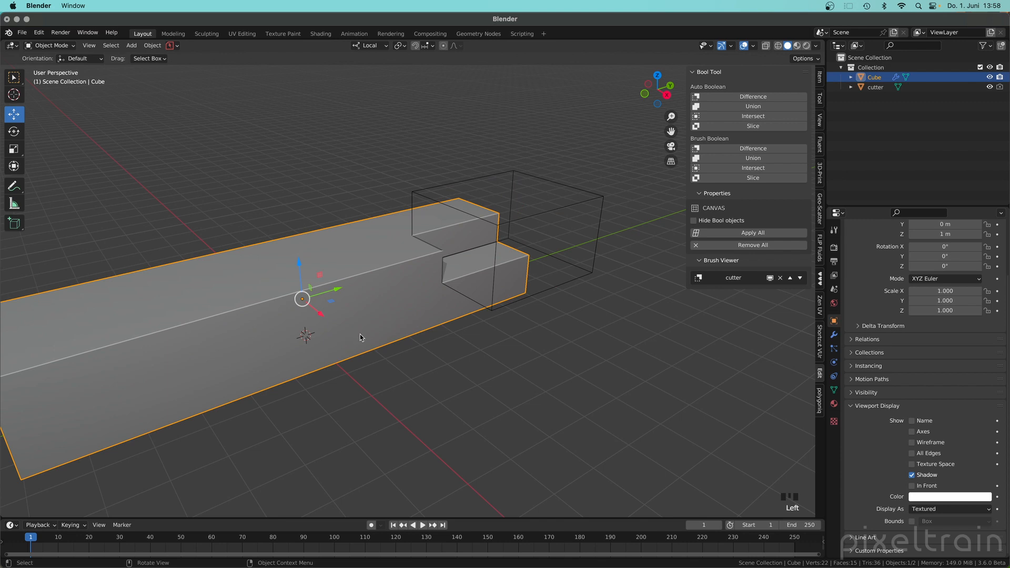
scroll(464, 321, "down", 4)
middle_click_drag(464, 324, 456, 314, "shift")
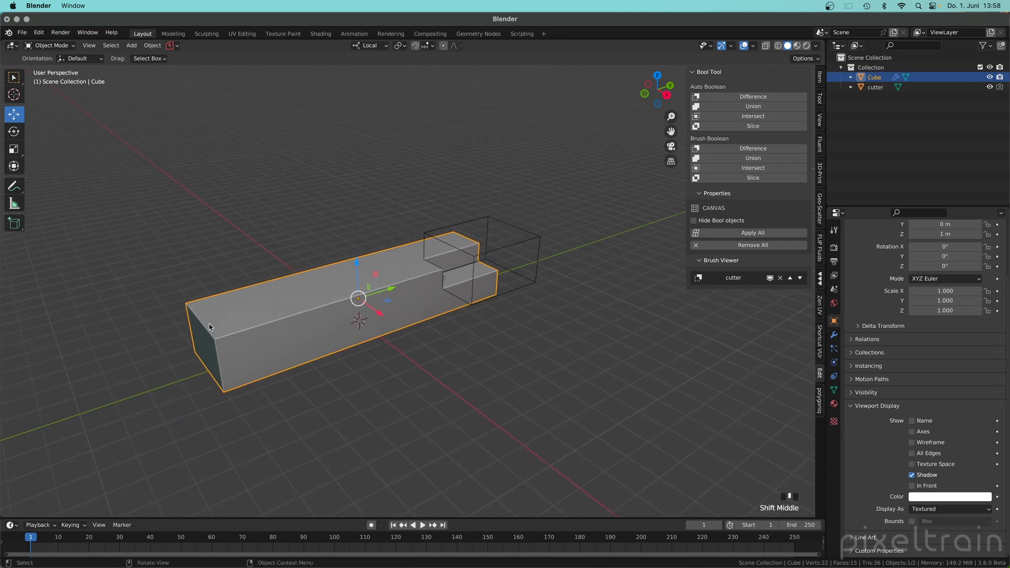
left_click(531, 255)
left_click_drag(528, 215, 568, 254)
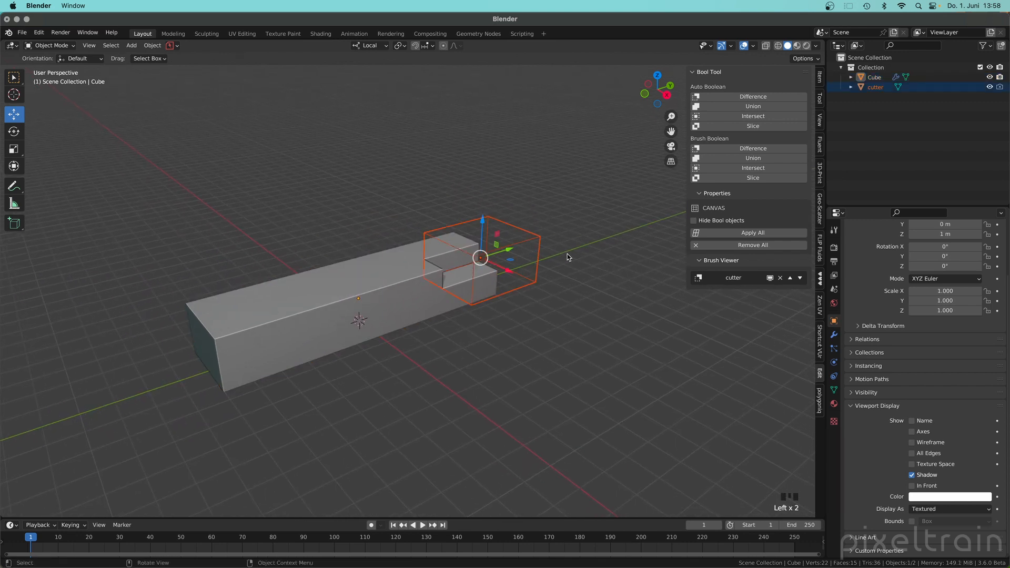
key("shift+d")
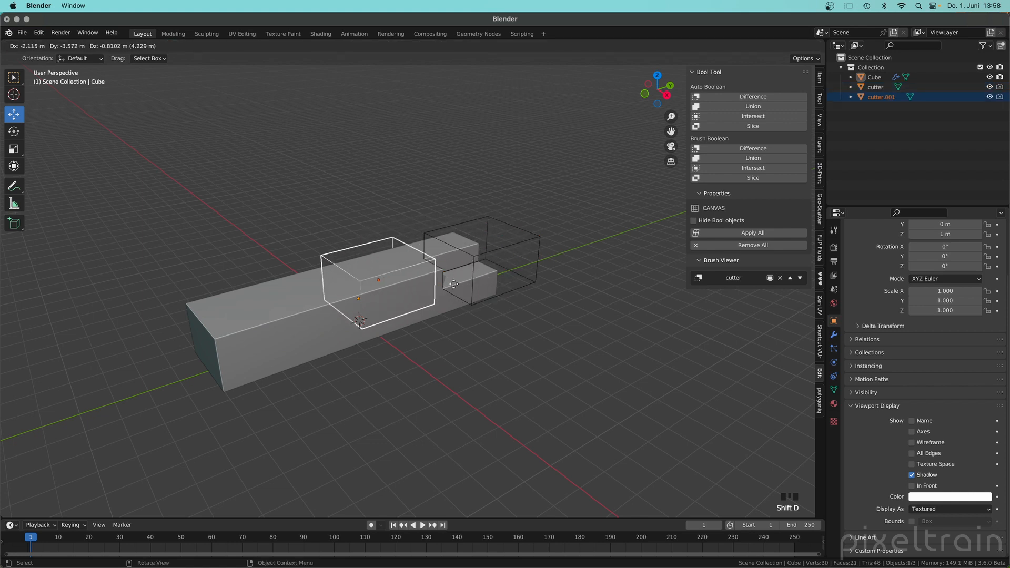
right_click(458, 284)
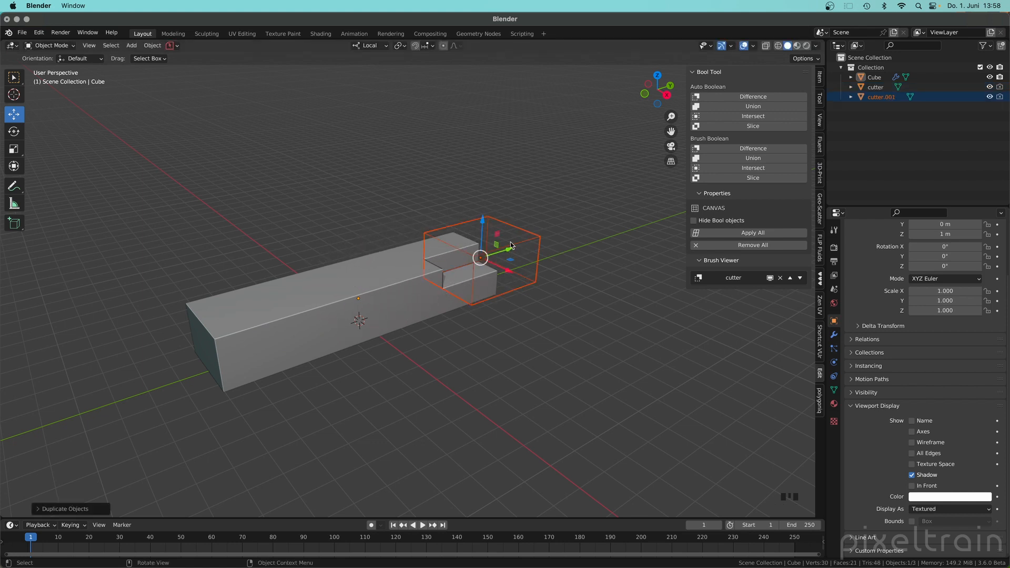
left_click_drag(511, 245, 292, 306)
Tilt the copied cutter in the right orthographic view over the block's uncut end
key("KP_3")
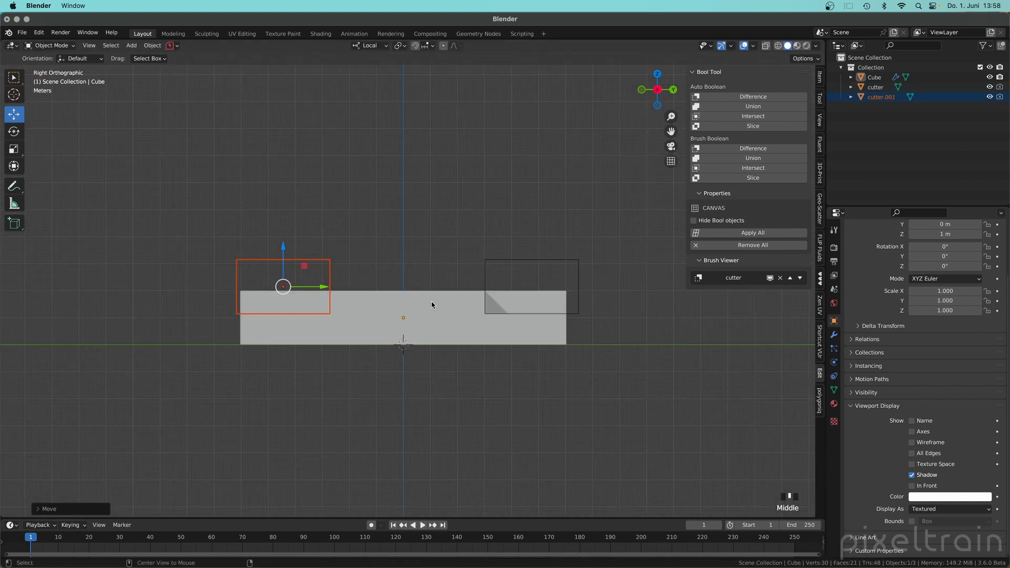
key("r")
left_click(409, 375)
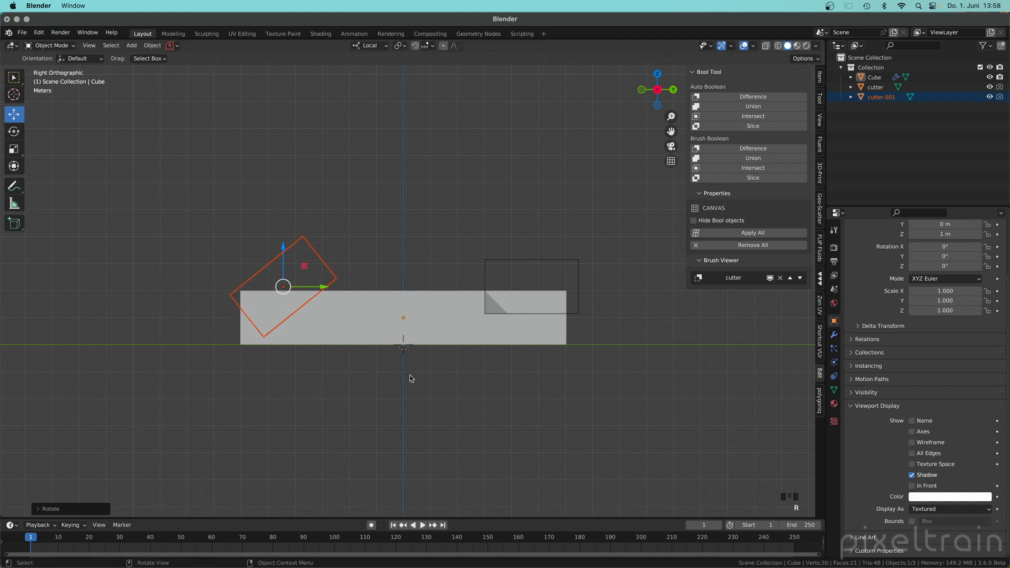
Move the tilted cutter lower over the block's uncut end and along X so it spans the block's full width
key("g")
left_click(361, 377)
middle_click_drag(361, 377, 329, 307)
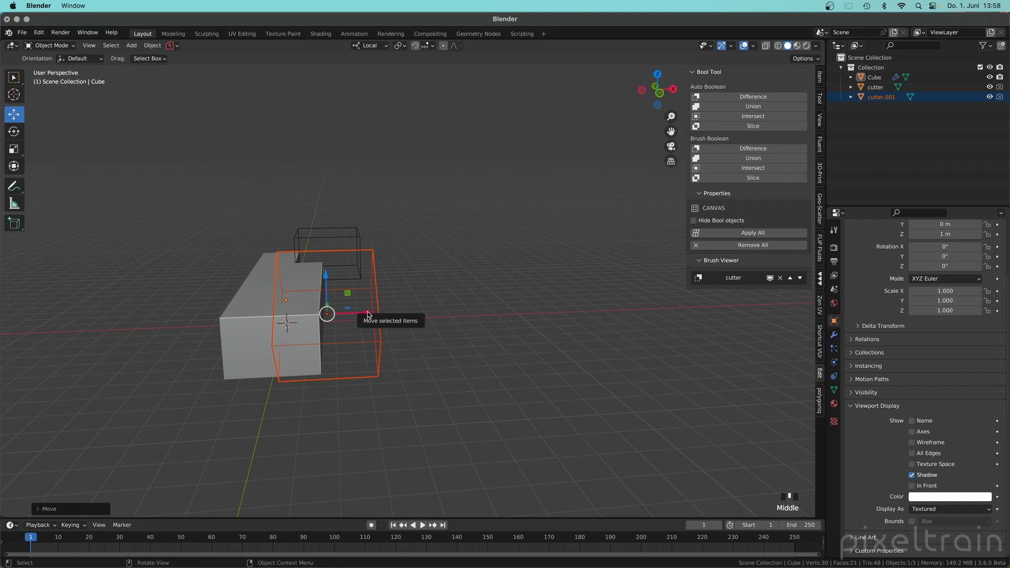
left_click_drag(367, 315, 320, 315)
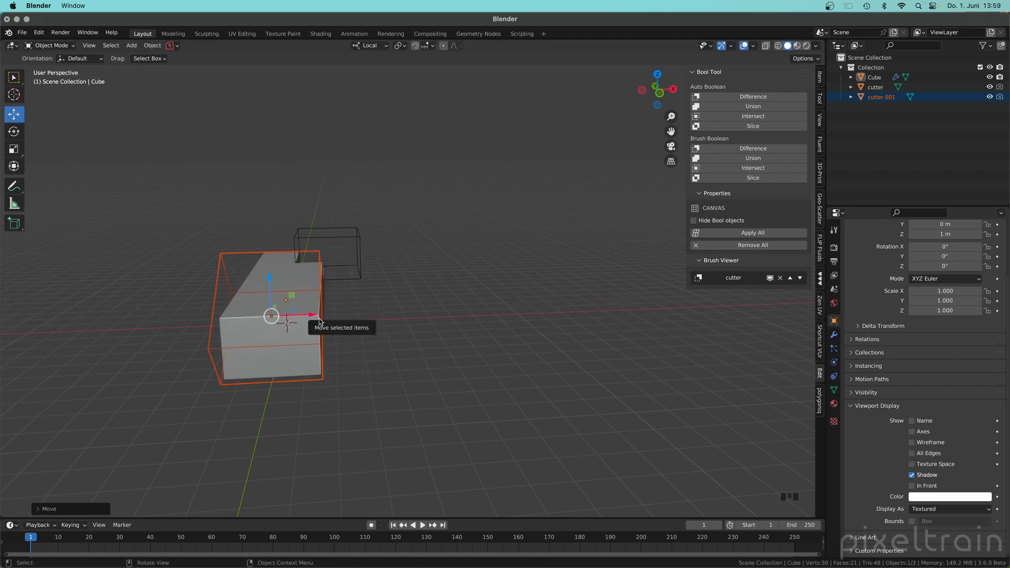
Widen the tilted cutter along X so it extends past both sides of the block, and apply its scale
key("s")
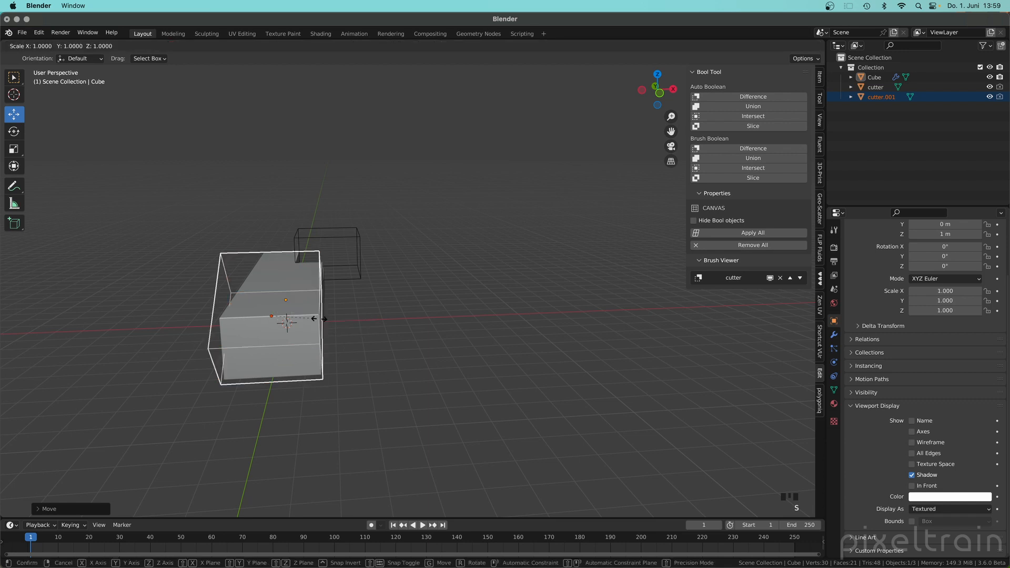
key("x")
left_click(336, 322)
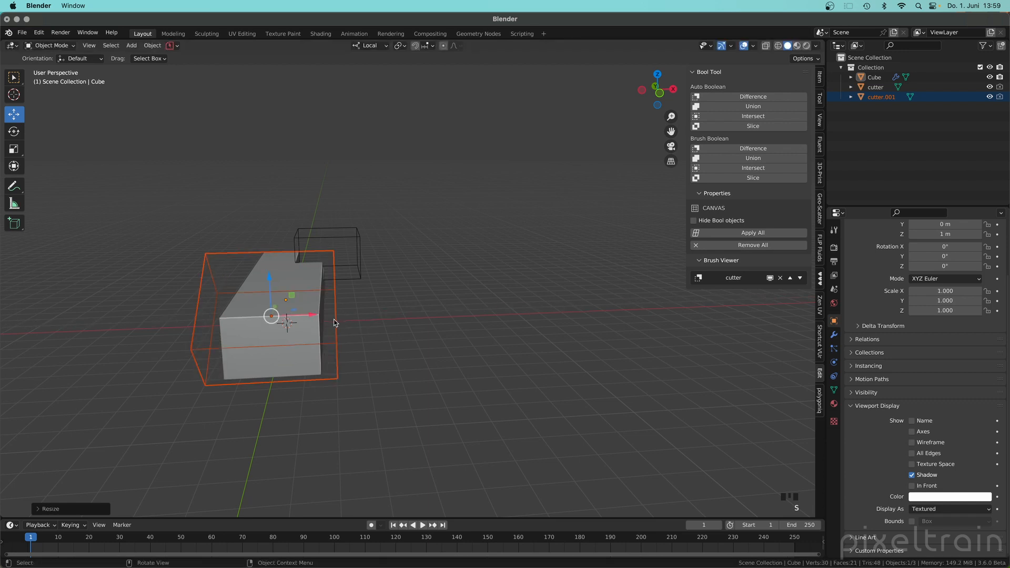
key("ctrl+a")
left_click(435, 327)
Raise the tilted cutter slightly along its local Z axis over the block's end
middle_click_drag(434, 325, 348, 311)
key("g")
key("z")
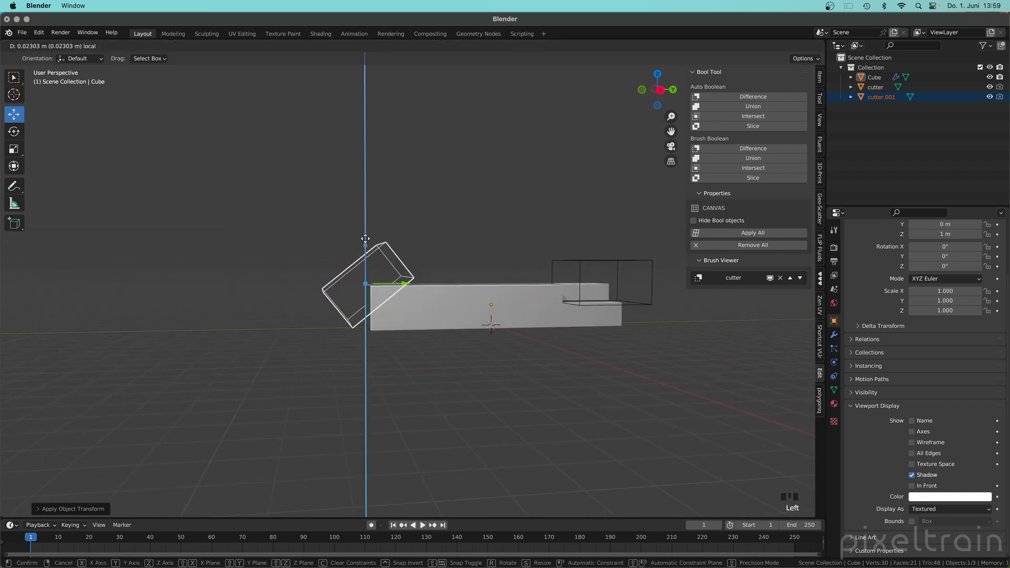
left_click(448, 367)
left_click(449, 367)
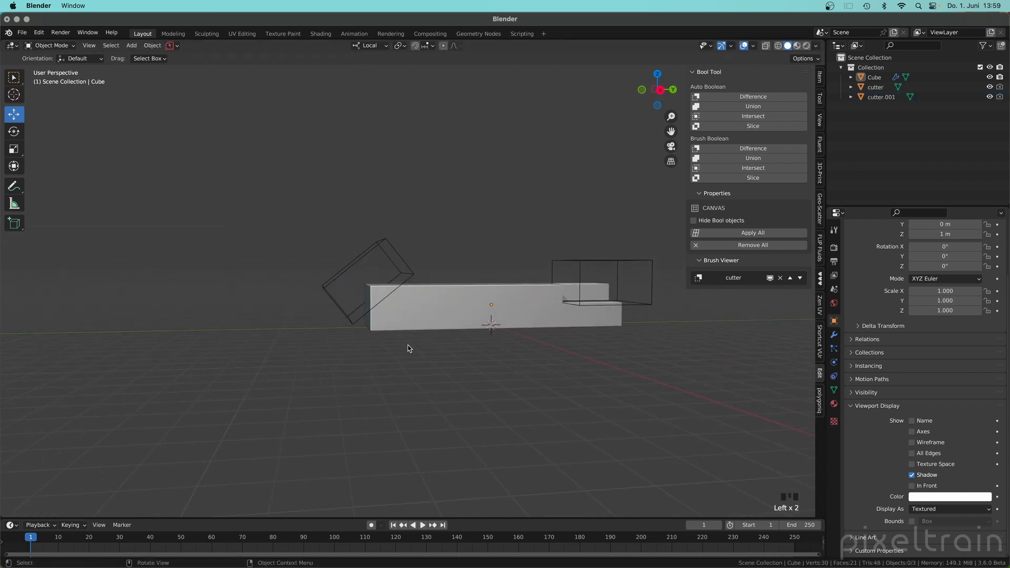
Subtract the tilted cutter from the long block with a Brush Boolean Difference
left_click(315, 279)
left_click(481, 286, "shift")
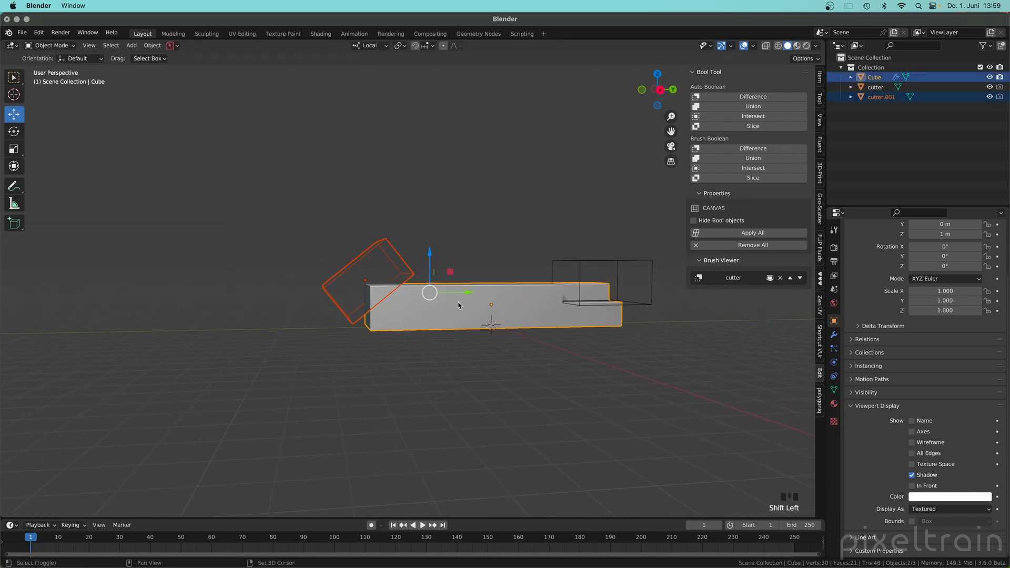
left_click(727, 149)
mouse_move(542, 198)
middle_mouse_down()
mouse_move(510, 308)
mouse_move(354, 314)
mouse_move(311, 349)
mouse_move(523, 311)
mouse_move(454, 304)
middle_mouse_up()
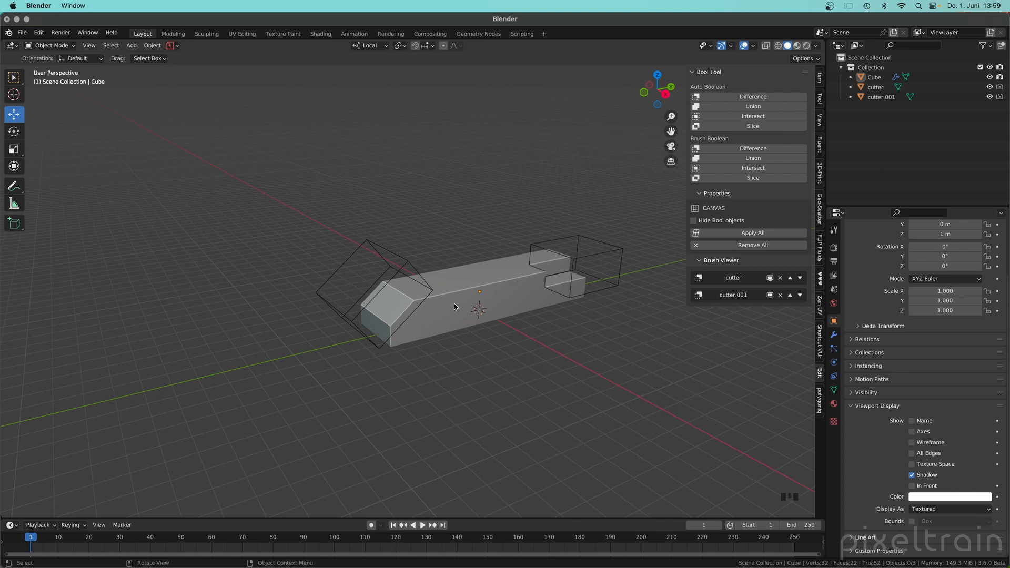
Switch the viewport visibility of the cutter and cutter.001 brushes off and on again to compare each cut
left_click(702, 261)
left_click(703, 262)
left_click(770, 278)
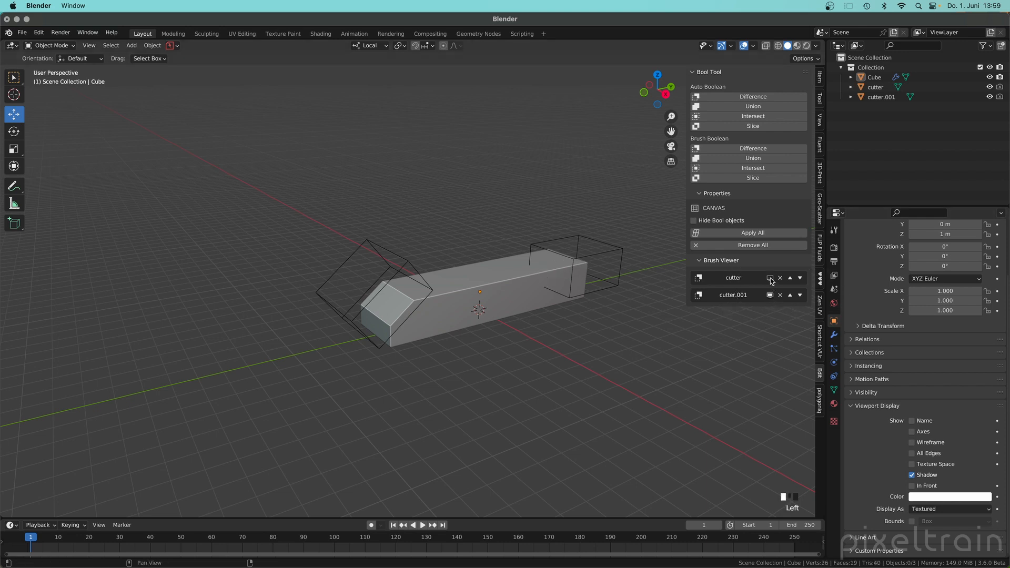
left_click(771, 279)
left_click(771, 296)
left_click(771, 296)
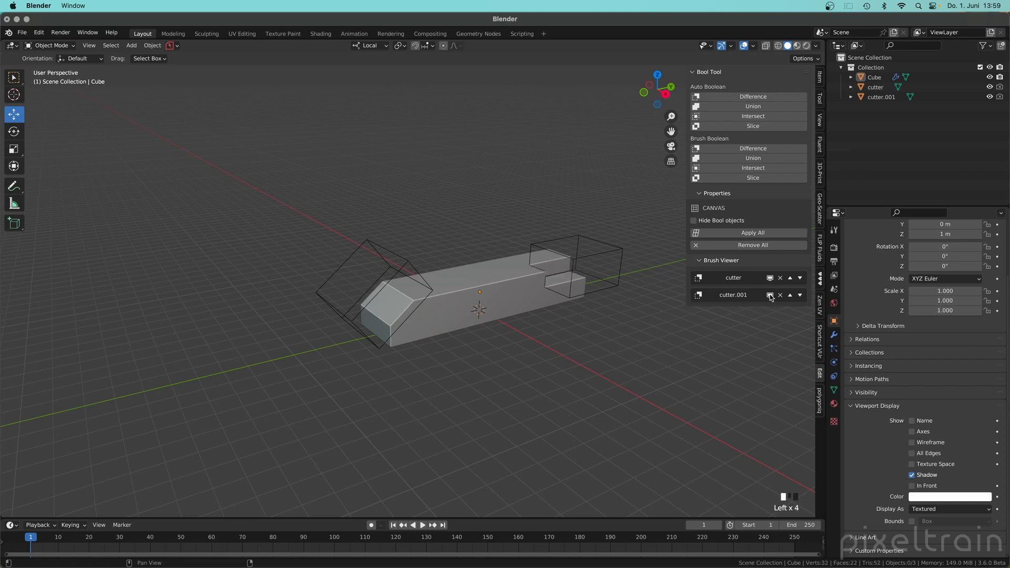
left_click(770, 296)
left_click(771, 295)
left_click(771, 279)
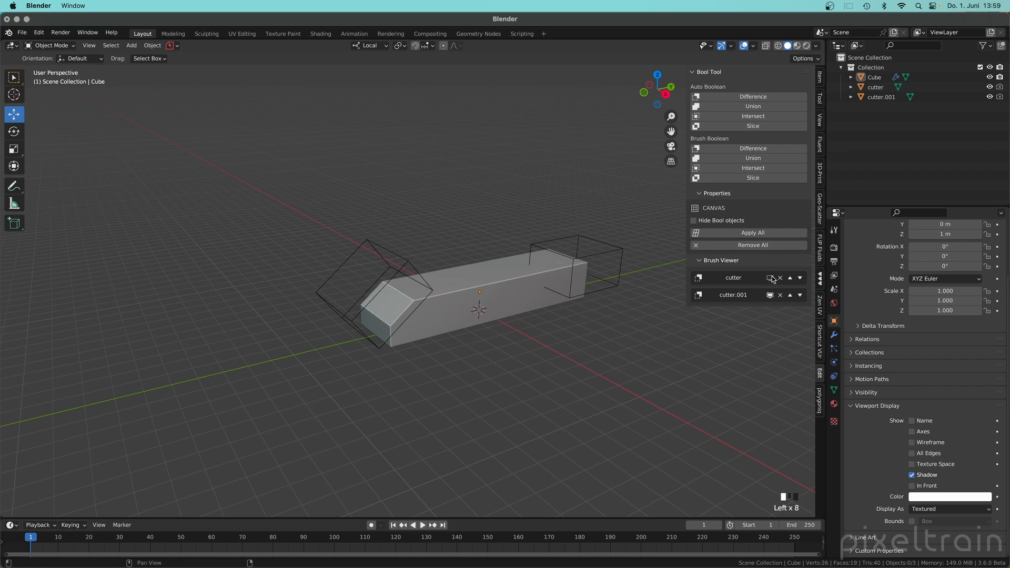
left_click(771, 279)
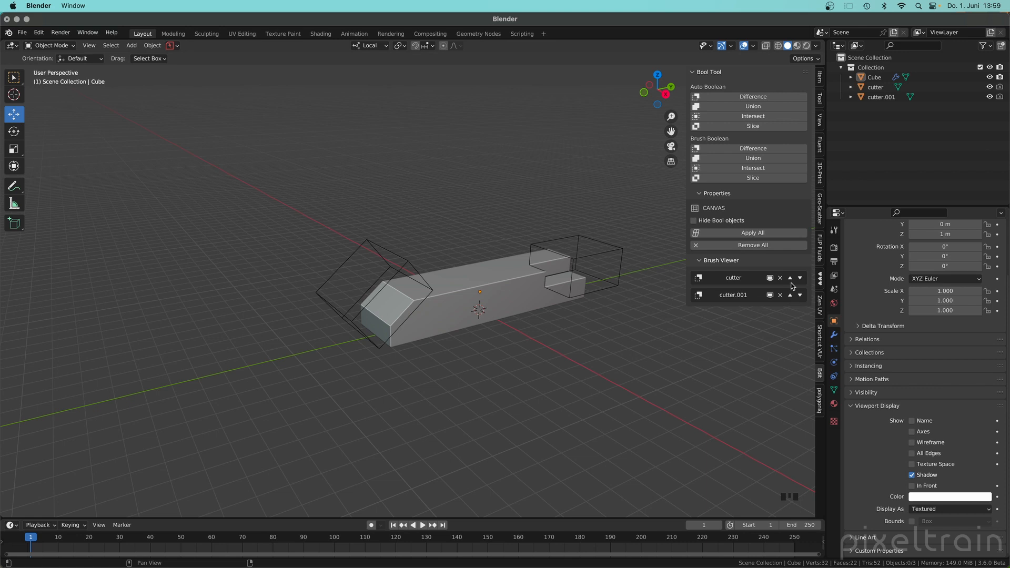
Show the block's modifier stack to examine the Boolean modifiers behind the two brush cuts
scroll(564, 309, "down", 4)
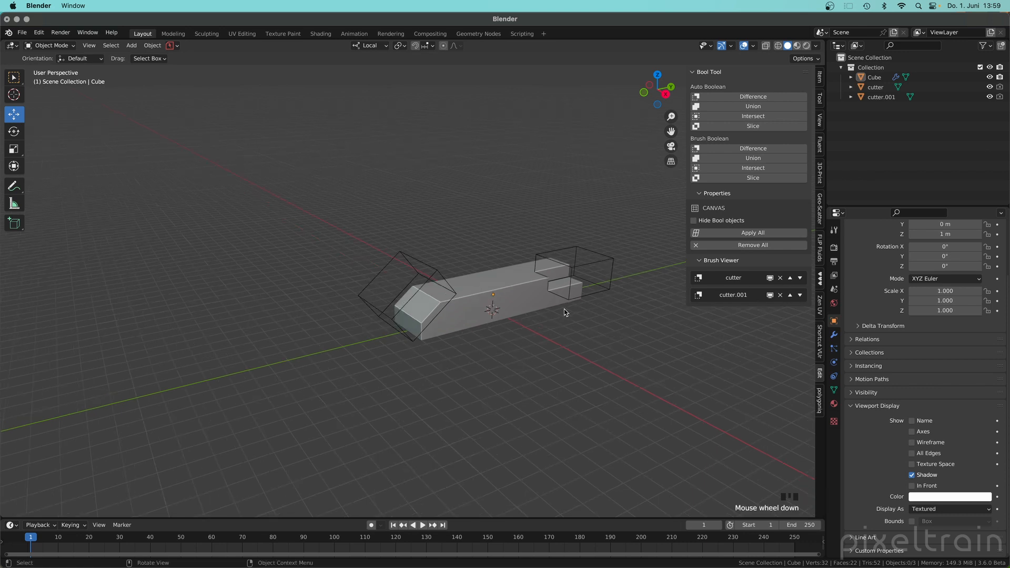
scroll(560, 312, "up", 5)
middle_click_drag(560, 309, 535, 333, "shift")
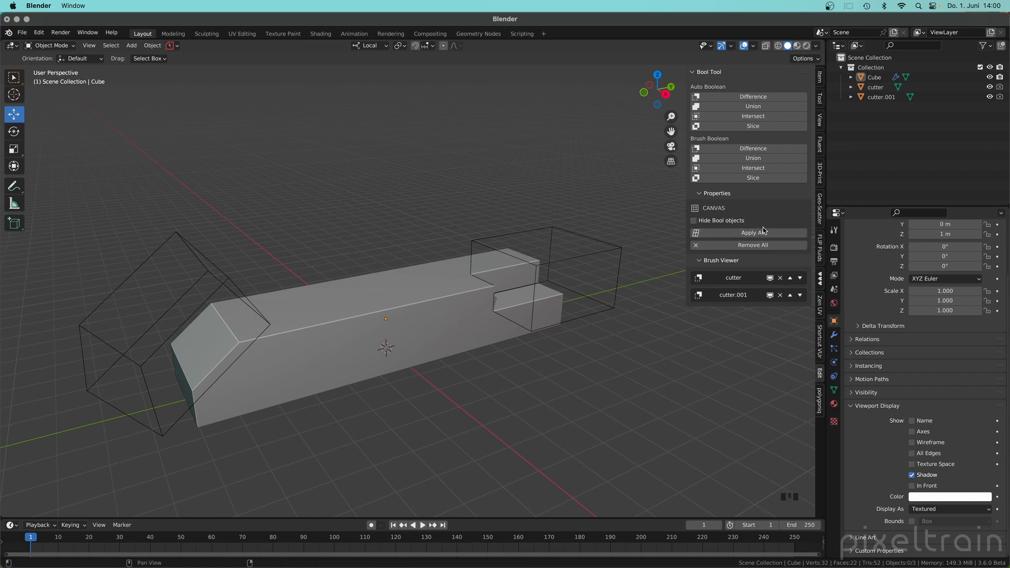
left_click(834, 335)
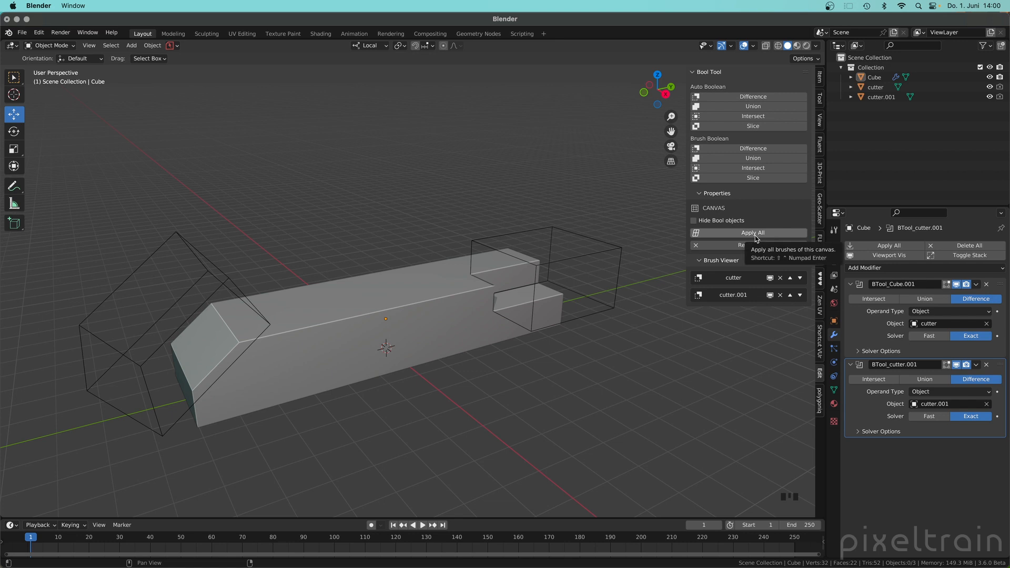
left_click(642, 421)
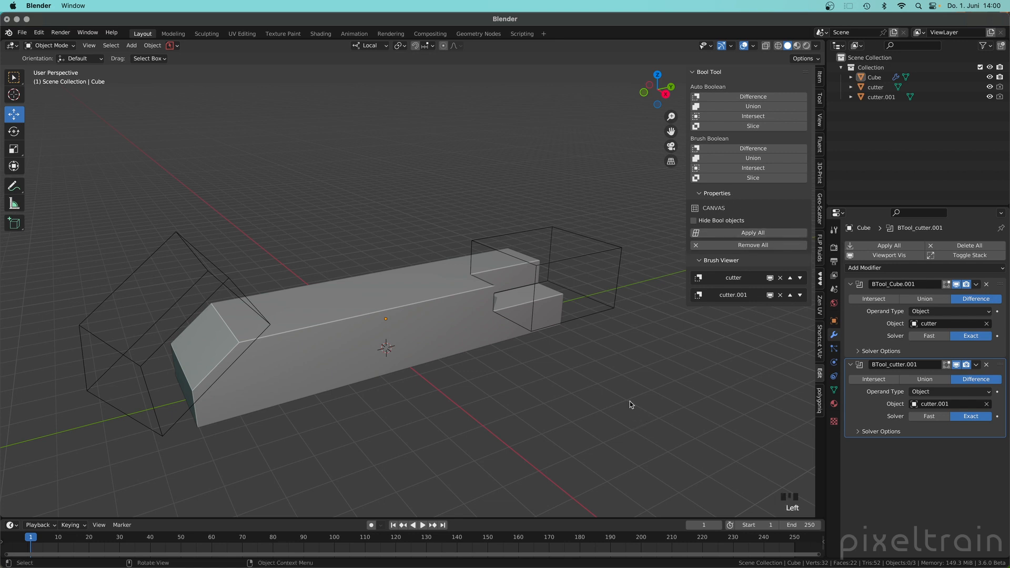
Move the cutter at the notched end slightly outward along X and make it the active object
left_click(616, 260)
middle_click_drag(614, 261, 604, 305)
left_click_drag(604, 305, 608, 312)
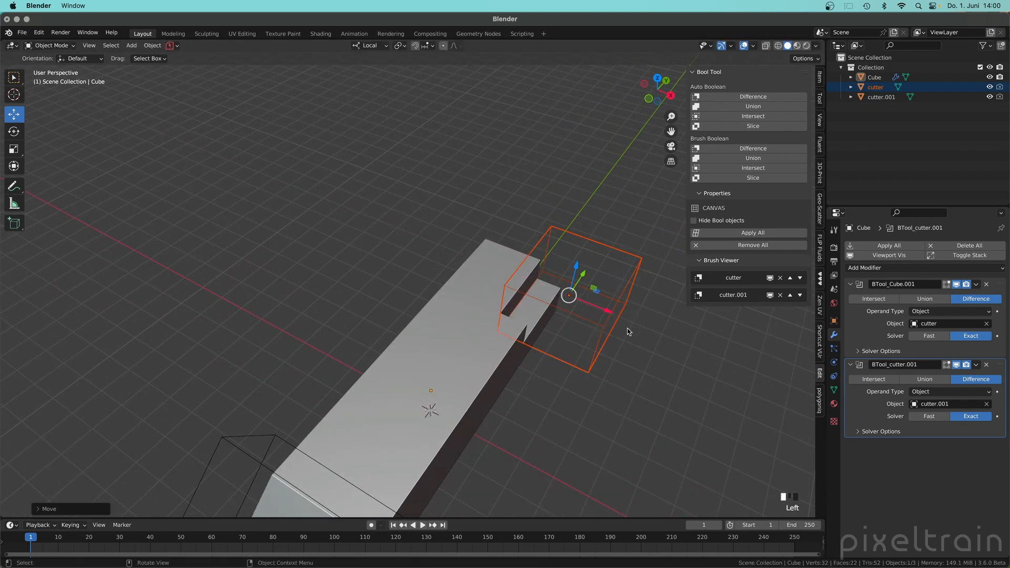
left_click(598, 354)
left_click(598, 354)
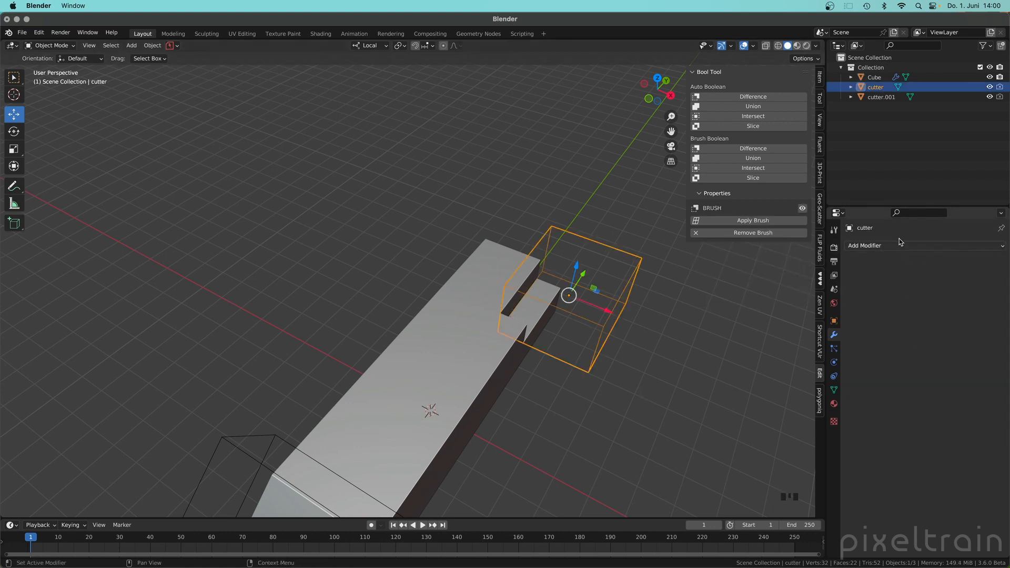
Reselect the block to show its modifiers, and move the notch cutter slightly along X toward the block
left_click(685, 372)
left_click(419, 343)
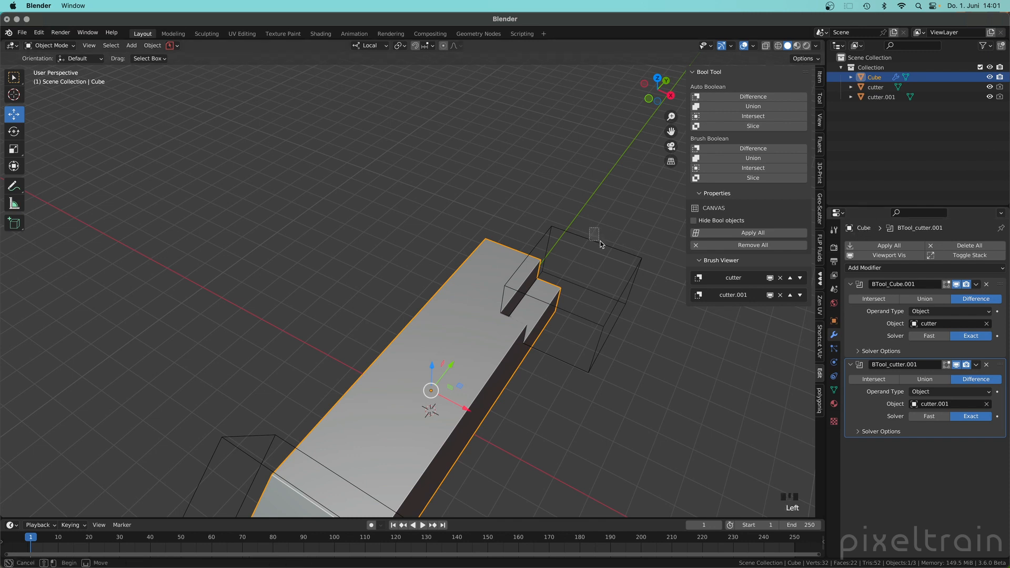
left_click_drag(589, 228, 652, 292)
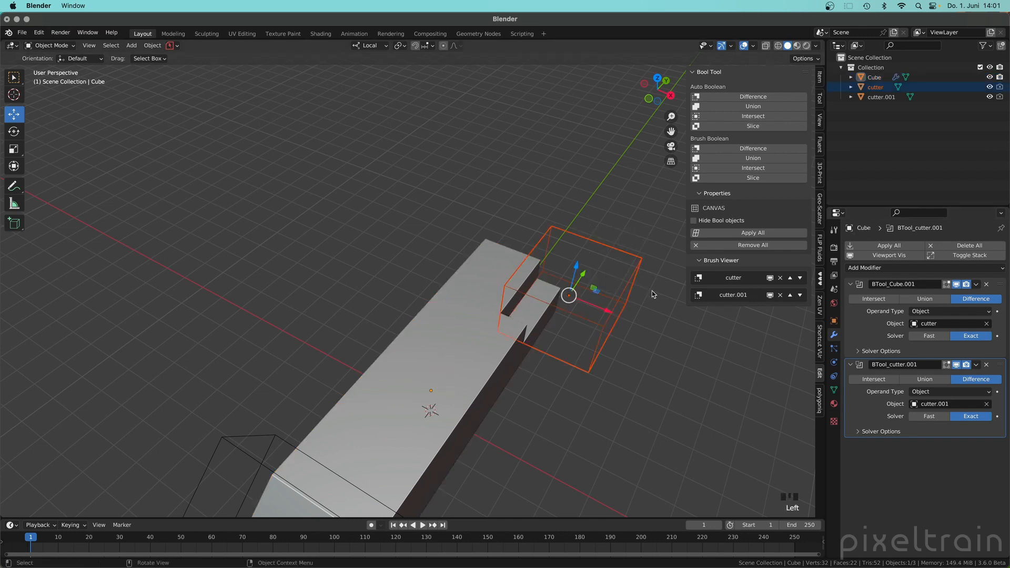
mouse_move(593, 309)
left_mouse_down()
mouse_move(623, 312)
mouse_move(602, 312)
left_mouse_up()
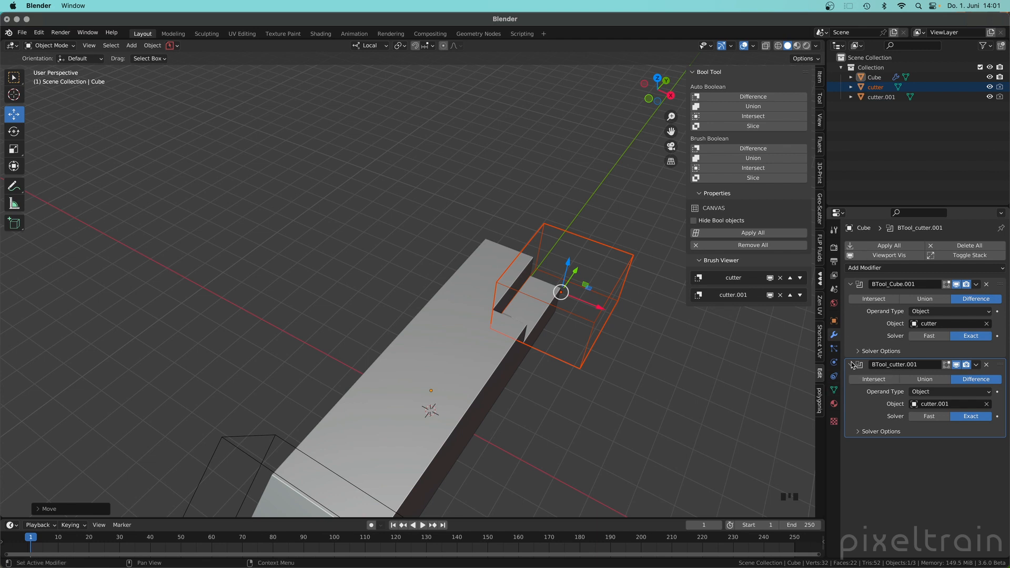
Add a Mirror modifier on the X axis to the notch cutter, using Cube as the mirror object
left_click(633, 260)
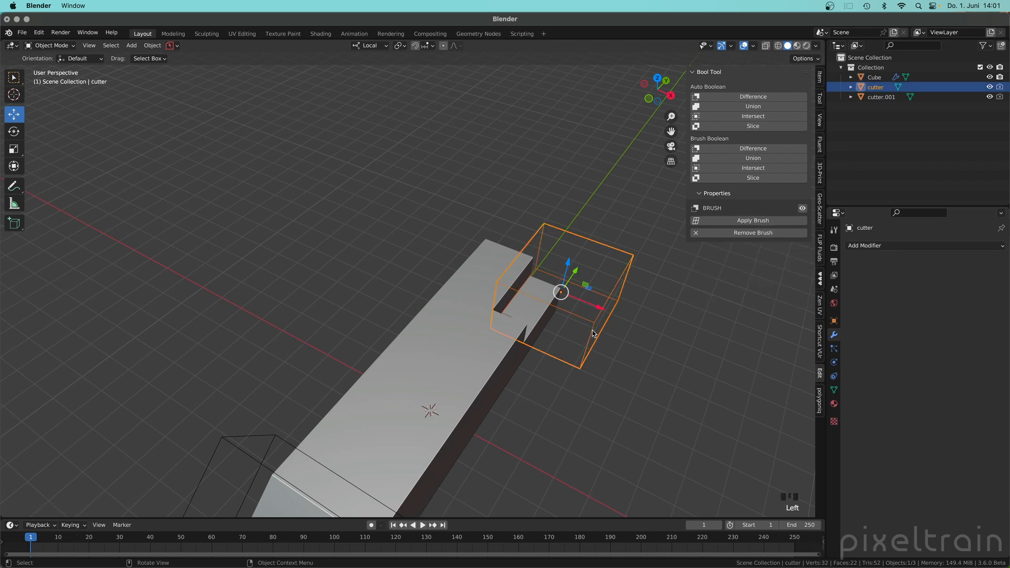
left_click(893, 246)
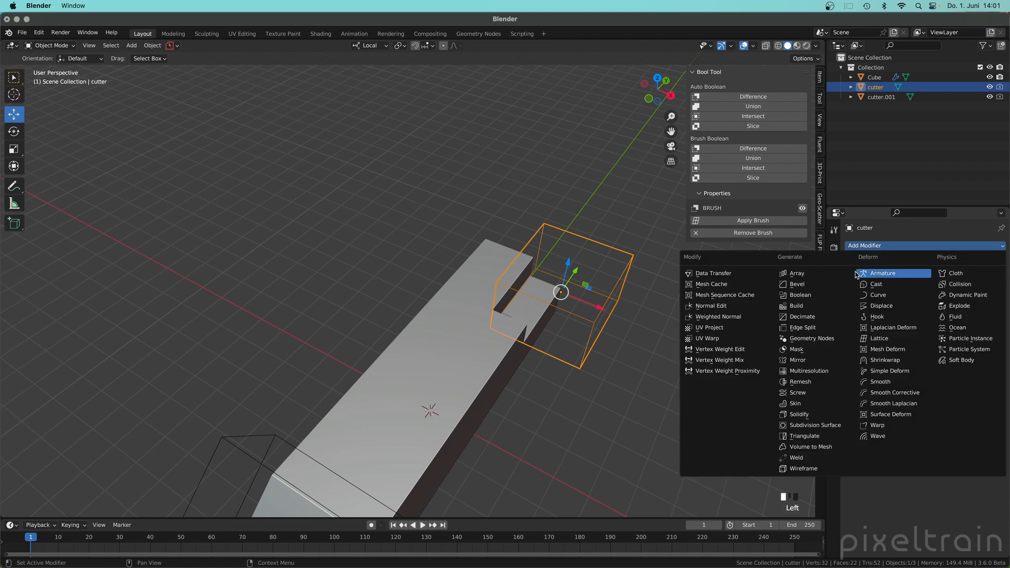
left_click(800, 361)
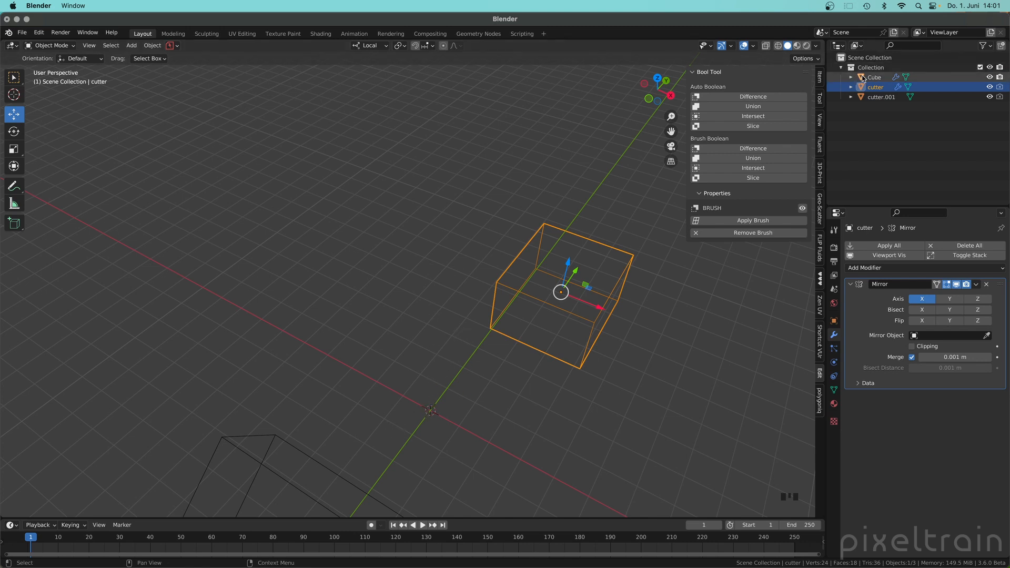
left_click_drag(864, 79, 932, 337)
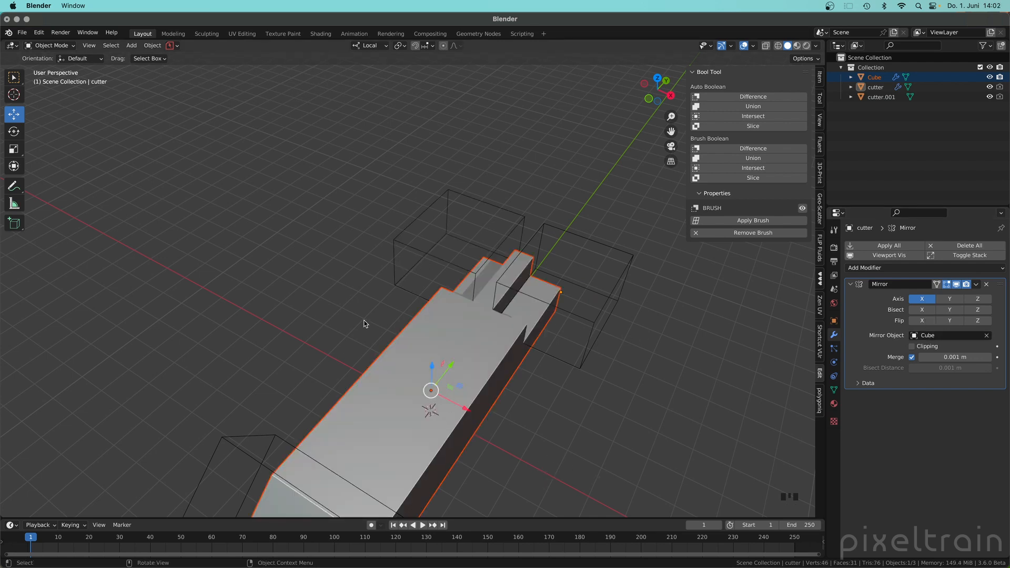
Undo the joint move of block and cutter, and shift only the mirrored cutter slightly outward along X
middle_click_drag(462, 338, 344, 260)
left_click(428, 299, "shift")
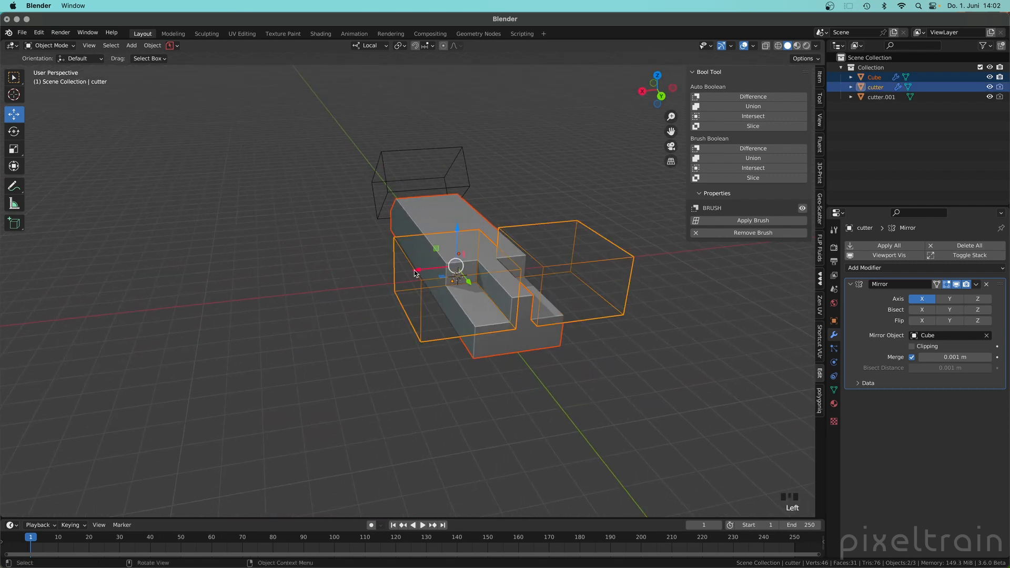
left_click_drag(415, 270, 374, 293)
key("ctrl+z")
left_click(423, 286)
left_click(304, 276)
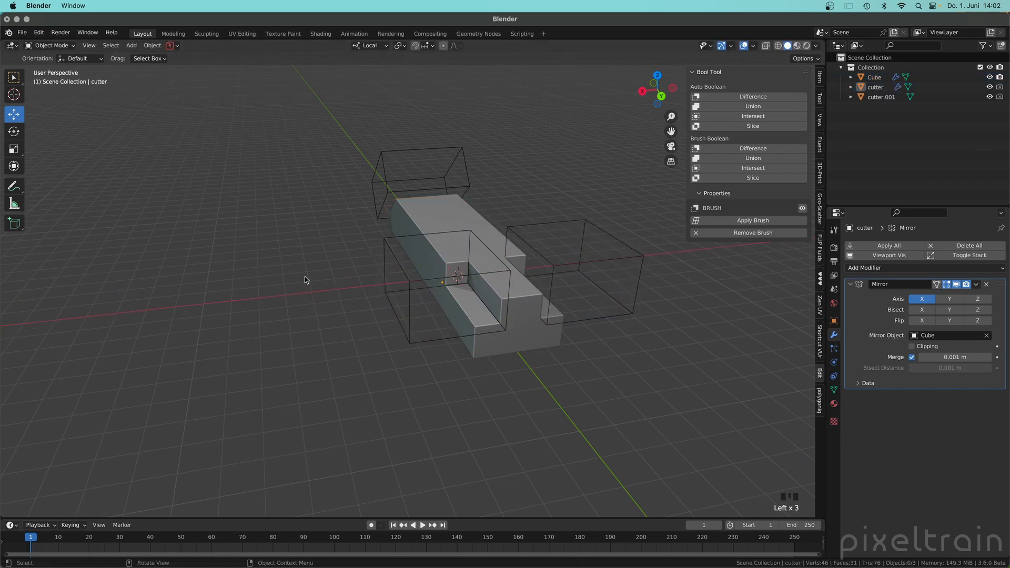
middle_click_drag(305, 276, 396, 275)
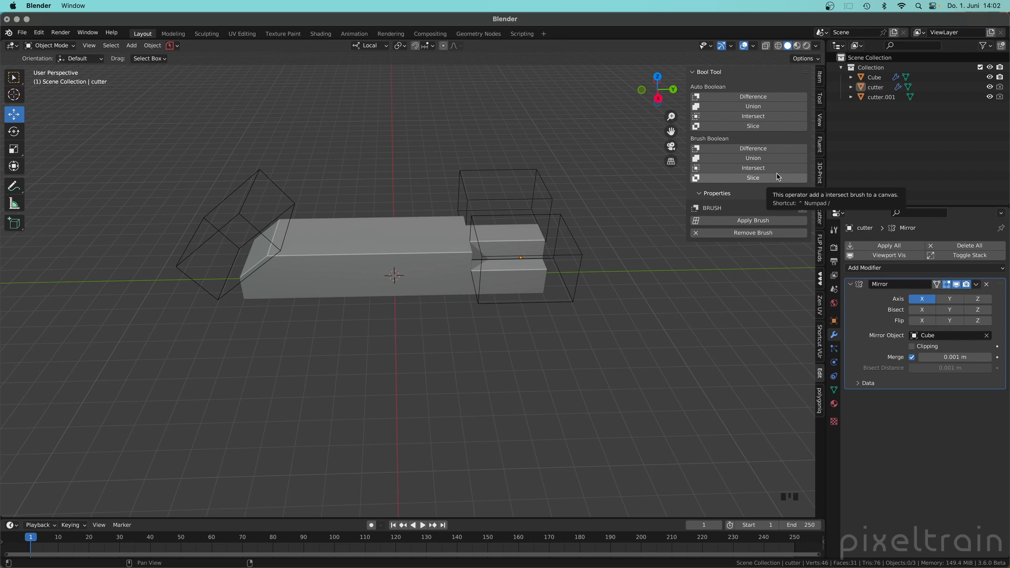
Move both the mirrored cutter and the tilted cutter into a new collection named cutters
left_click(535, 187)
left_click(586, 246)
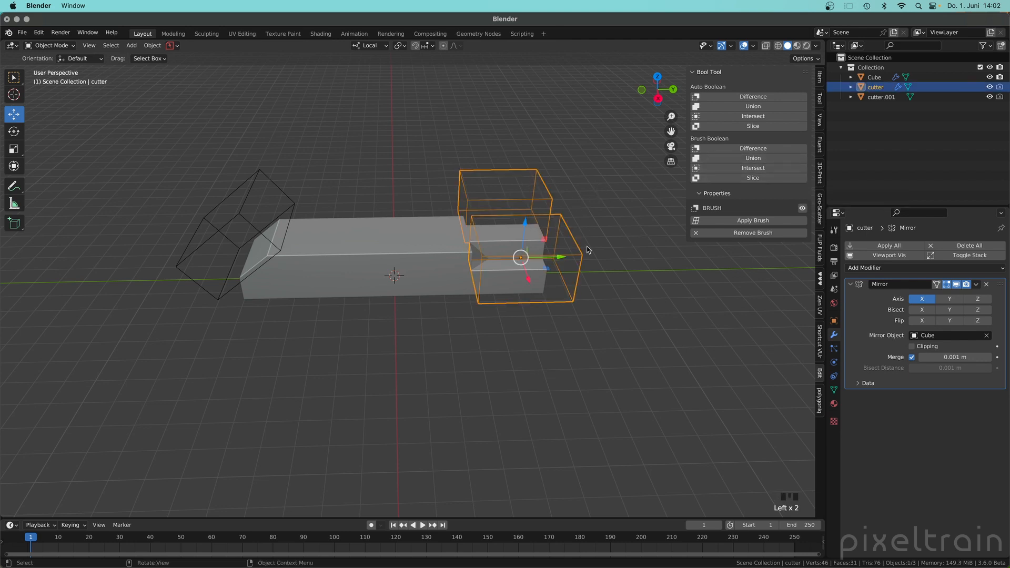
left_click(272, 190, "shift")
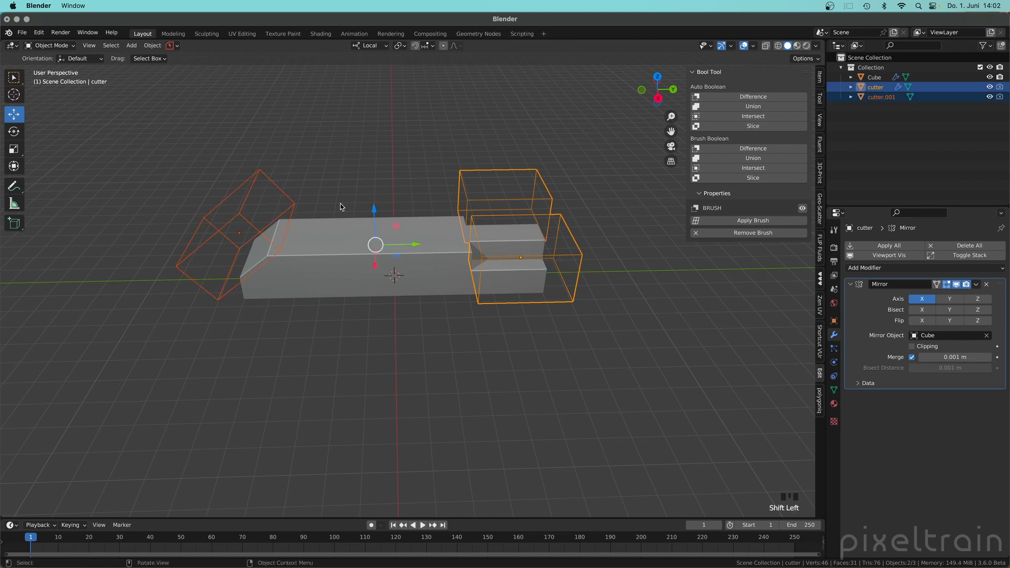
key("m")
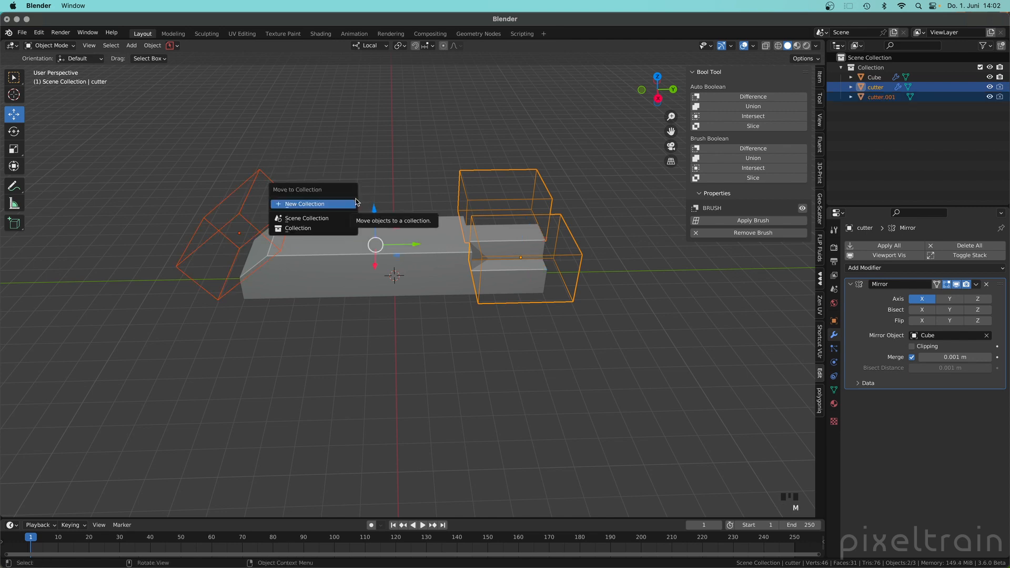
left_click(333, 205)
type("cutters")
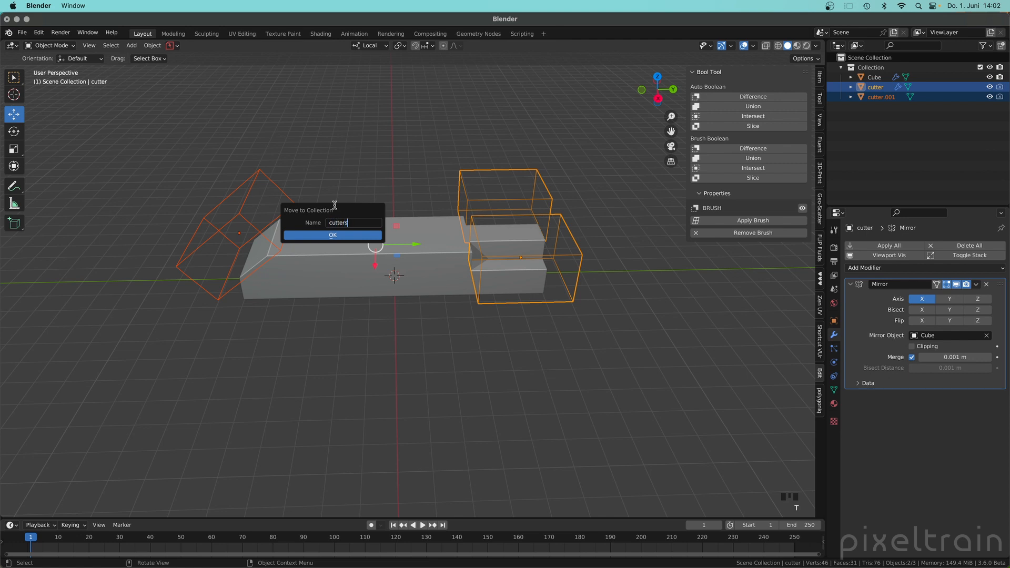
key("Return")
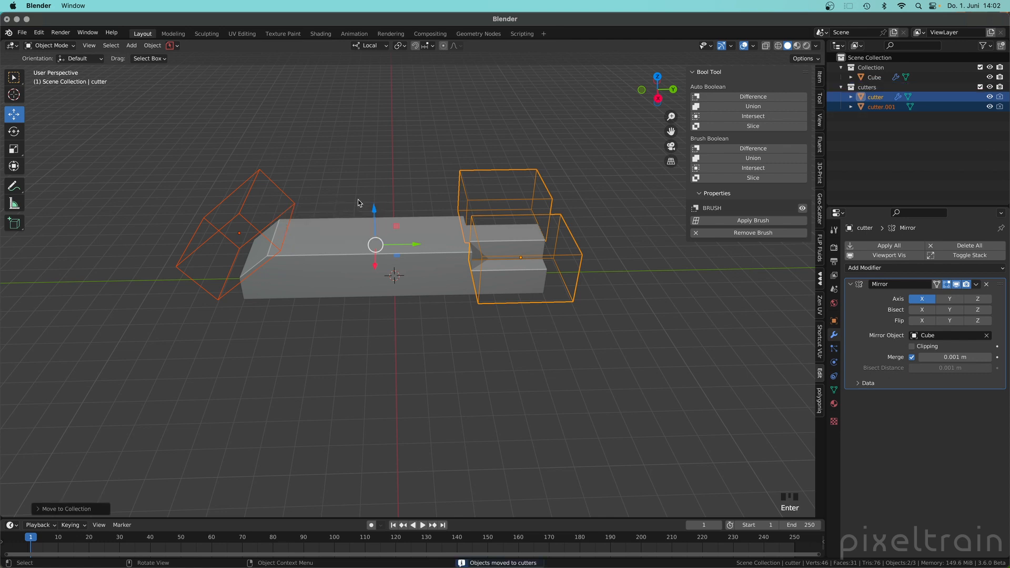
Hide the cutters collection in the viewport
key("shift")
left_click(399, 217, "shift")
key("ctrl+minus")
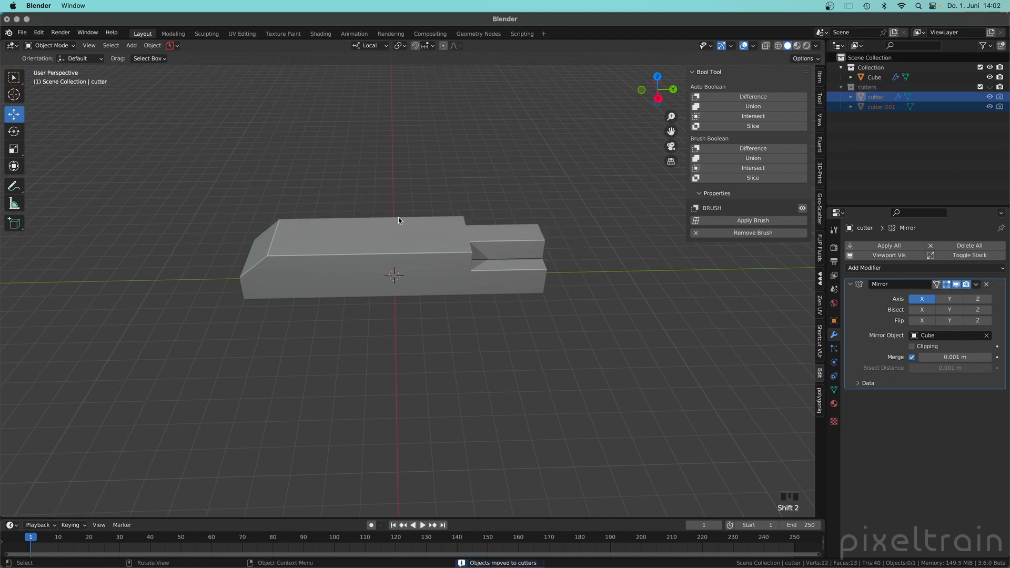
Add a cylinder mesh at the middle of the block in the top orthographic view
mouse_move(399, 217)
middle_mouse_down()
mouse_move(378, 293)
mouse_move(483, 310)
mouse_move(376, 280)
mouse_move(486, 319)
mouse_move(441, 371)
middle_mouse_up()
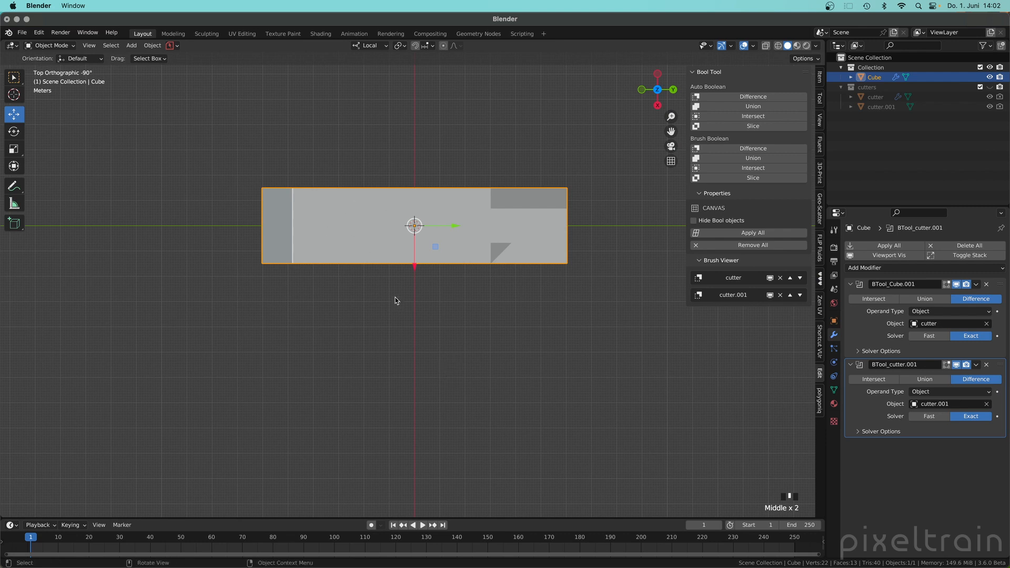
key("shift+a")
mouse_move(369, 298)
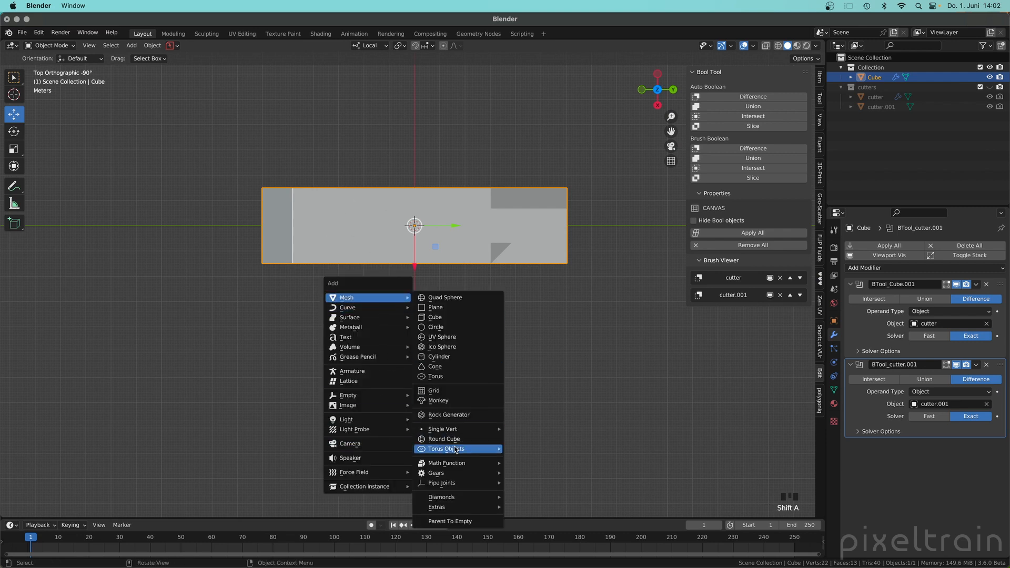
left_click(456, 358)
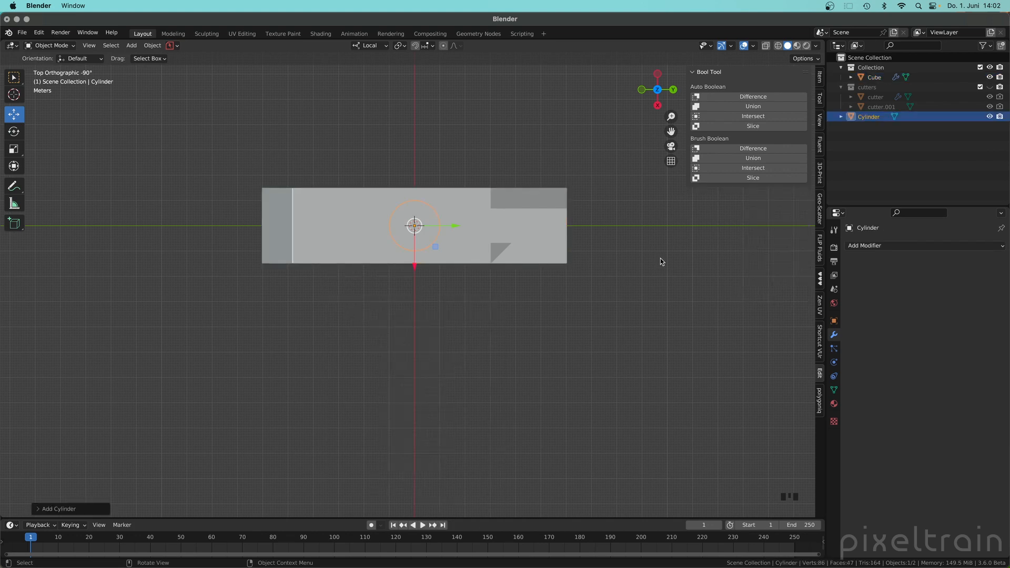
Scale the cylinder to about 0.65 and place it half sunk in the block's top near the sloped end, at about Y -3.5 m, Z 2.2 m
key("s")
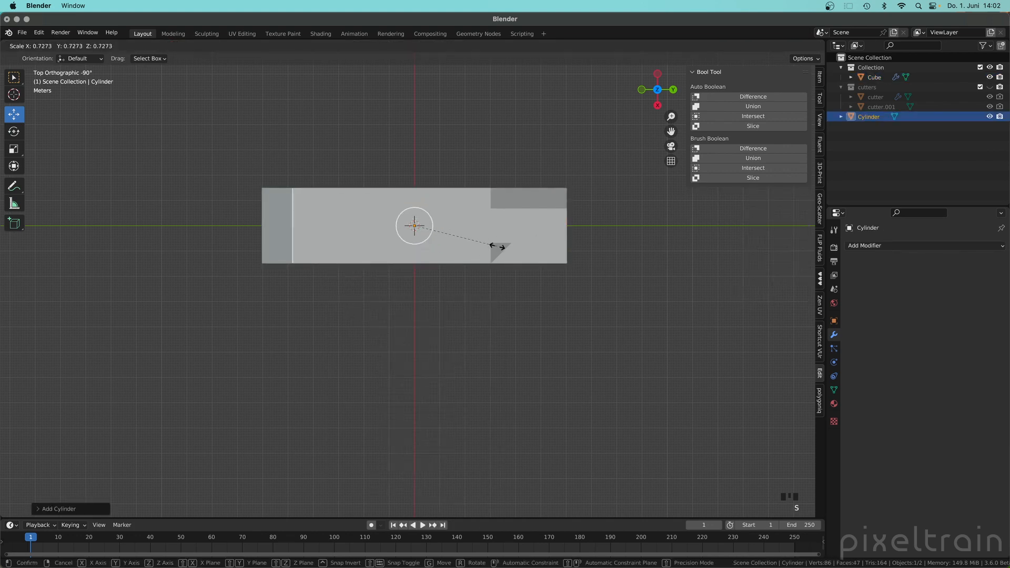
left_click(483, 250)
middle_click_drag(484, 250, 494, 143)
left_click_drag(413, 255, 430, 196)
left_click_drag(453, 239, 360, 240)
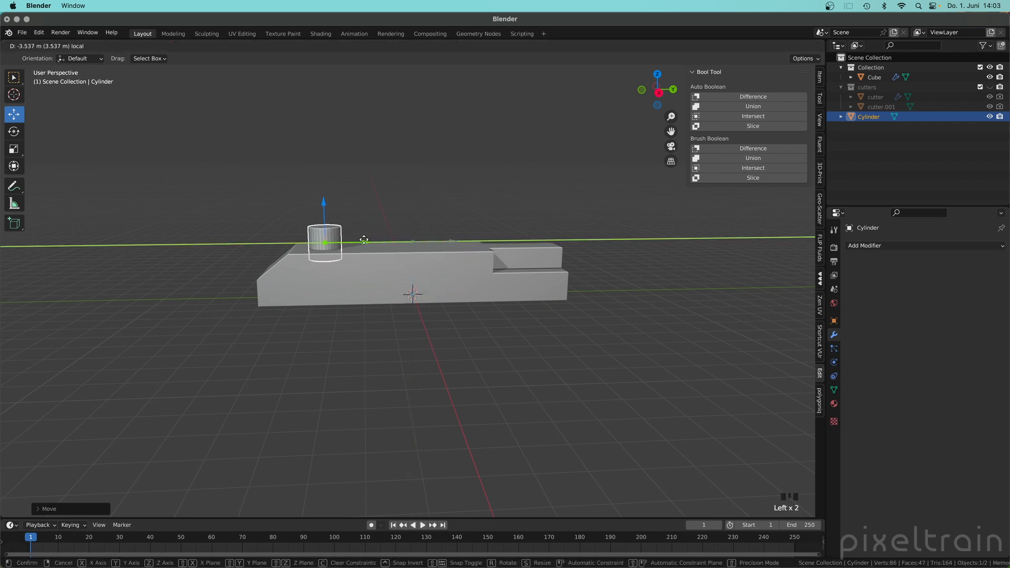
middle_click_drag(360, 240, 294, 284)
scroll(336, 258, "up", 3)
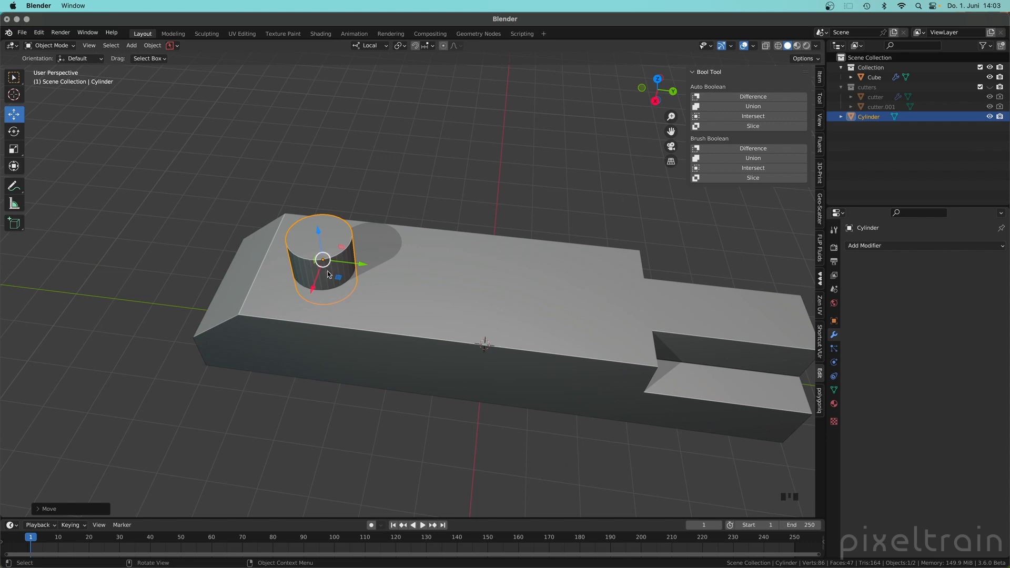
middle_click_drag(304, 266, 291, 263)
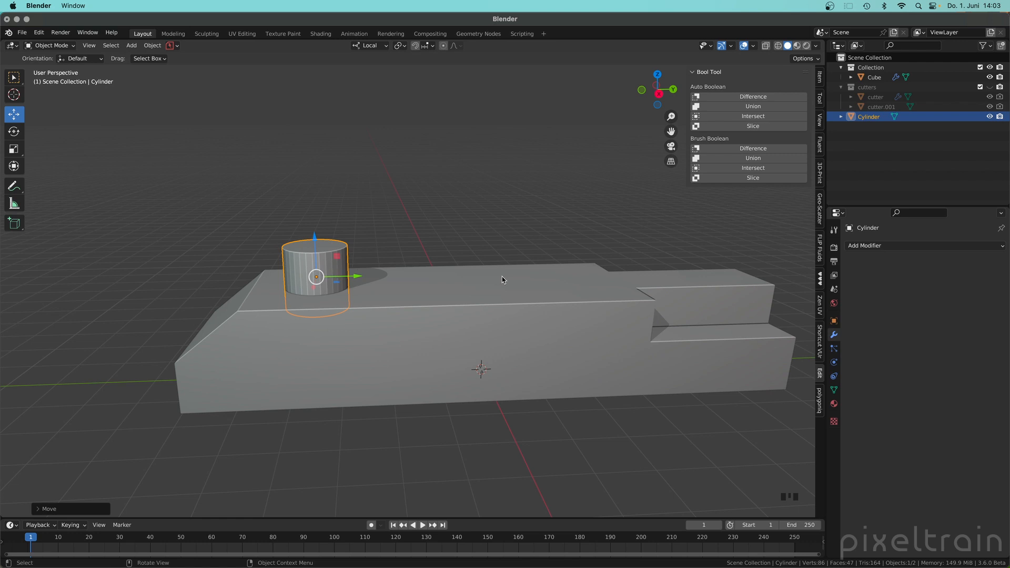
Add an Array modifier to the cylinder with a count of 3 and relative offset factors X 0 and Y 1.38
left_click(955, 245)
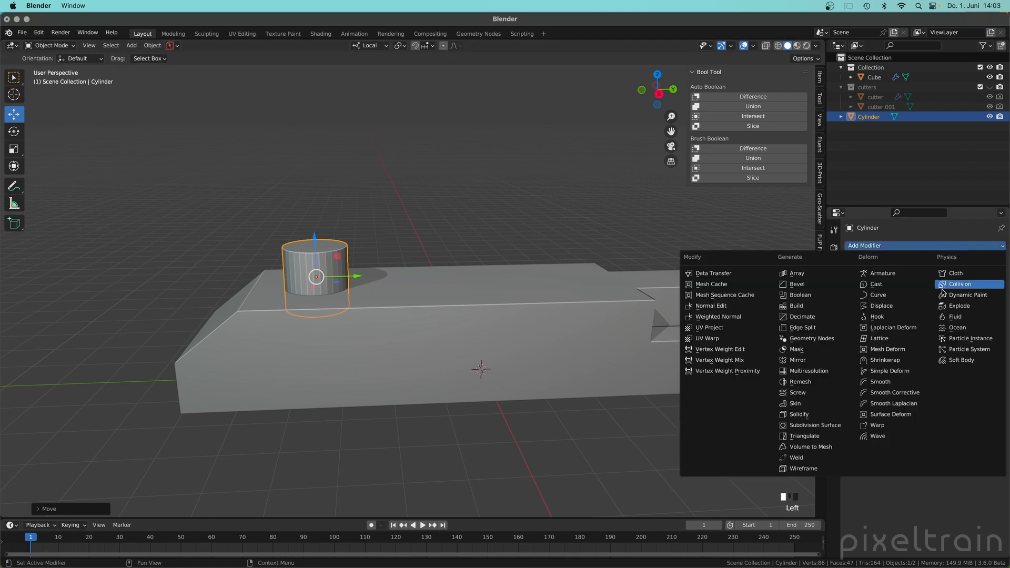
left_click(800, 274)
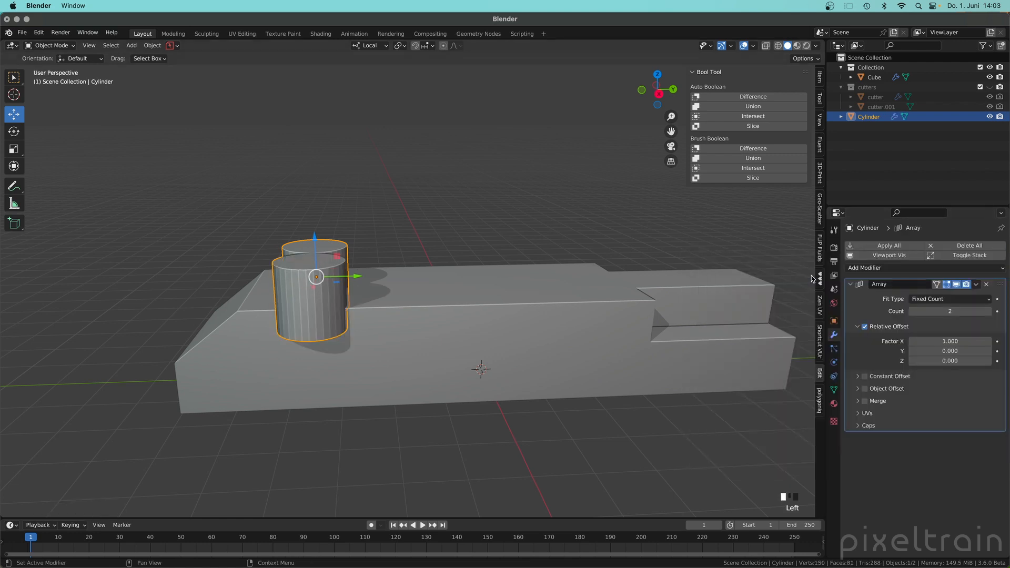
left_click(962, 351)
type("1")
key("Return")
left_click(961, 341)
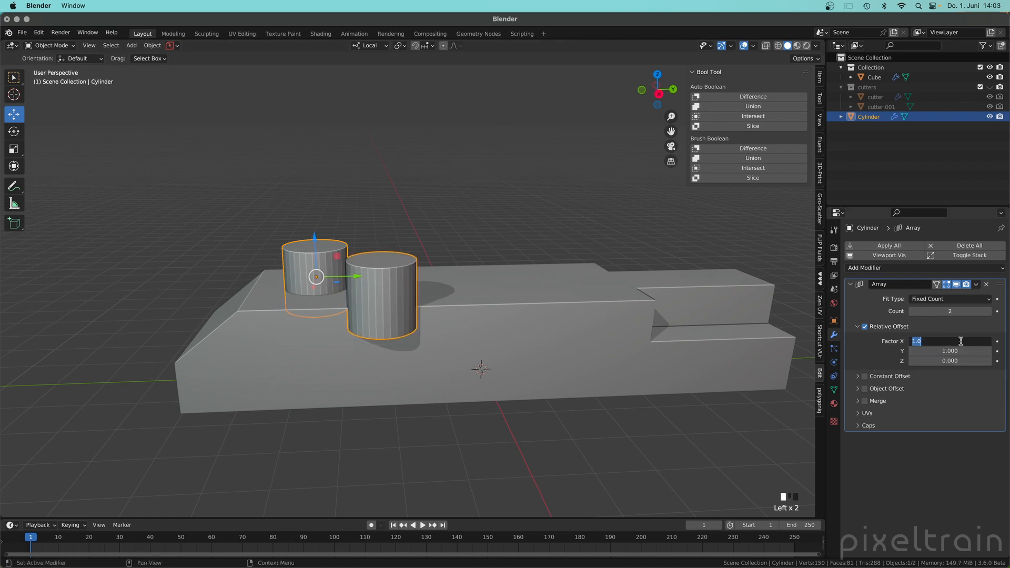
type("0")
key("Return")
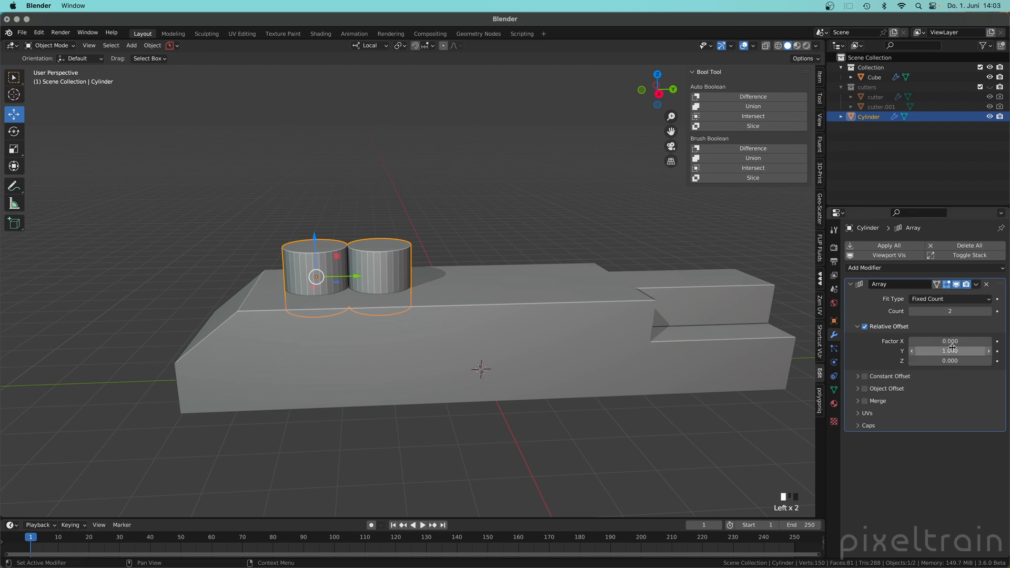
mouse_move(951, 351)
left_mouse_down()
mouse_move(982, 351)
mouse_move(954, 351)
mouse_move(968, 351)
left_mouse_up()
left_click(992, 311)
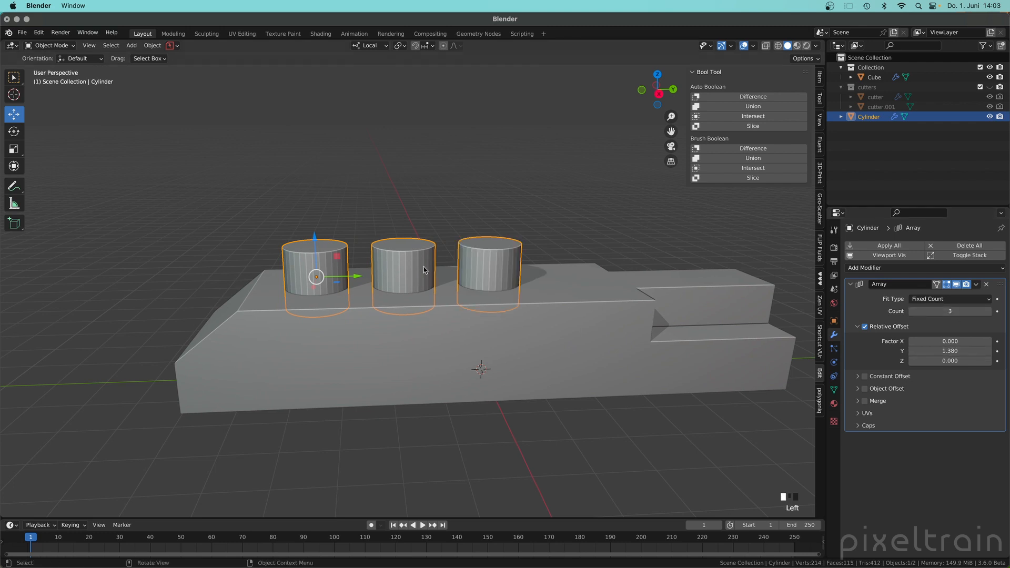
Subtract the row of arrayed cylinders from the block with a Bool Tool brush Difference, keeping the block as the active object
middle_click_drag(425, 270, 526, 279)
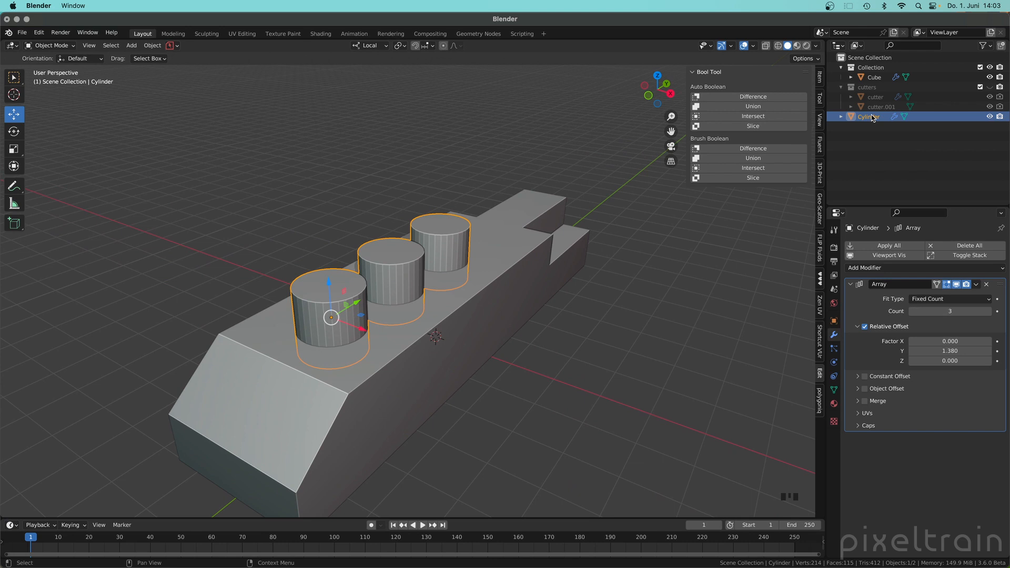
left_click(614, 266)
left_click(323, 311)
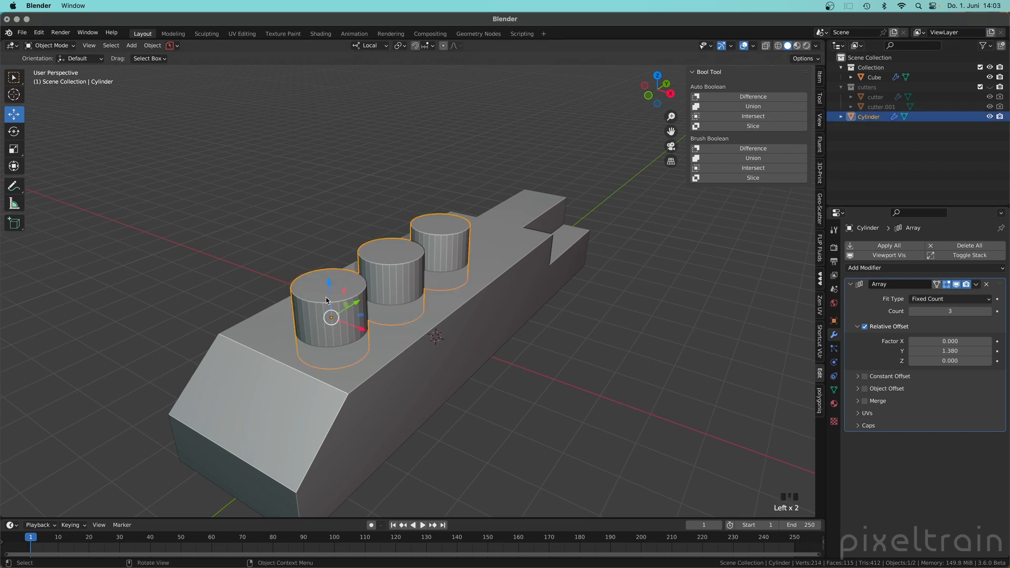
left_click(374, 394, "shift")
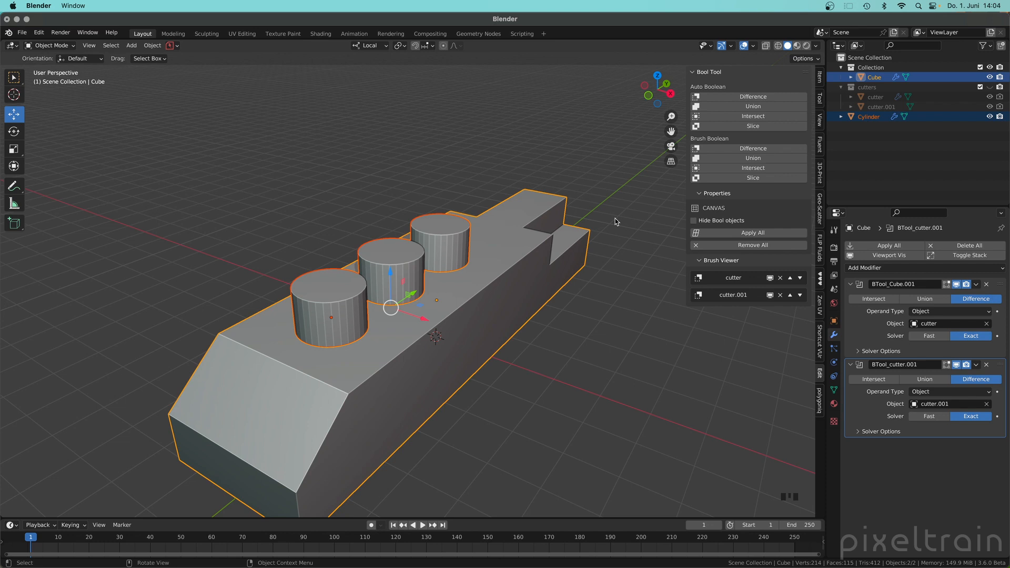
key("shift+ctrl+b")
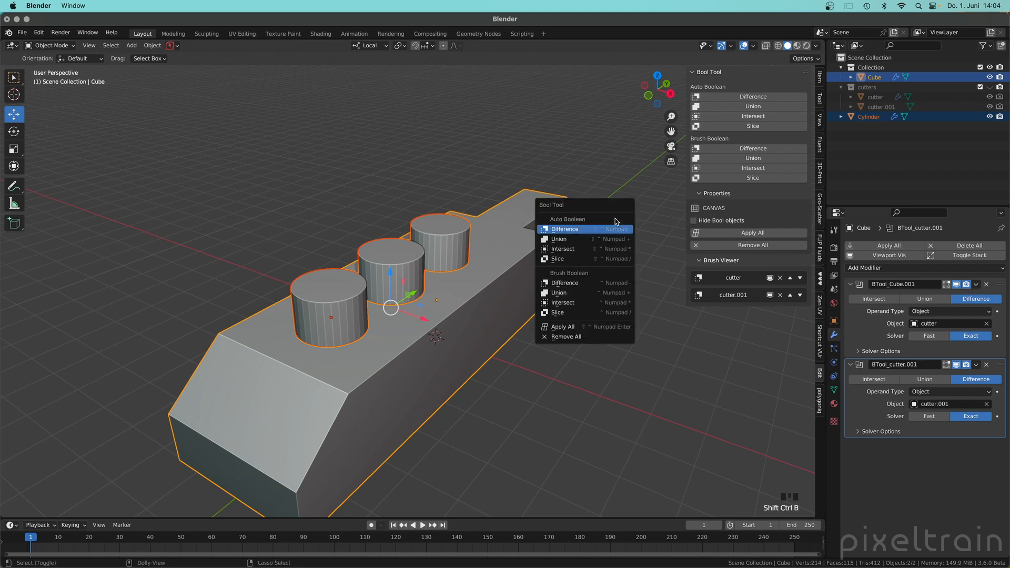
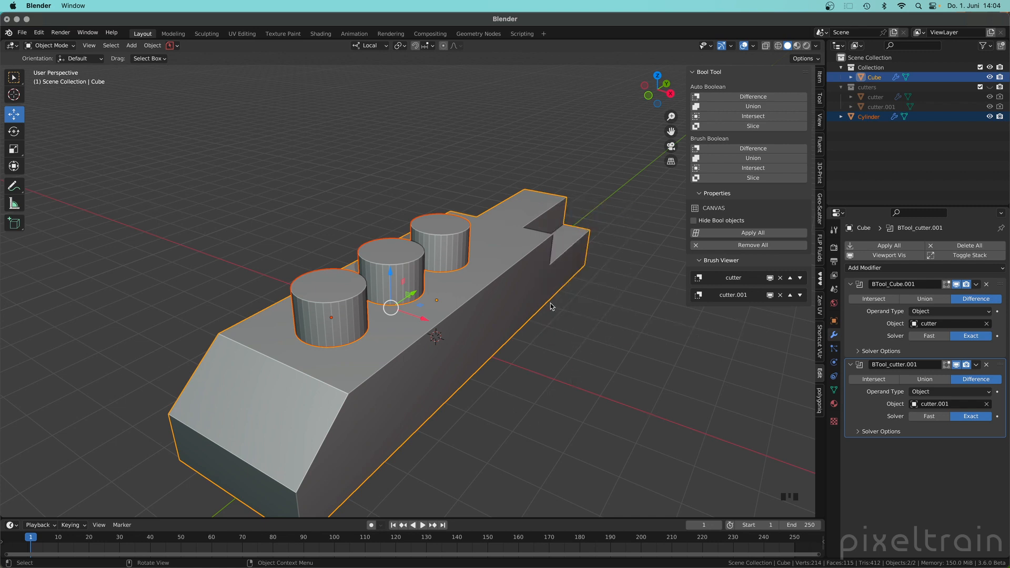
key("ctrl")
key("ctrl+KP_Subtract")
mouse_move(551, 303)
middle_mouse_down()
mouse_move(462, 376)
mouse_move(331, 322)
mouse_move(358, 294)
mouse_move(374, 336)
mouse_move(414, 320)
mouse_move(400, 311)
middle_mouse_up()
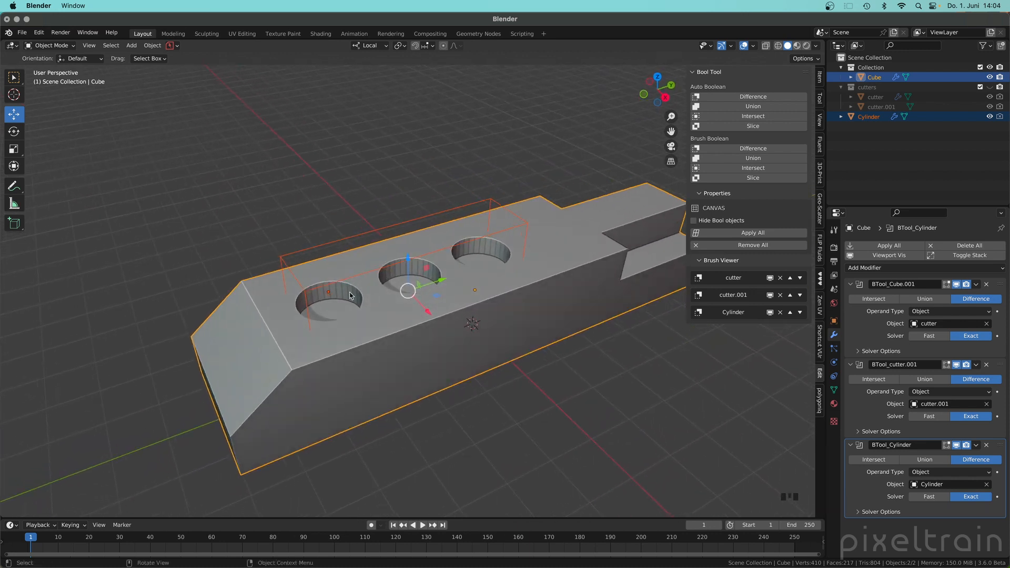
scroll(284, 303, "up", 3)
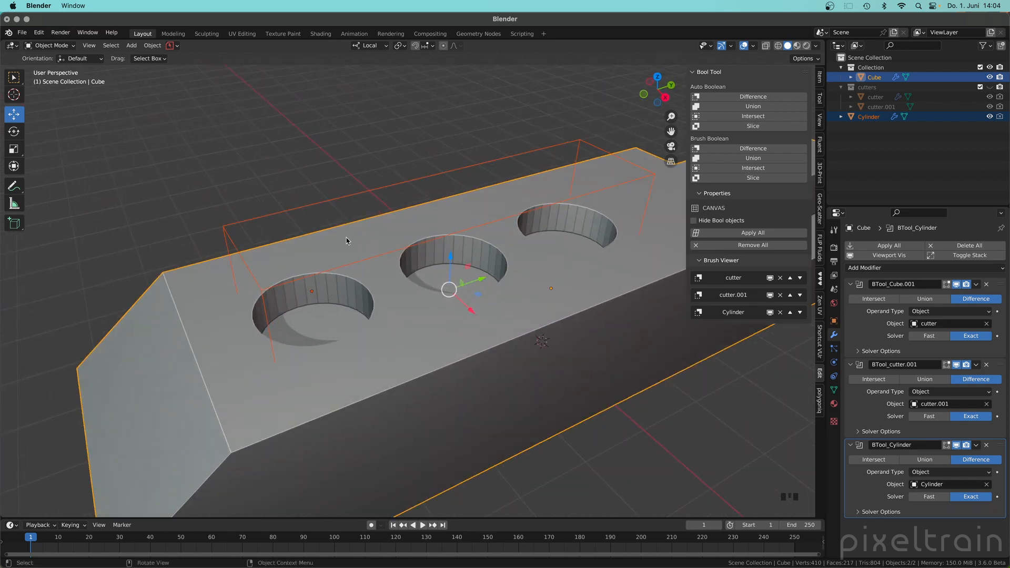
Try Shade Auto Smooth on the cylinder cutter
left_click(342, 178)
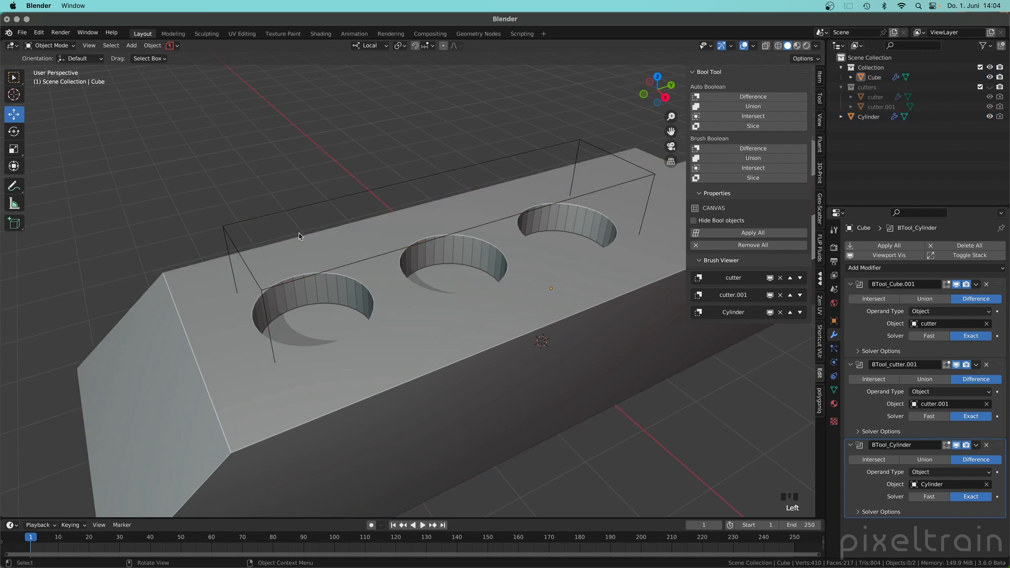
left_click(853, 119)
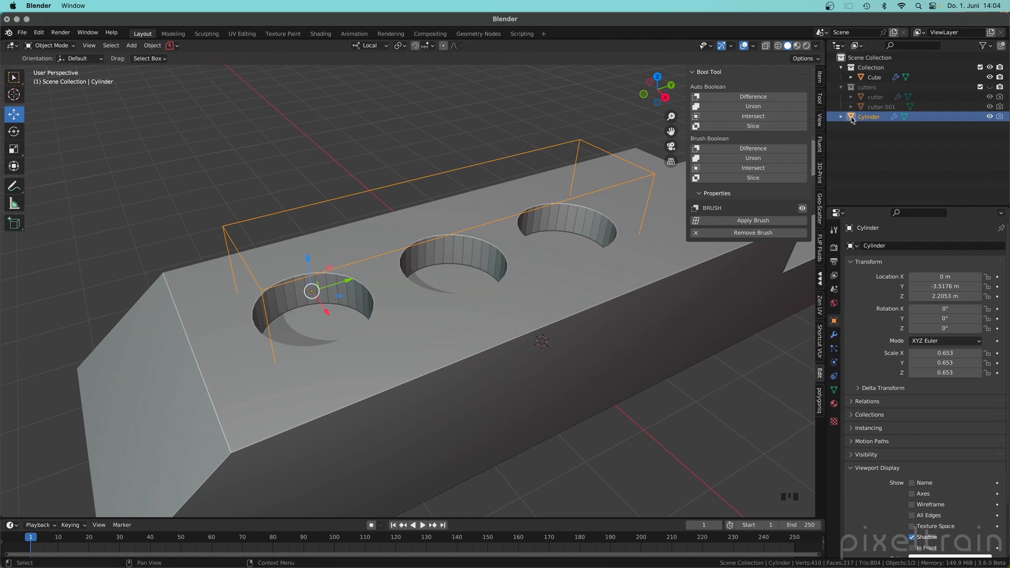
right_click(531, 163)
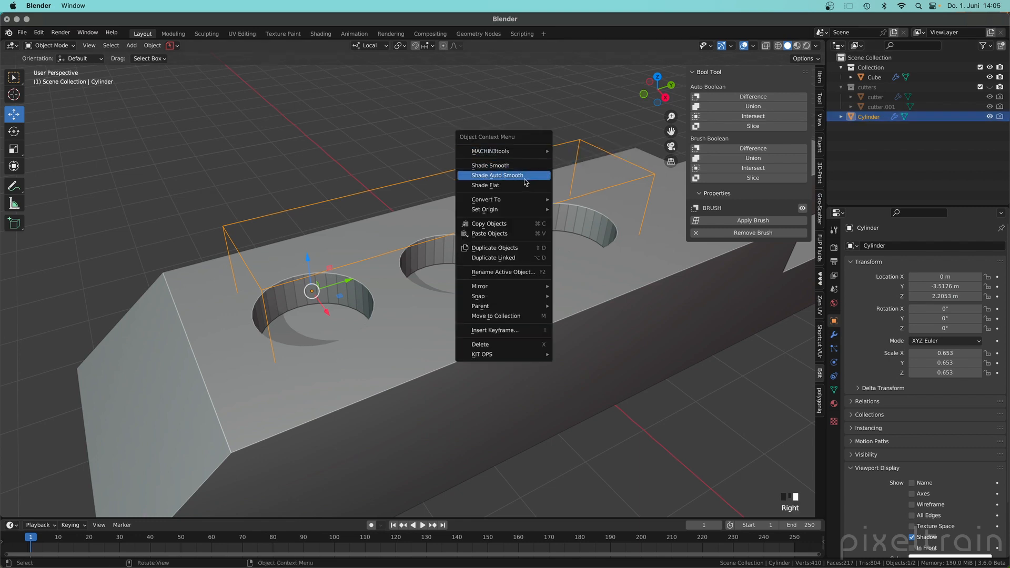
left_click(525, 172)
middle_click_drag(528, 175, 502, 207)
key("super+z")
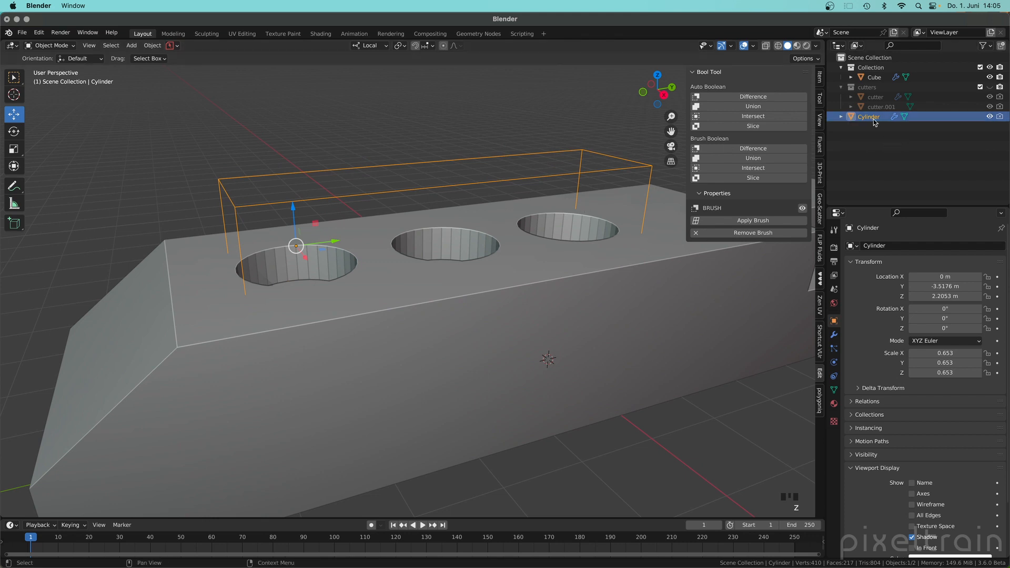
Move the cylinder cutter into the block's collection, keep it visible, and hide cutter and cutter.001 in the viewport
double_click(842, 117)
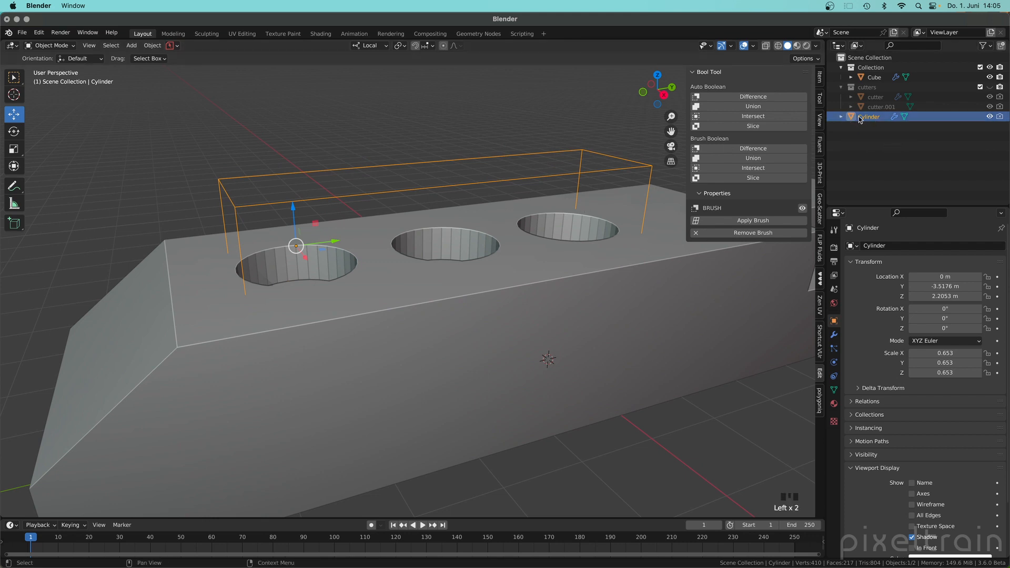
left_click(999, 116)
left_click(990, 117)
left_click_drag(858, 117, 871, 67)
left_click(990, 117)
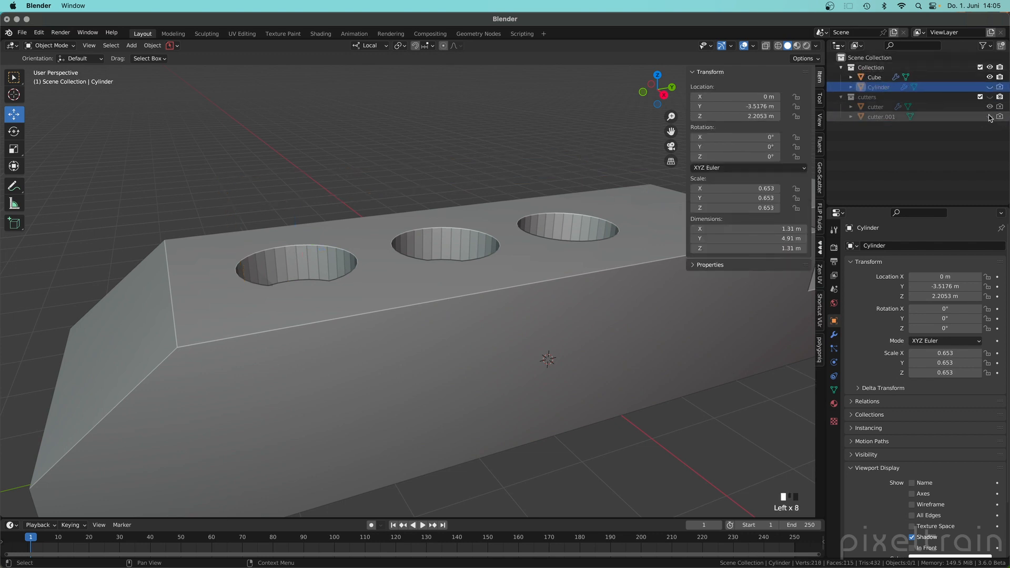
left_click(990, 107)
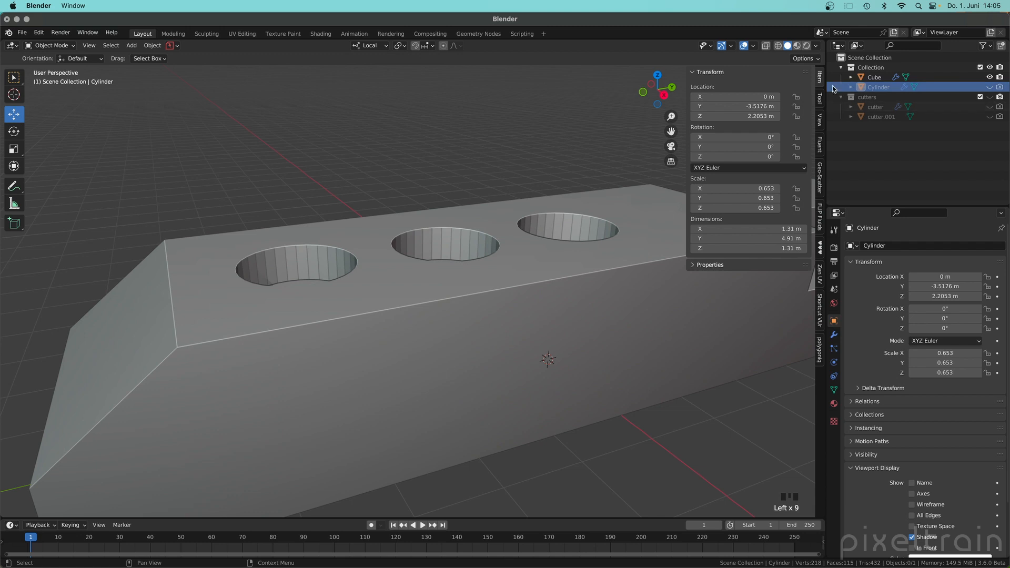
left_click(990, 87)
Turn off the viewport display of the cylinder cutter's Array modifier
left_click(904, 88)
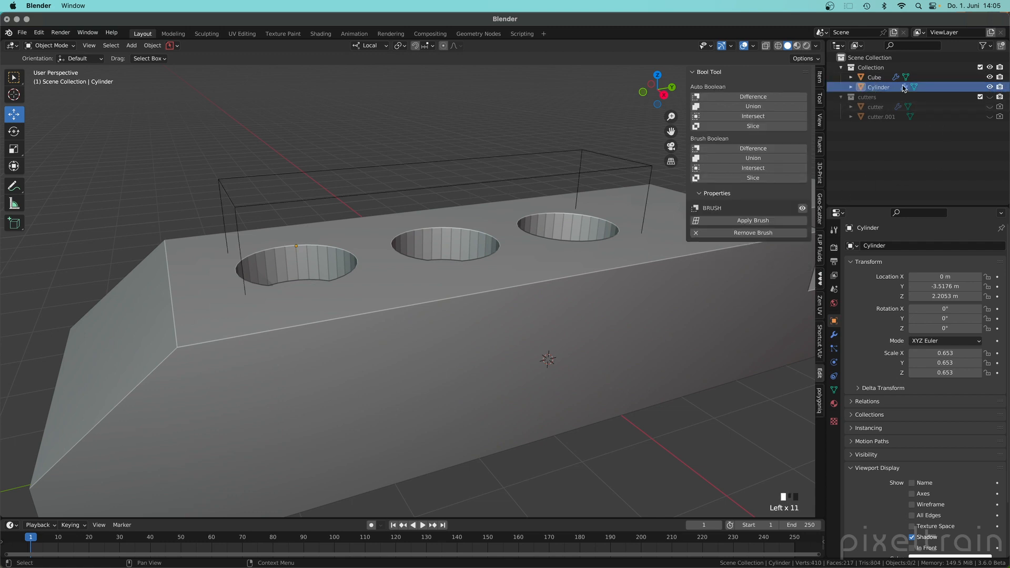
left_click(957, 286)
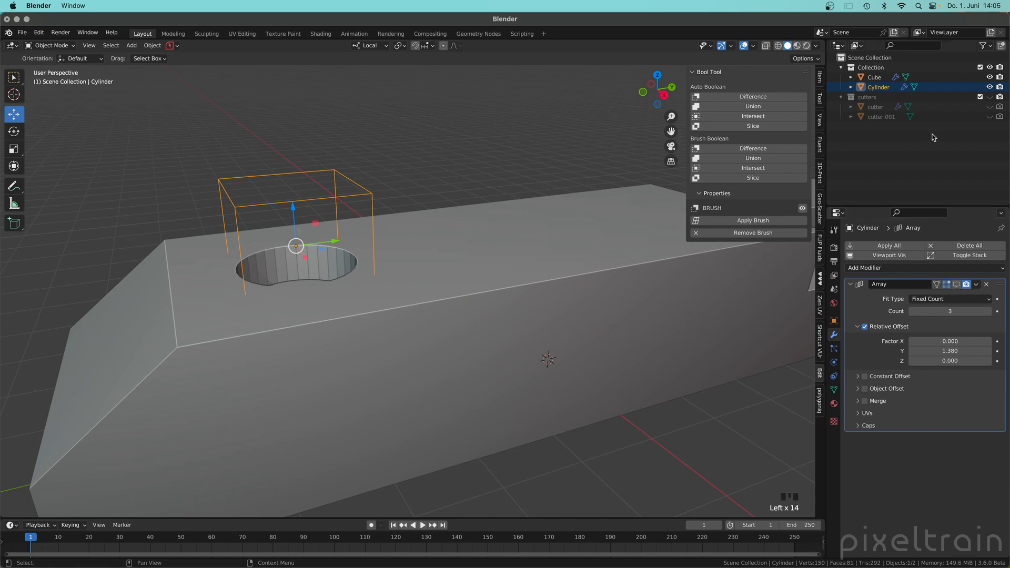
middle_click_drag(295, 231, 273, 239)
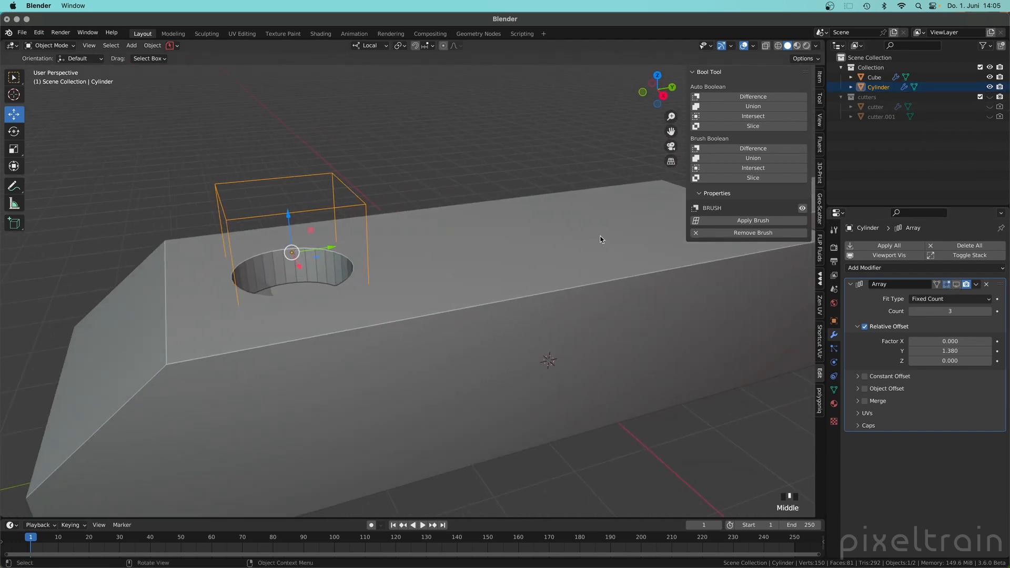
Change the cylinder cutter's viewport display from bounds to Wire
left_click(834, 321)
scroll(865, 458, "down", 3)
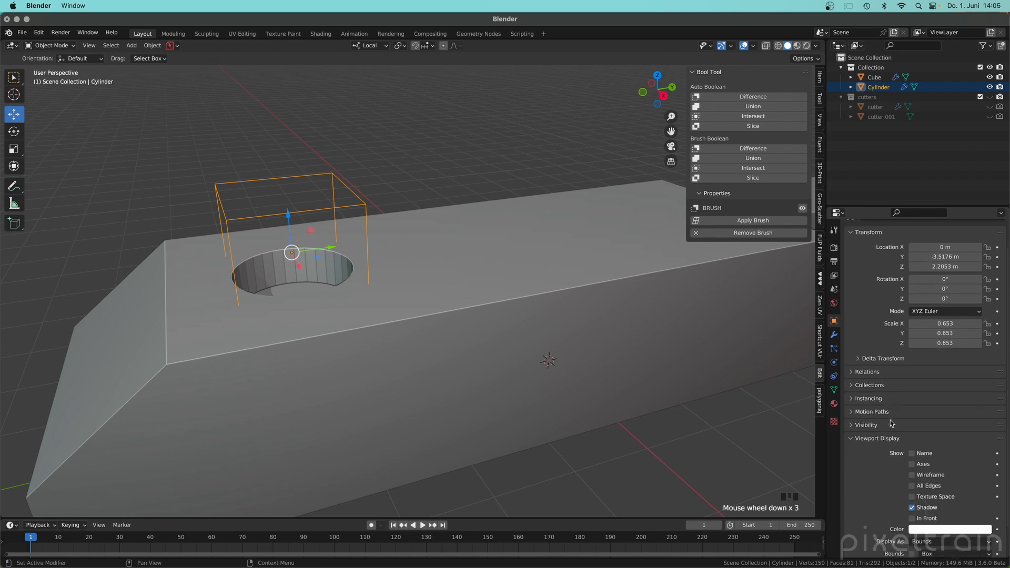
left_click(939, 509)
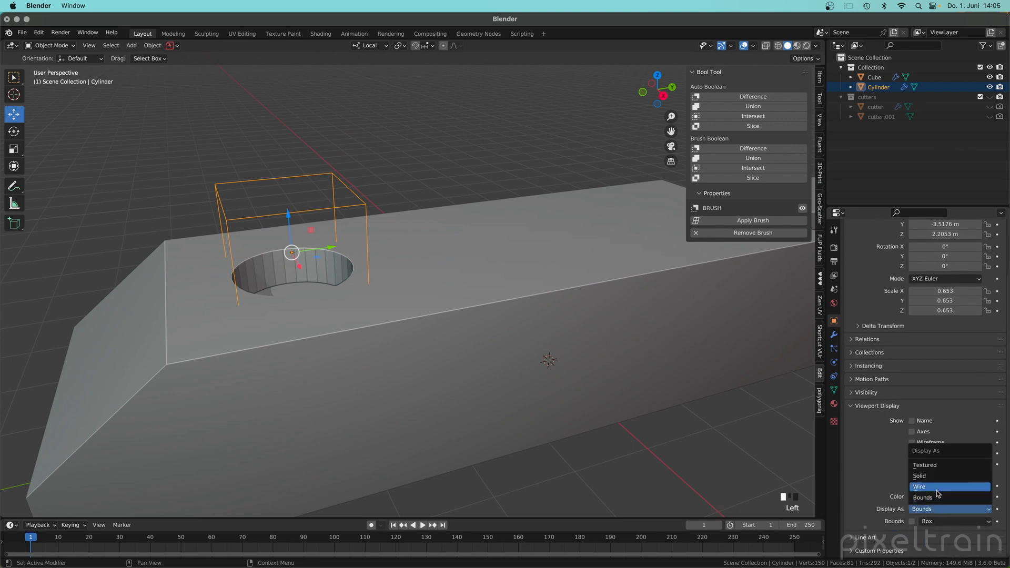
left_click(937, 489)
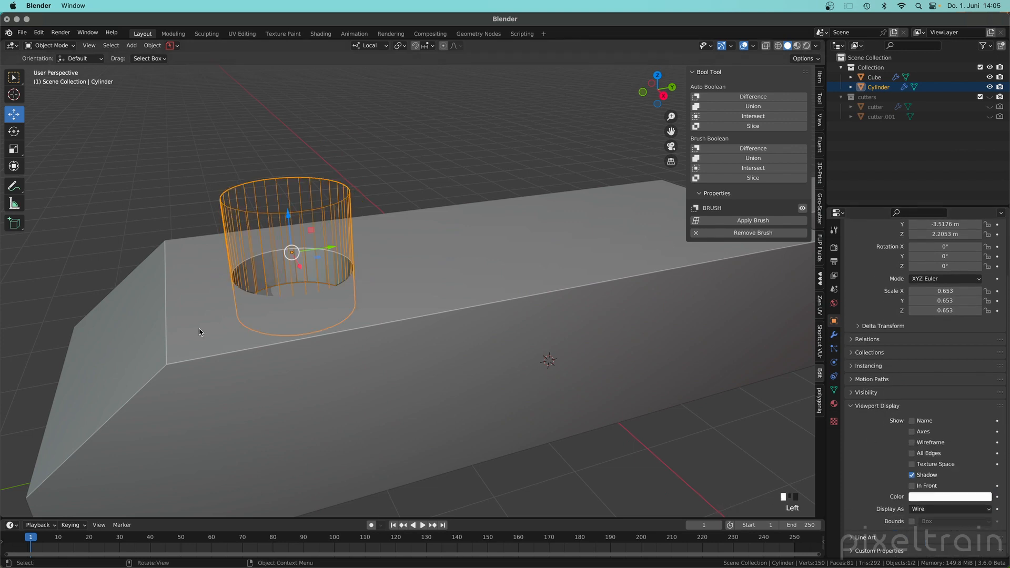
middle_click_drag(331, 246, 370, 237)
scroll(368, 233, "up", 5)
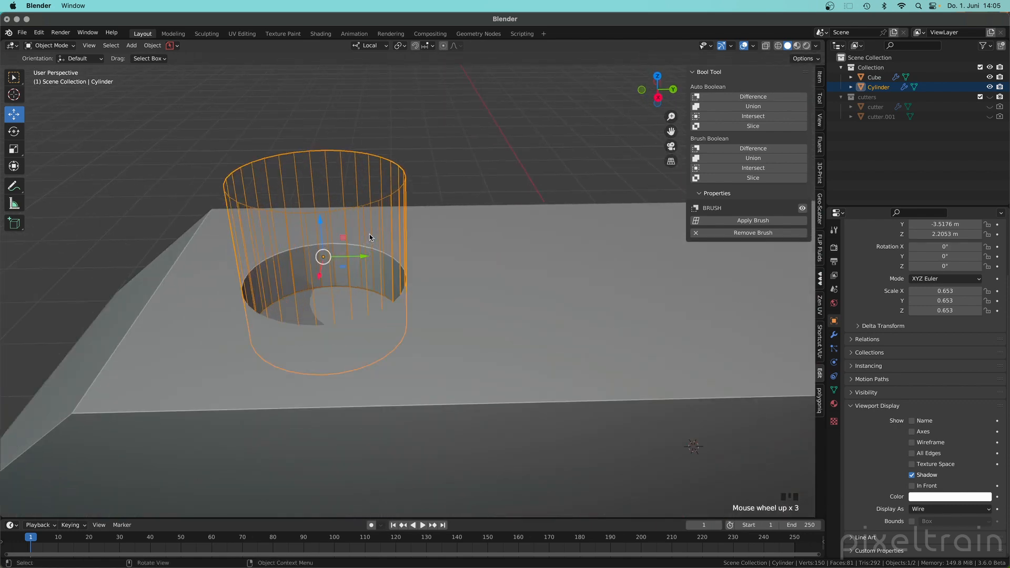
Reselect the wireframe cylinder cutter and apply Shade Flat to it
left_click(440, 139)
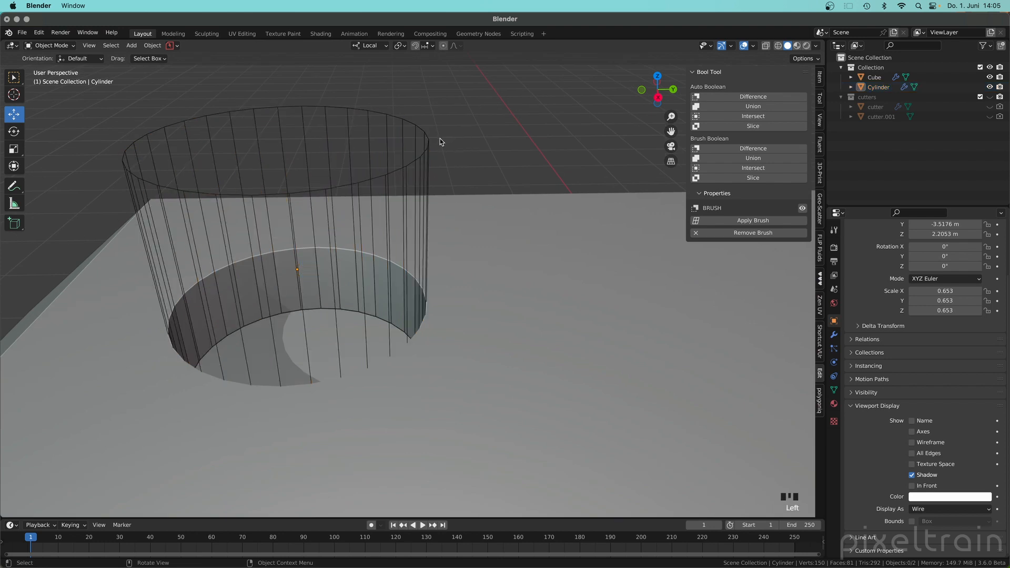
left_click(428, 153)
right_click(427, 152)
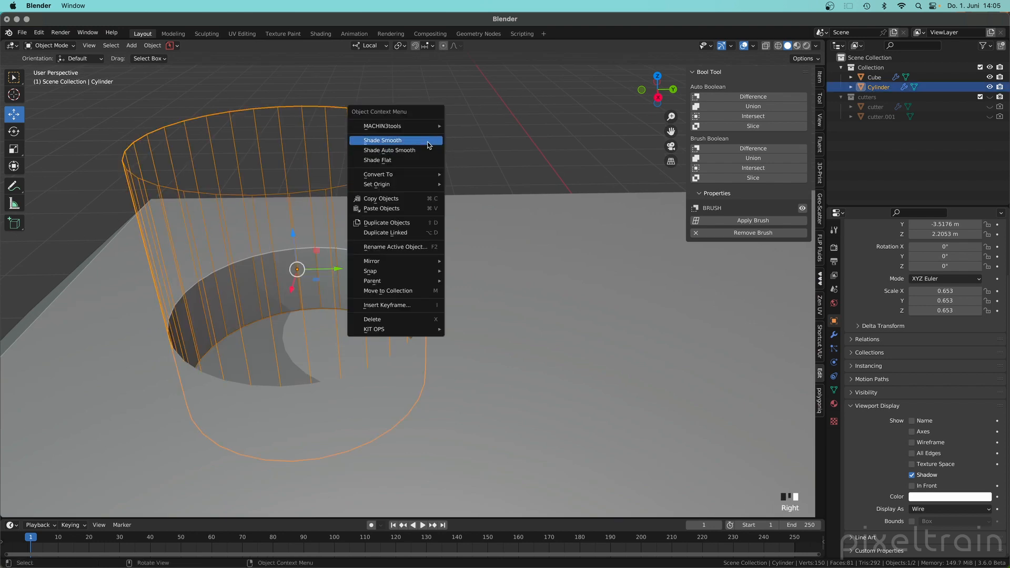
left_click(424, 160)
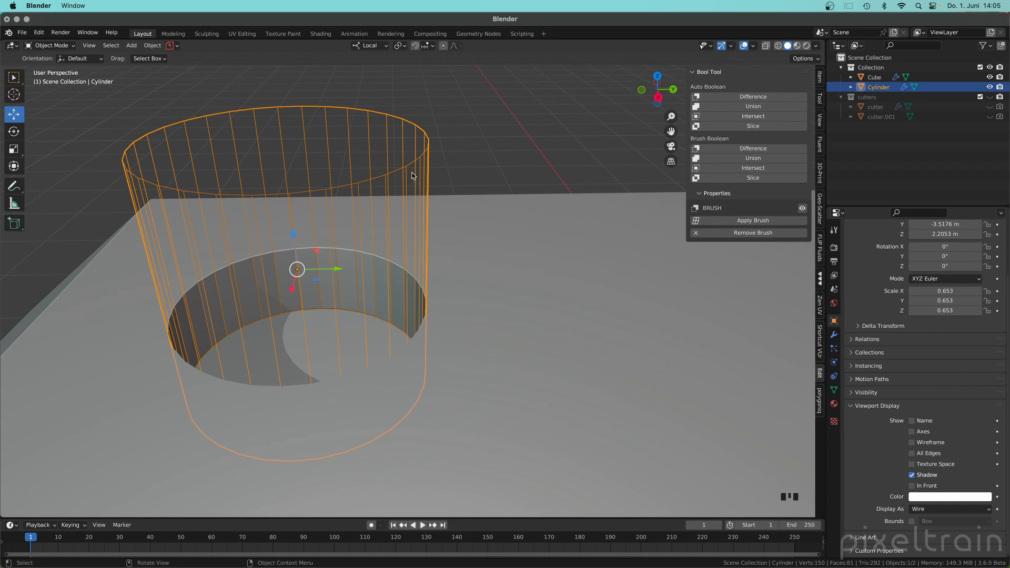
key("Tab")
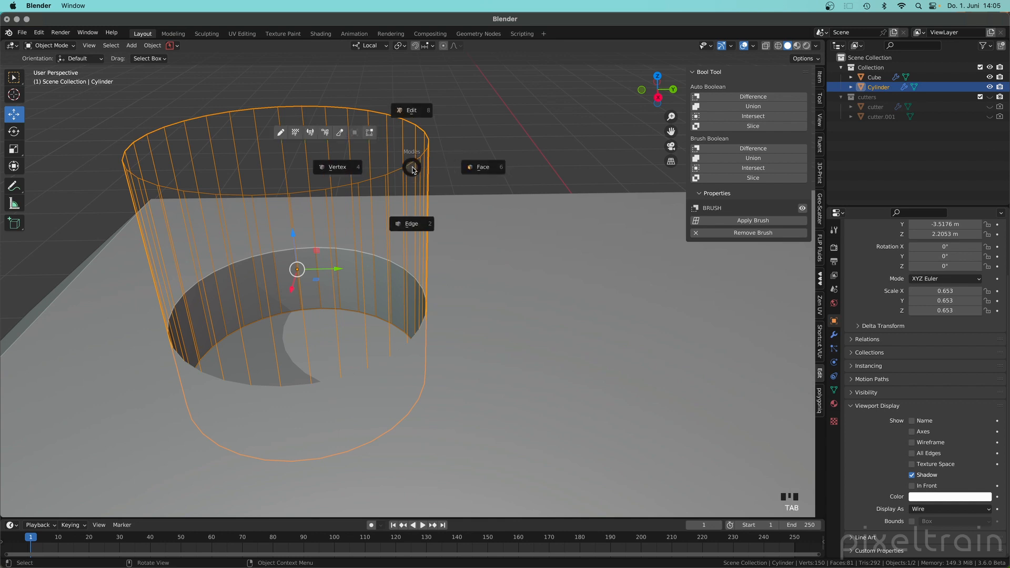
left_click(414, 169)
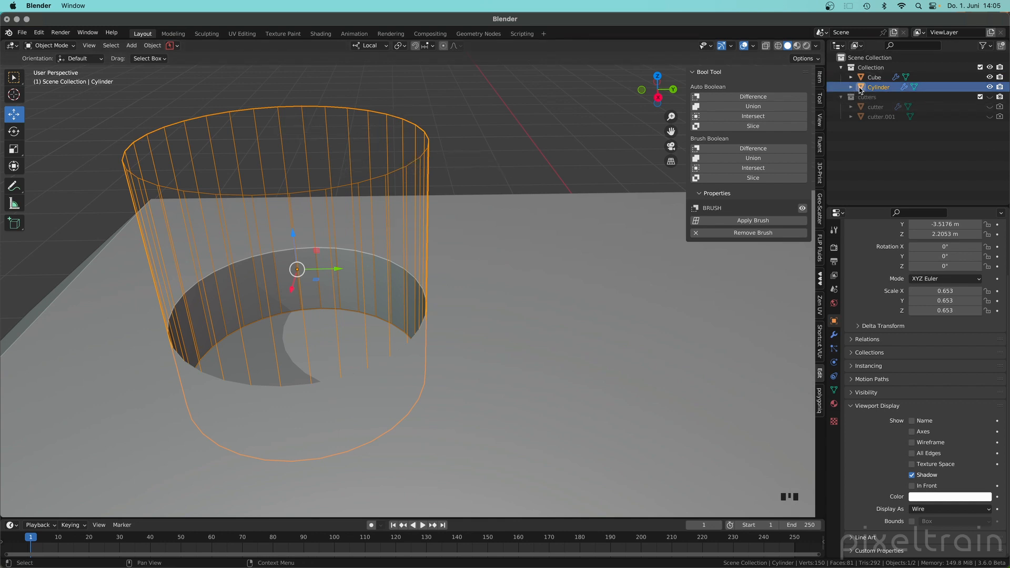
Move the Cylinder cutter into the cutters collection and hide it in the viewport
left_click_drag(863, 89, 867, 97)
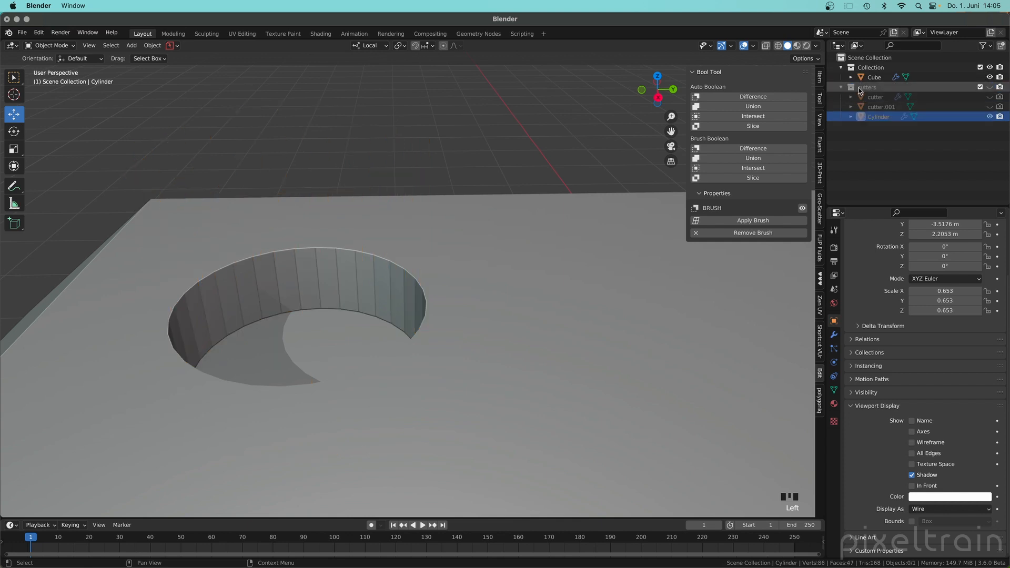
left_click(860, 117)
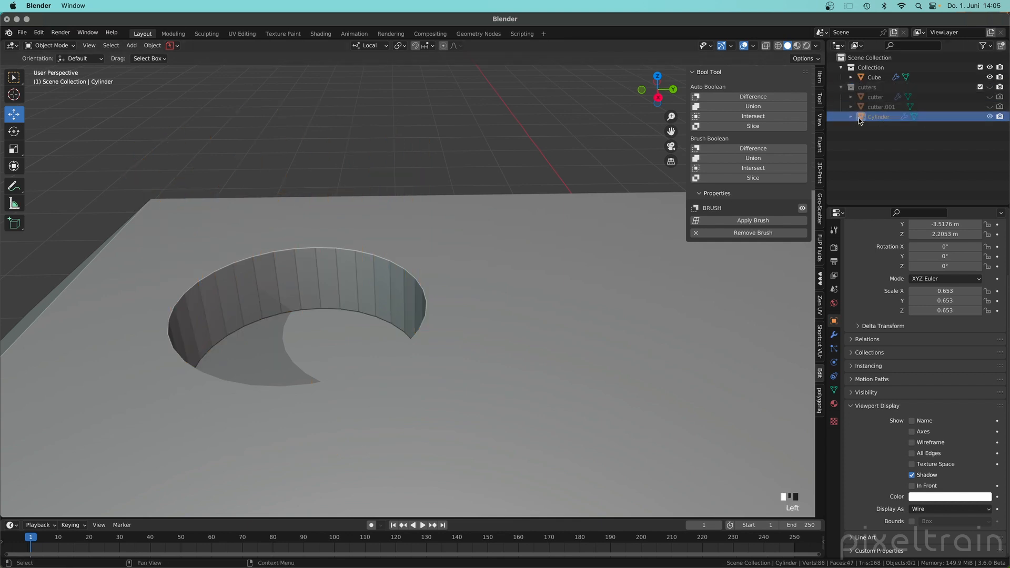
left_click(991, 117)
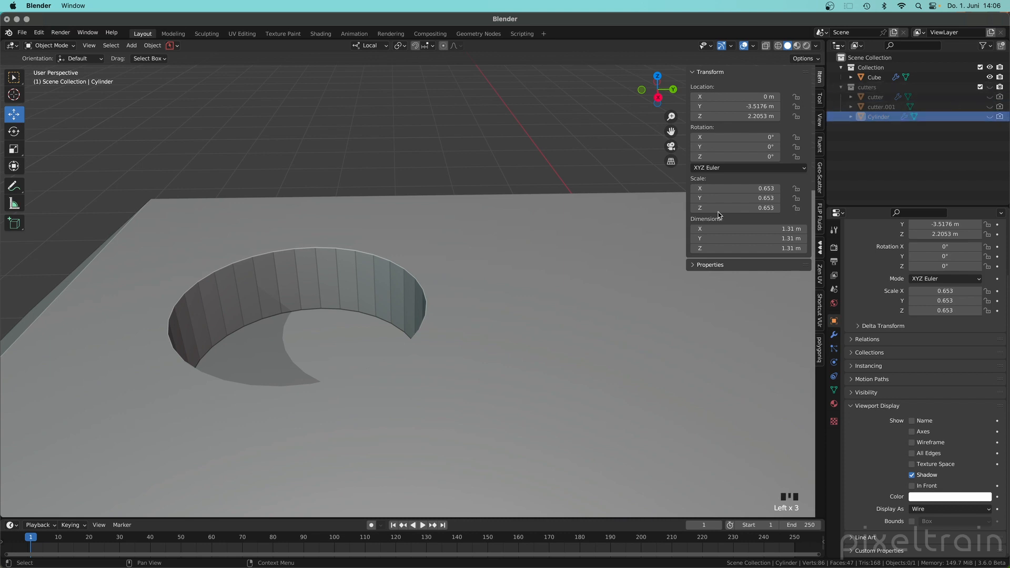
scroll(458, 316, "down", 4)
middle_click_drag(458, 316, 415, 252, "shift")
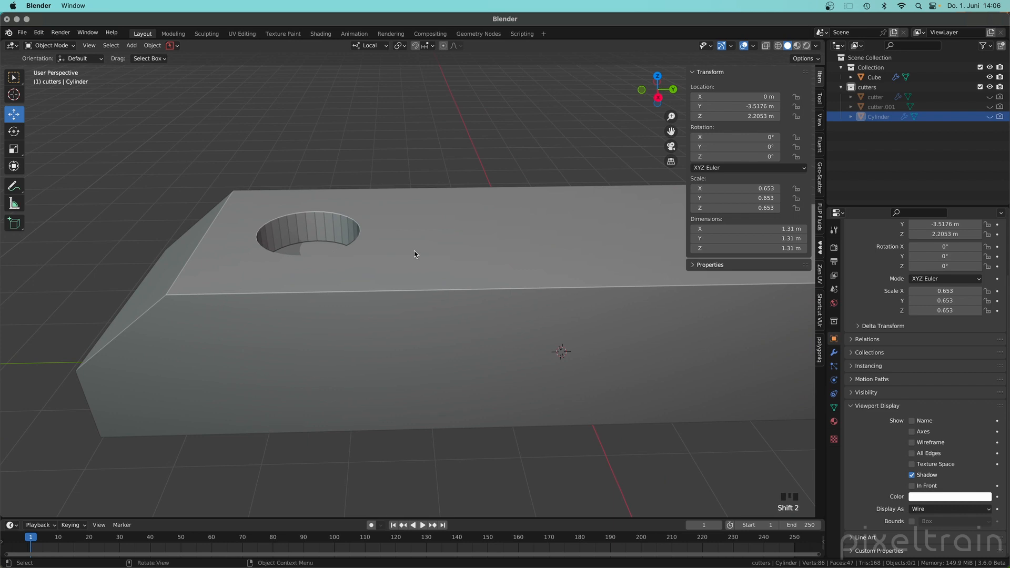
Unhide cutter, cutter.001 and Cylinder individually, and toggle the visibility of the whole cutters collection
left_click(867, 87)
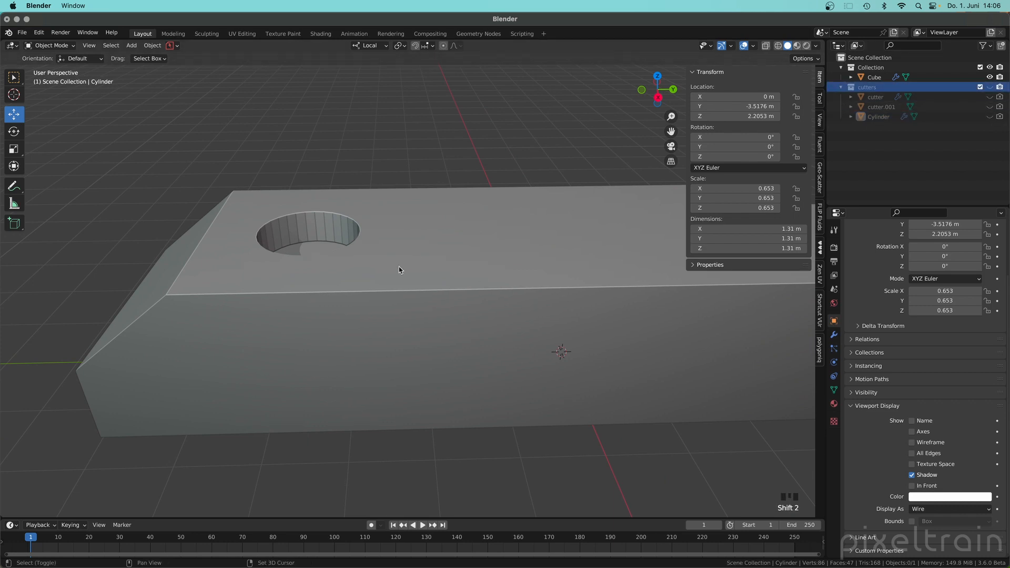
key("shift+2")
key("shift+2")
left_click_drag(990, 97, 991, 116)
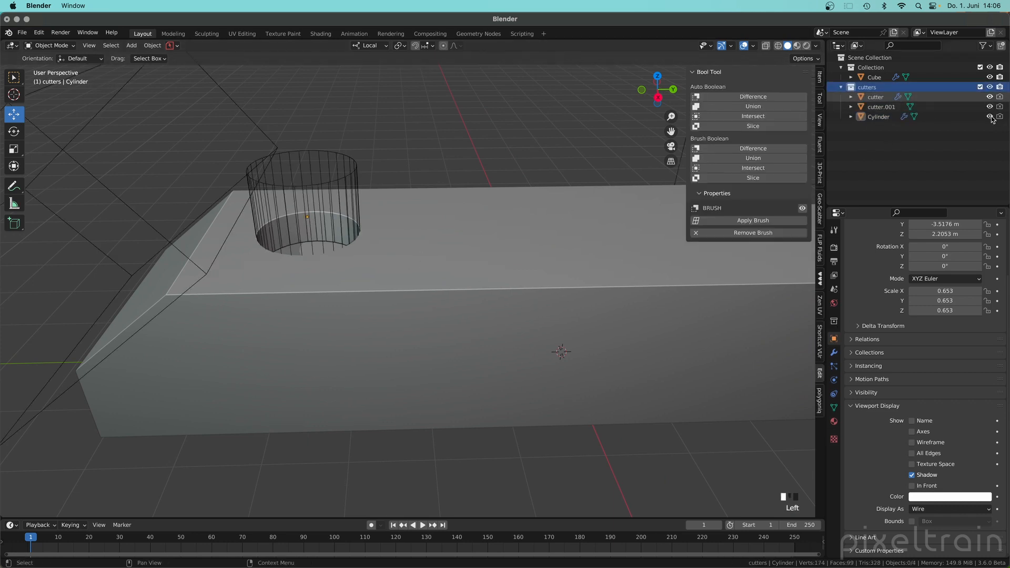
key("shift+2")
key("shift+2")
Apply Shade Smooth to the Cylinder cutter and hide the cutters collection
middle_click_drag(326, 224, 345, 174)
left_click(347, 169)
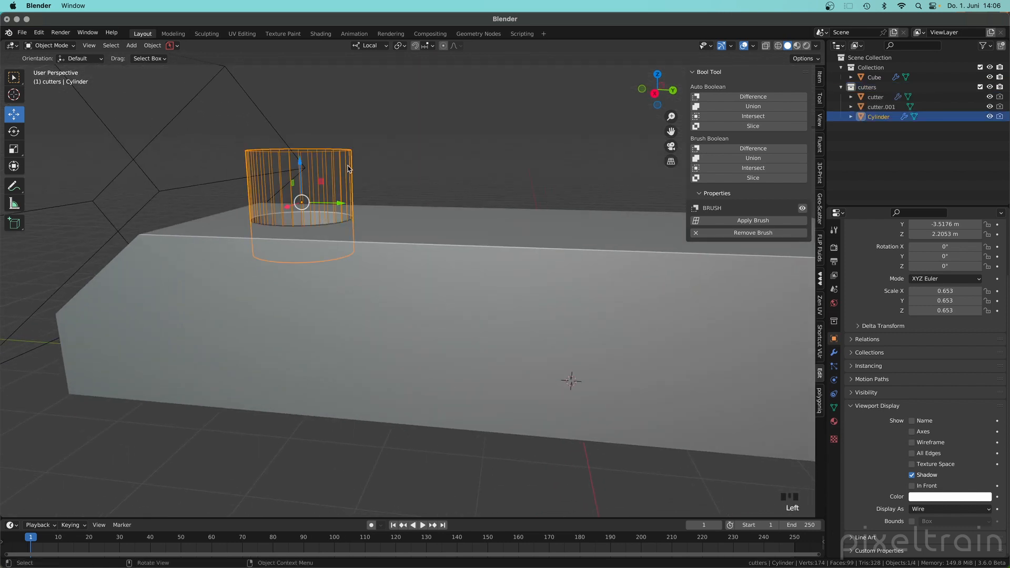
right_click(347, 169)
left_click(347, 157)
middle_click_drag(360, 173, 463, 213)
key("shift+2")
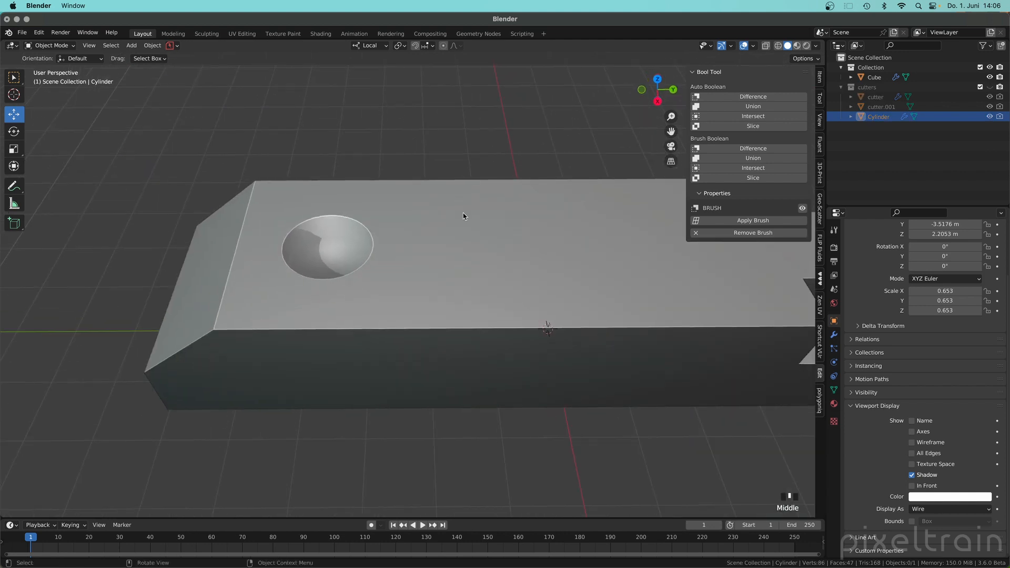
Turn the viewport display of the Cylinder cutter's Array modifier back on
left_click(905, 116)
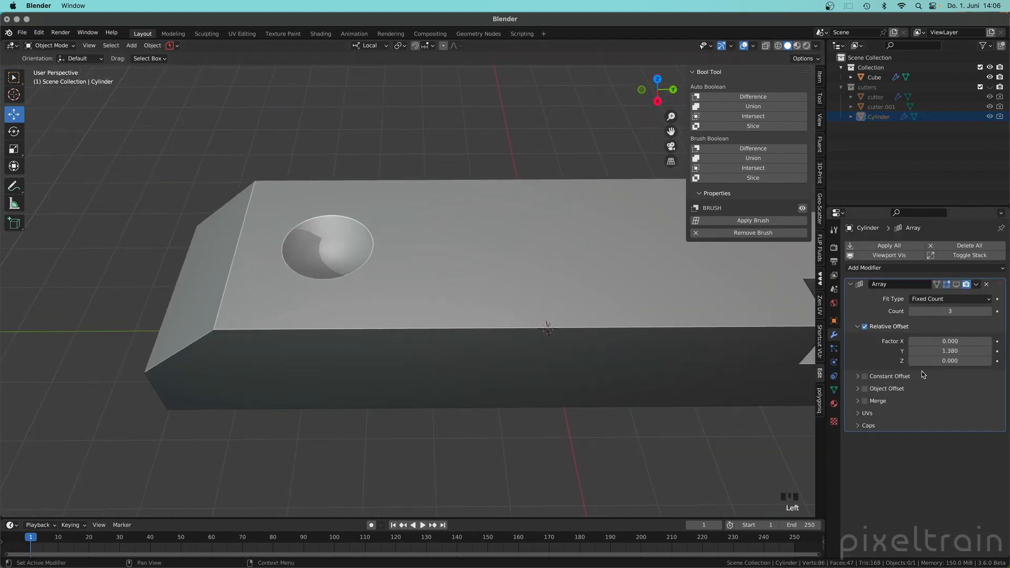
left_click(957, 284)
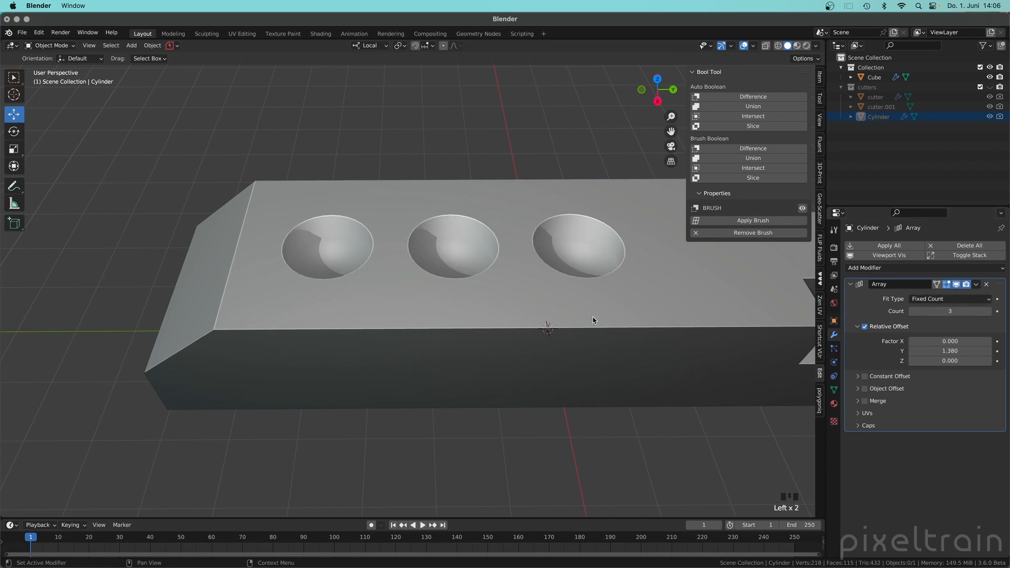
middle_click_drag(383, 153, 424, 149)
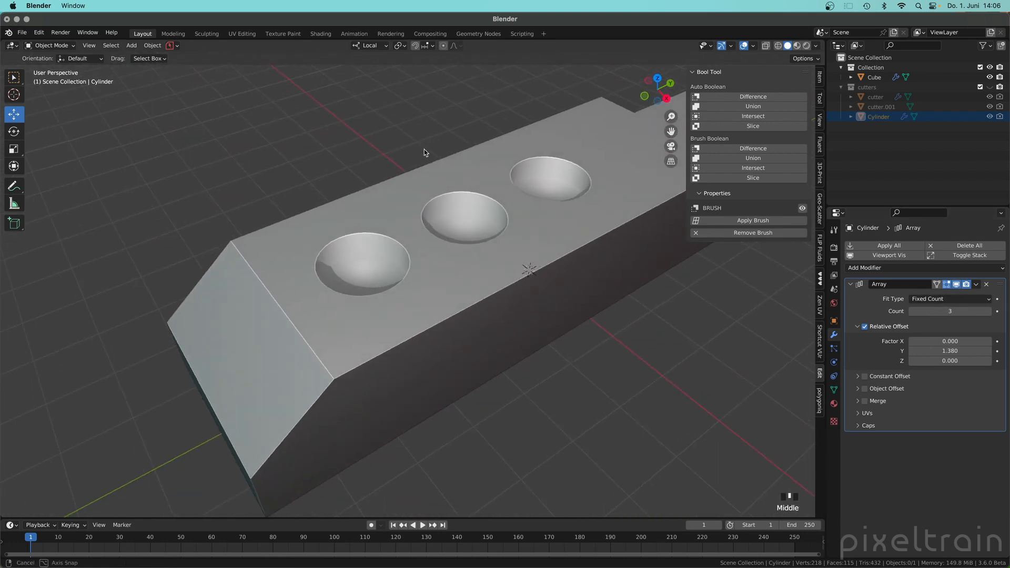
Select the block and apply Shade Smooth to it
left_click(449, 296)
right_click(449, 297)
left_click(451, 297)
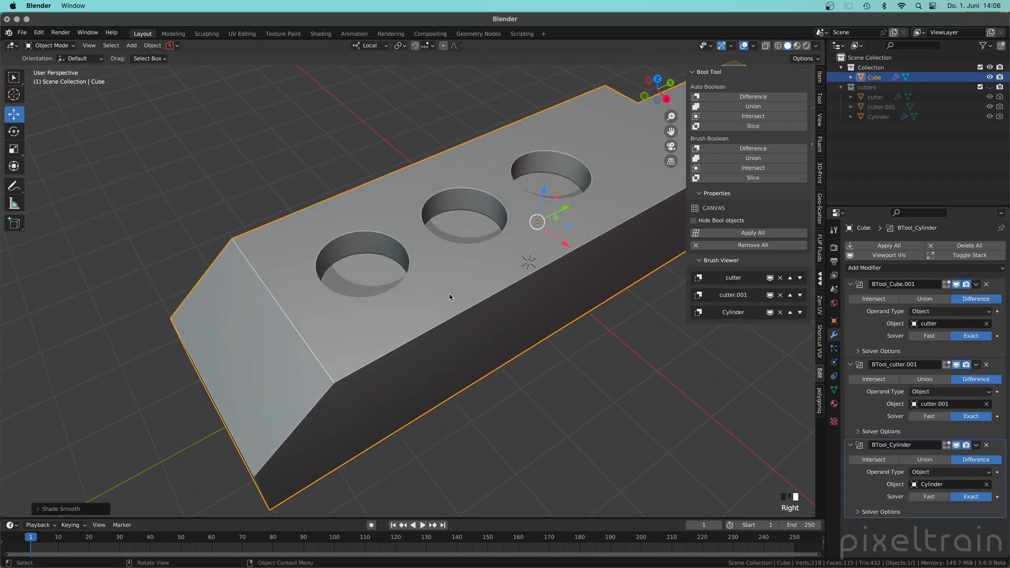
Examine the block with its chamfer, notches and row of holes from several sides
middle_click_drag(569, 350, 394, 292)
scroll(595, 309, "down", 2)
scroll(595, 309, "down", 3)
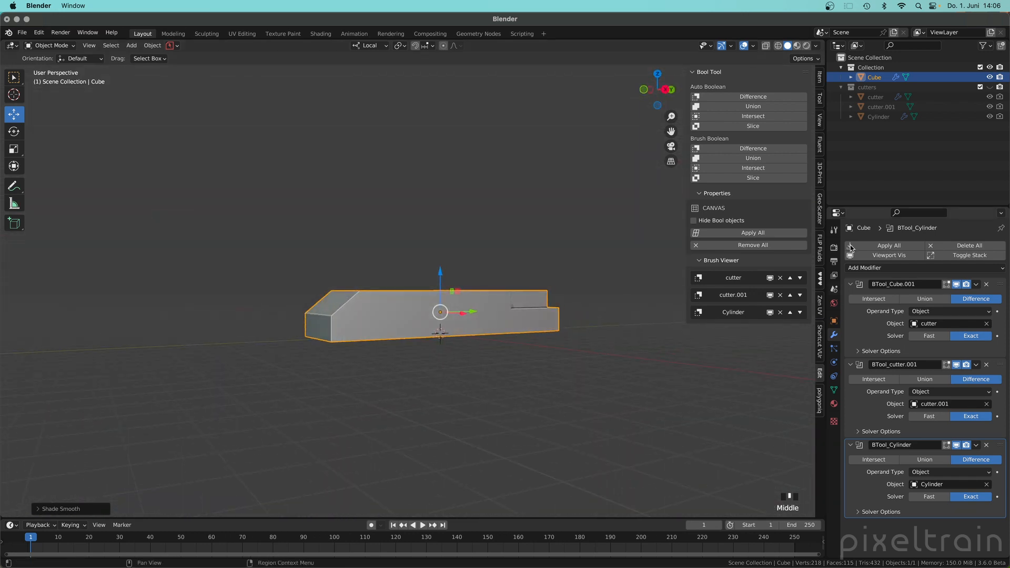
middle_click_drag(474, 364, 424, 363)
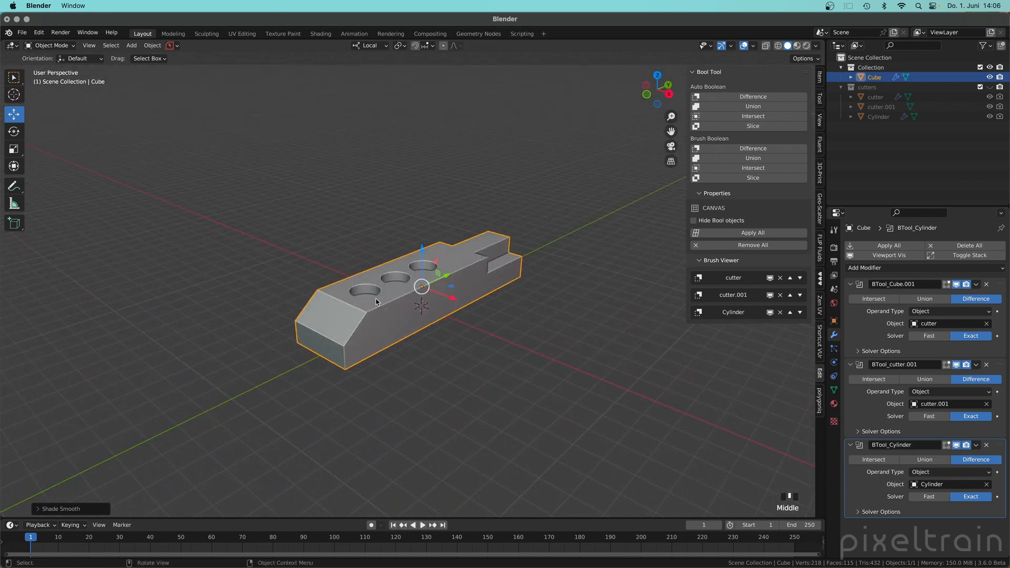
scroll(376, 298, "up", 2)
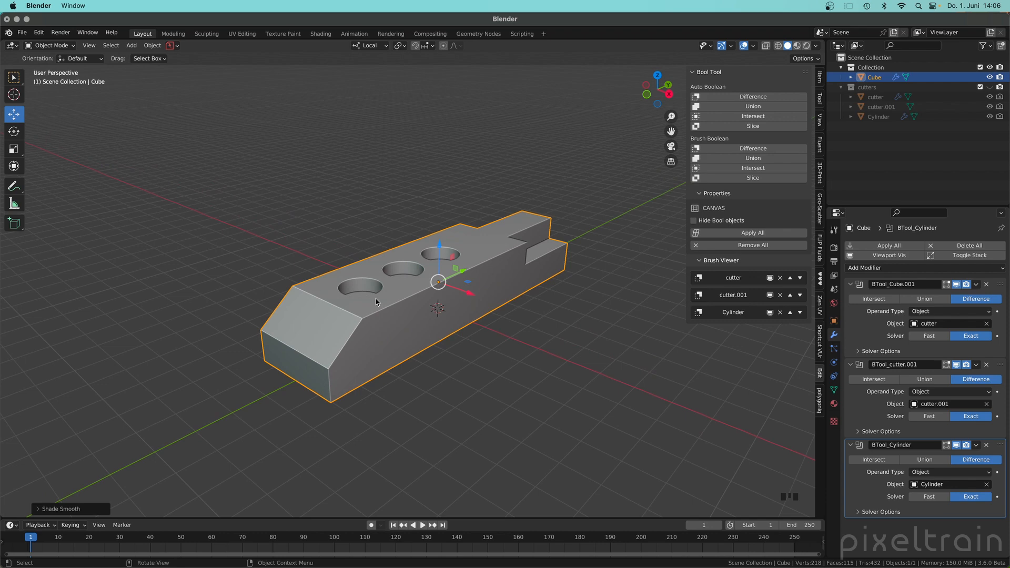
middle_click_drag(384, 305, 442, 289)
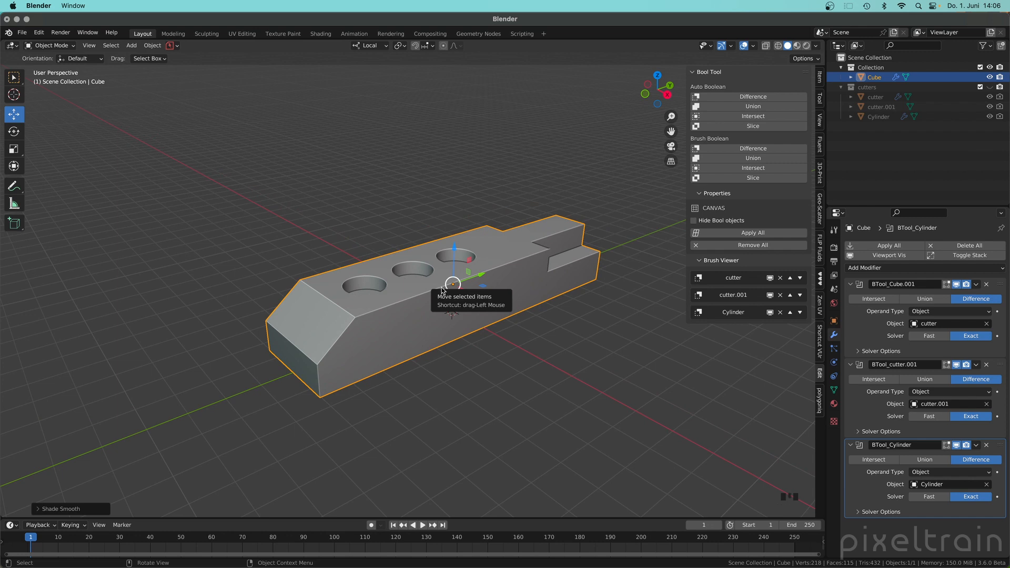
left_click(548, 377)
left_click(425, 317)
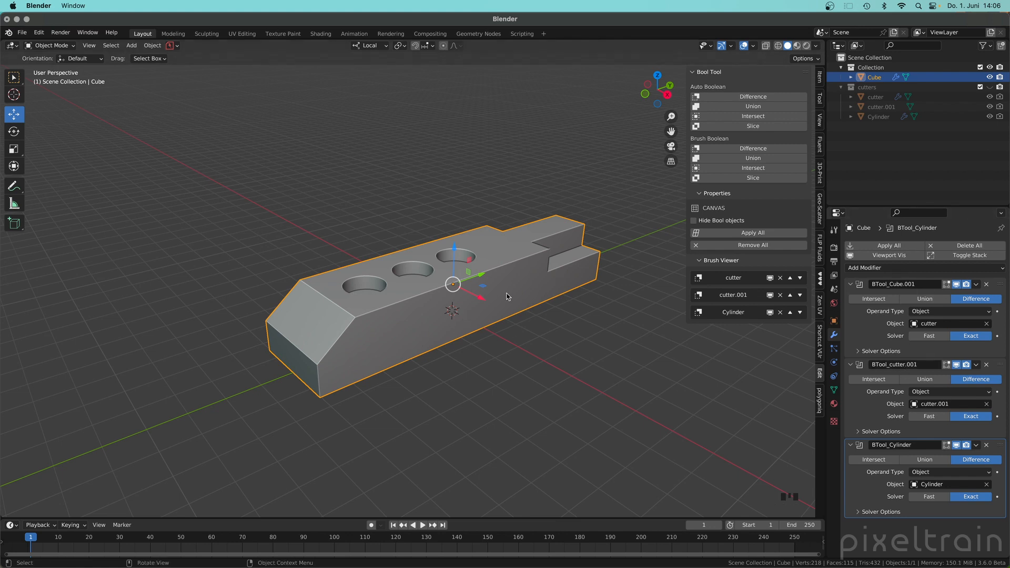
Inspect the block's underlying base mesh in Edit Mode and return to Object Mode
key("Tab")
left_click(588, 288)
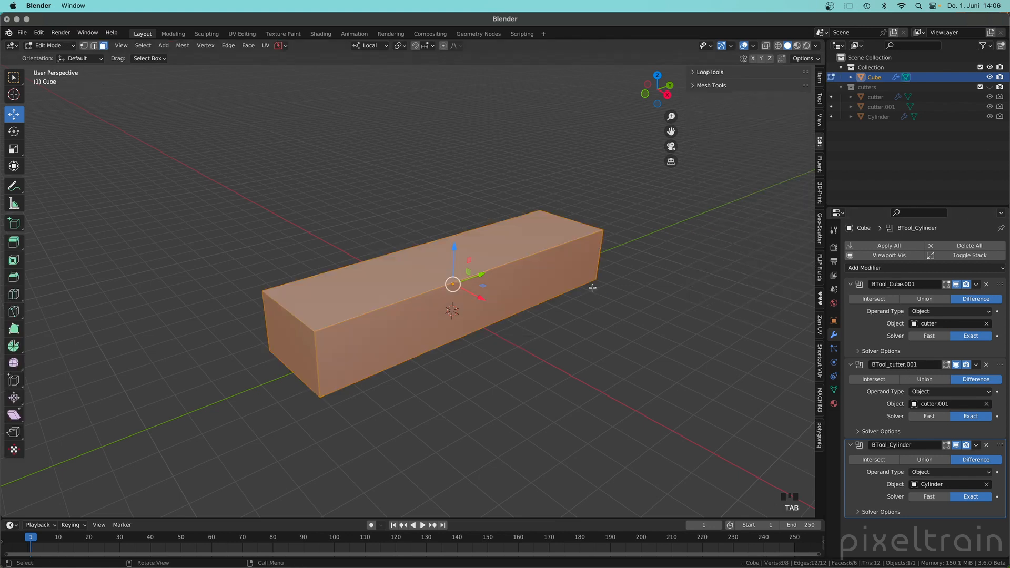
middle_click_drag(535, 317, 564, 287)
left_click(322, 220)
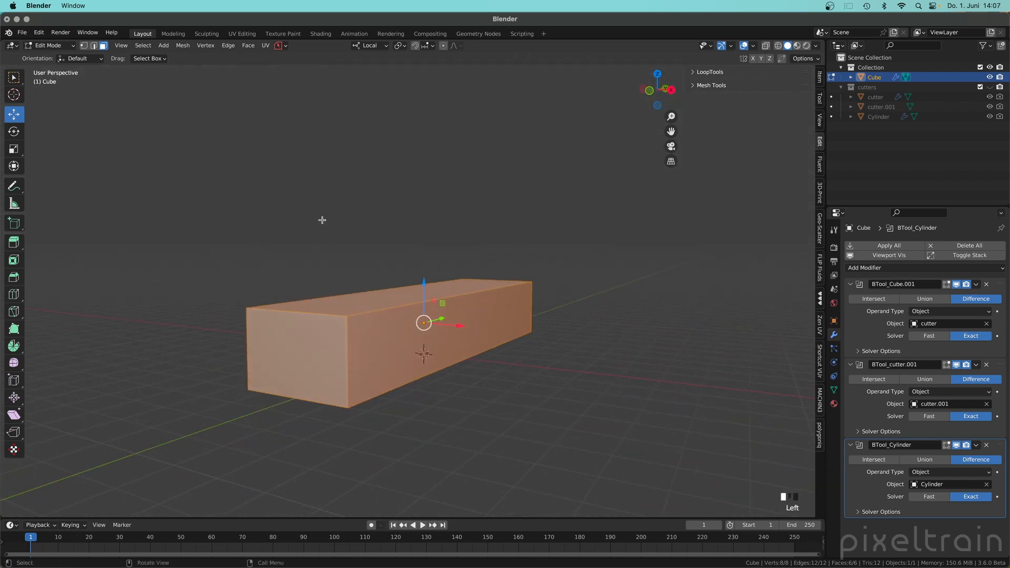
left_click_drag(322, 220, 438, 338)
key("Tab")
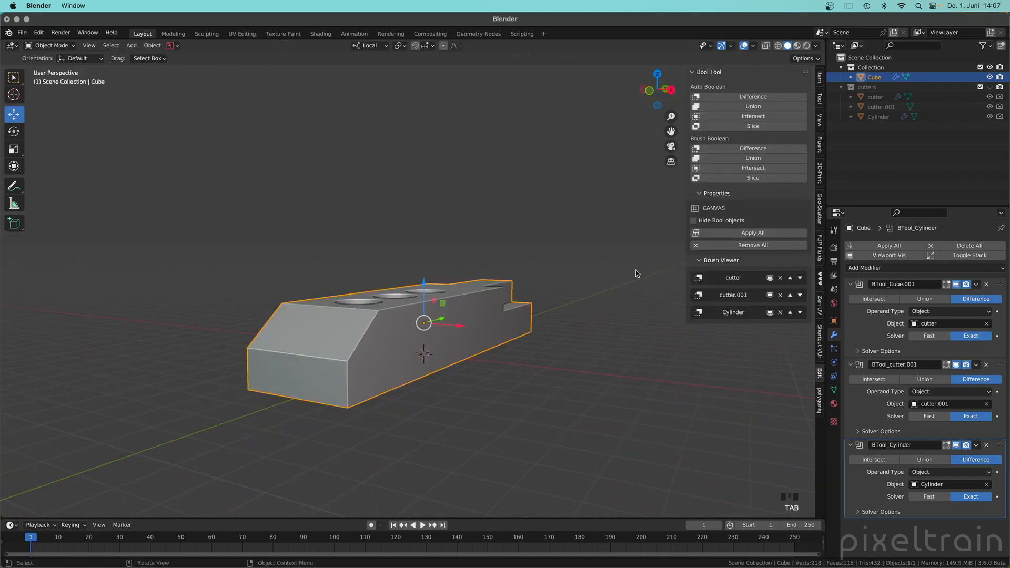
Apply all Bool Tool brushes to the block so the cuts become real geometry
left_click(758, 233)
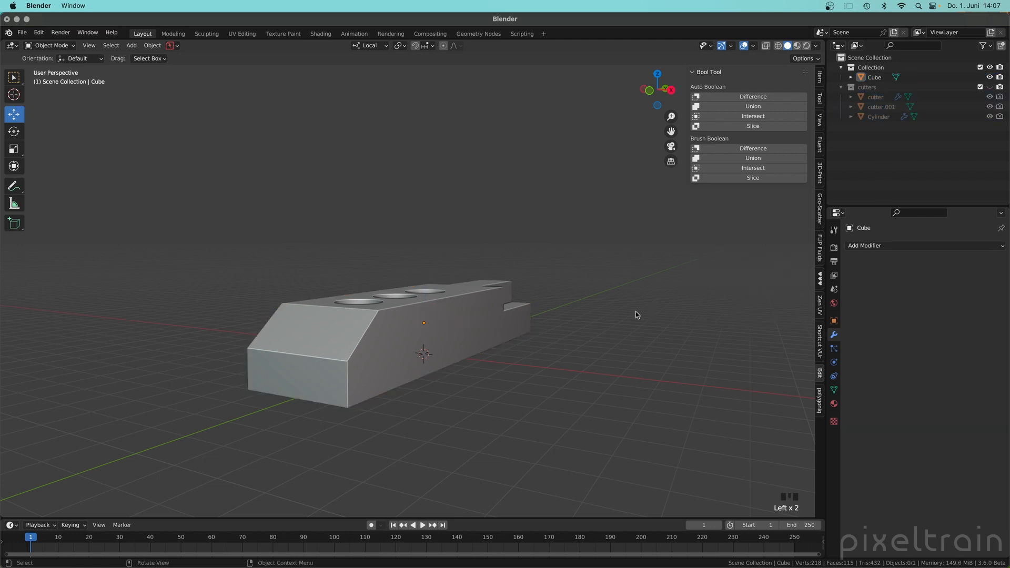
middle_click_drag(356, 332, 390, 347)
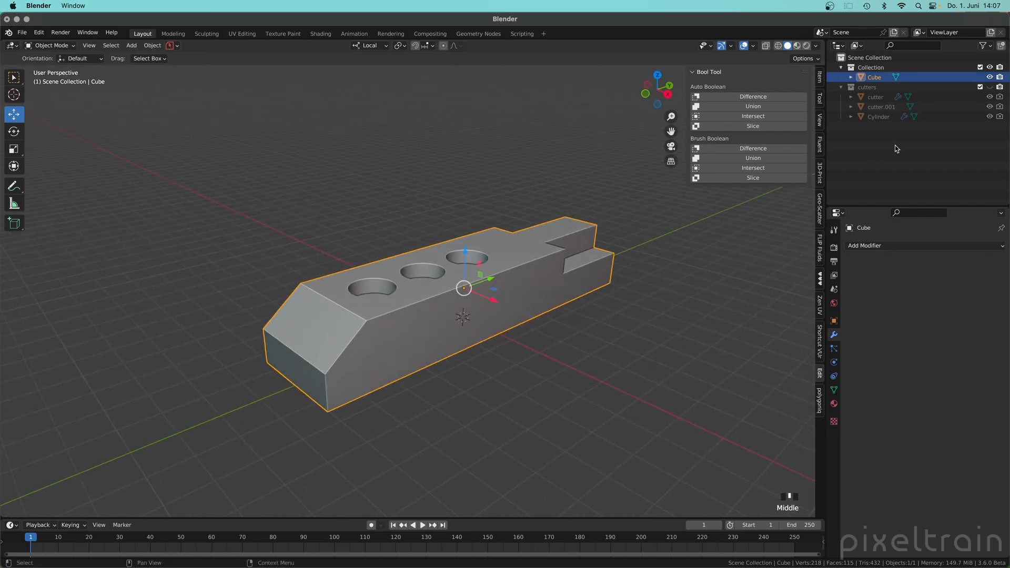
Inspect the block's applied cut geometry in face-select Edit Mode and return to Object Mode
key("ctrl+Tab")
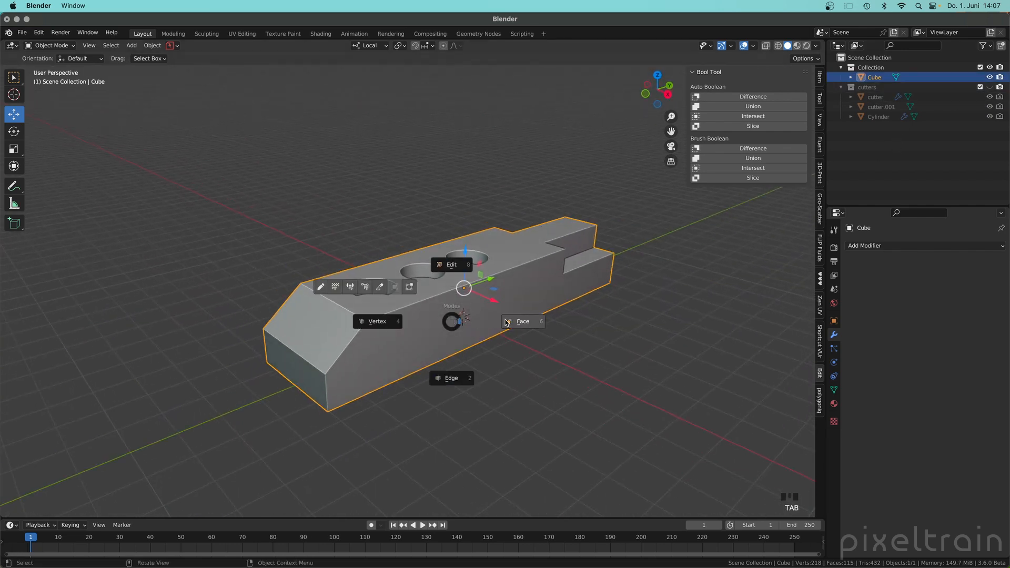
left_click(537, 329)
mouse_move(445, 341)
middle_mouse_down()
mouse_move(476, 372)
mouse_move(526, 311)
mouse_move(464, 344)
middle_mouse_up()
key("ctrl+Tab")
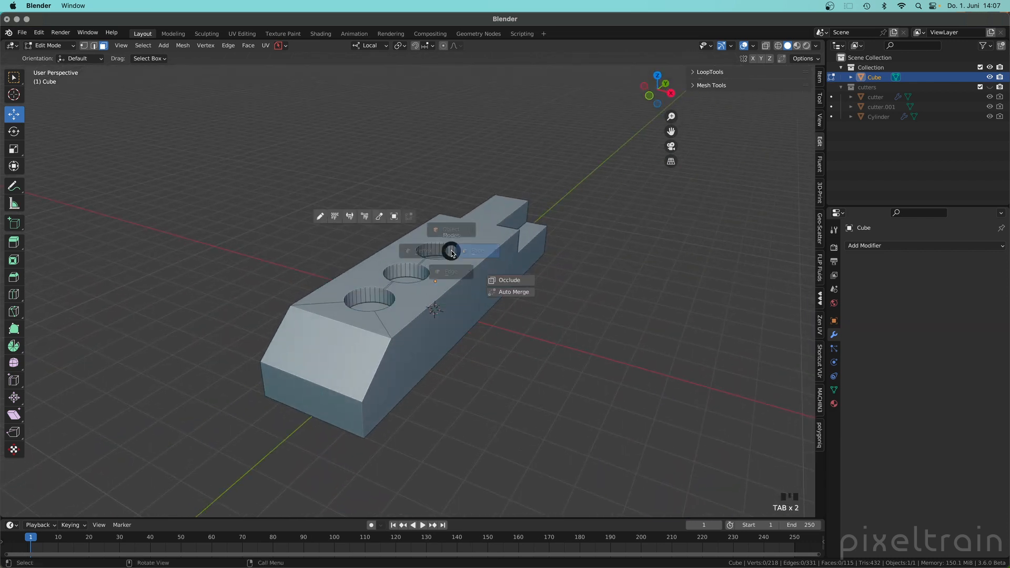
left_click(467, 187)
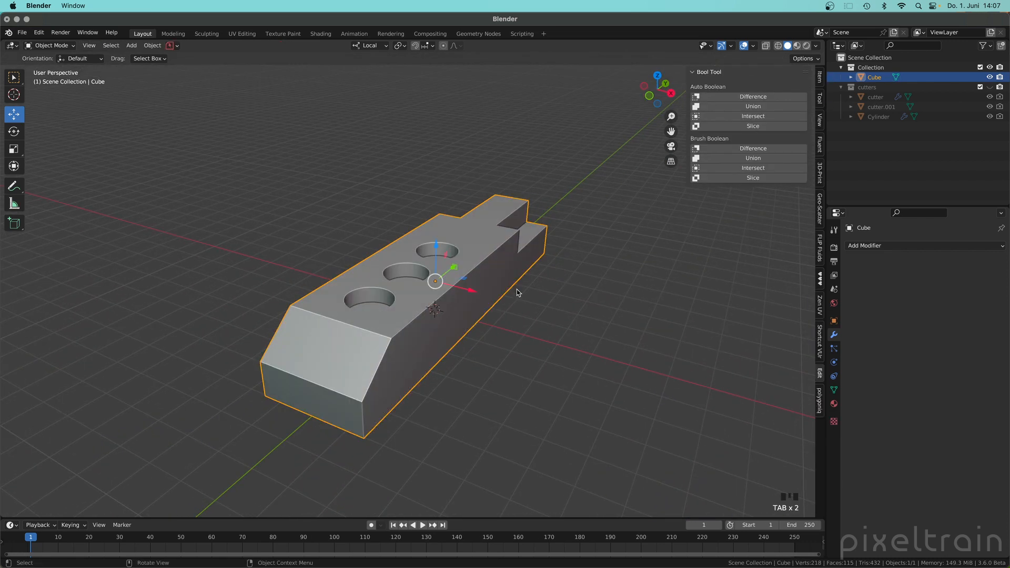